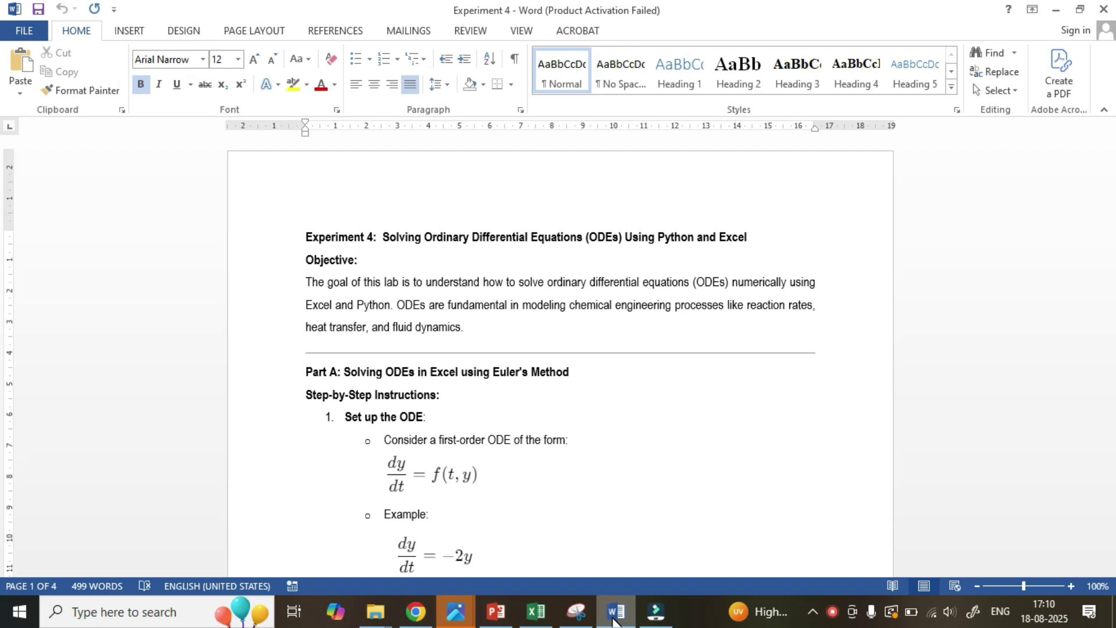
# - Read Part A of the experiment document in Word, and switch to Excel to examine the analytical solution of dy/dt = -2y
pyautogui.scroll(-5, 605, 473)
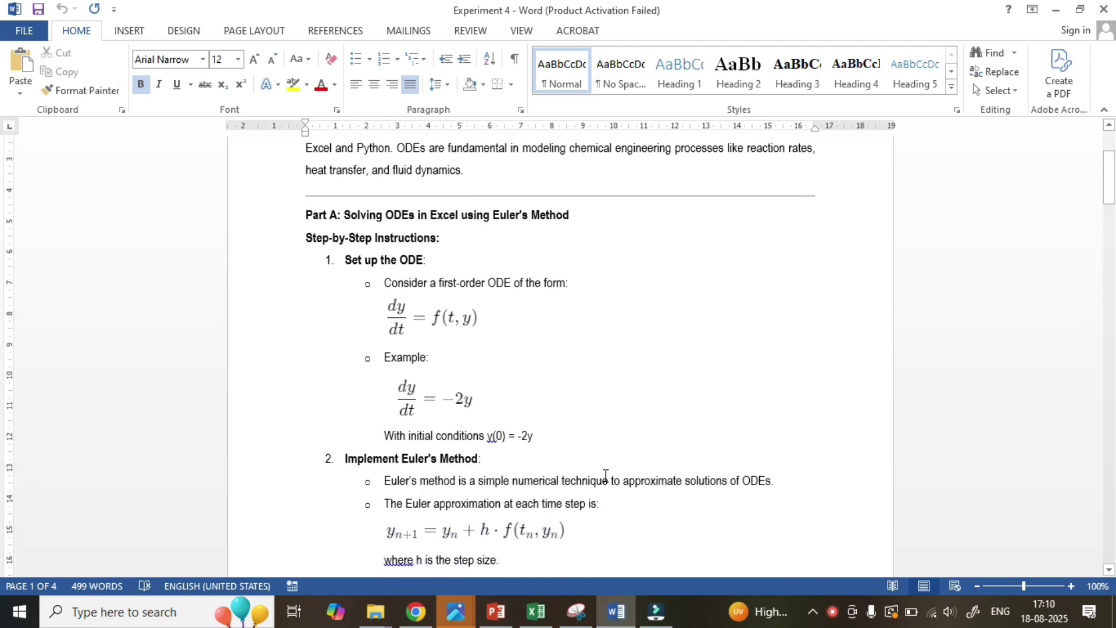
pyautogui.scroll(-2, 605, 475)
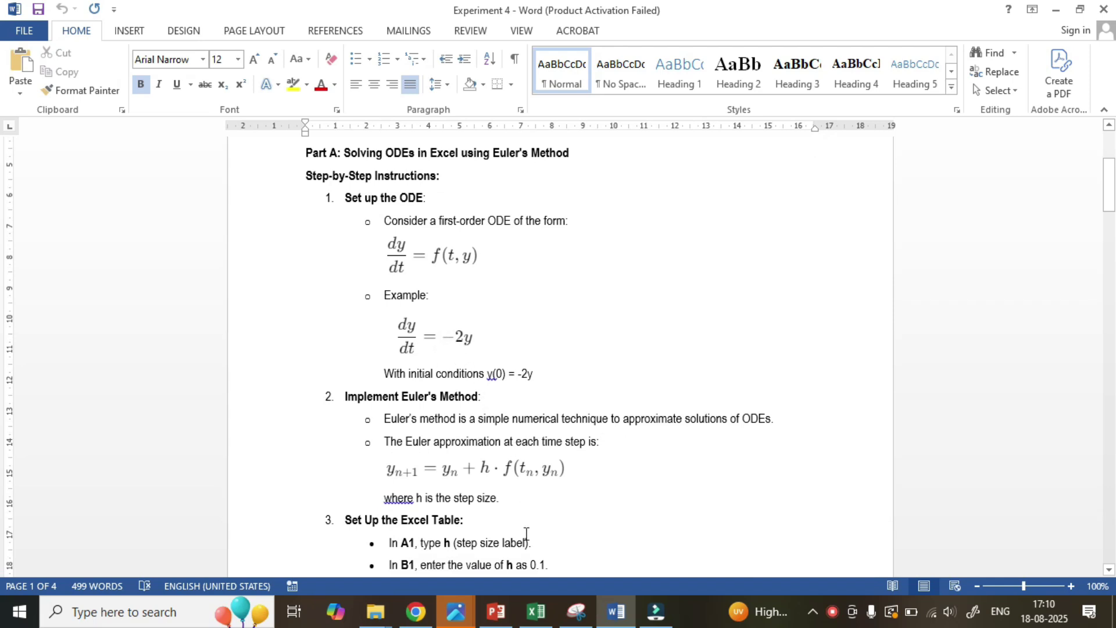
pyautogui.click(535, 612)
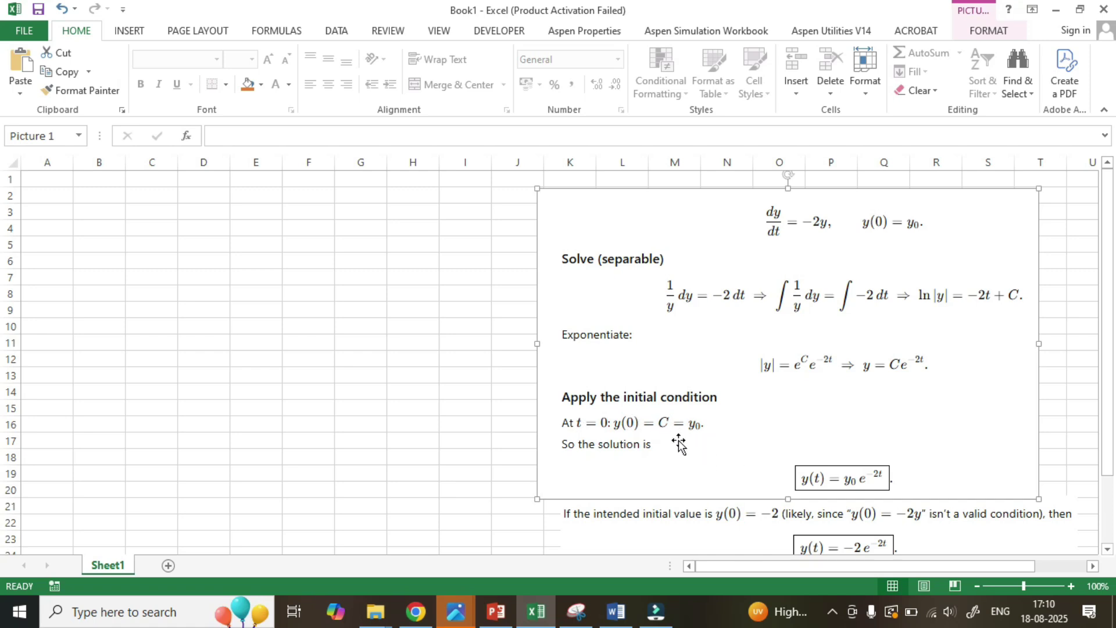
pyautogui.scroll(-3, 686, 452)
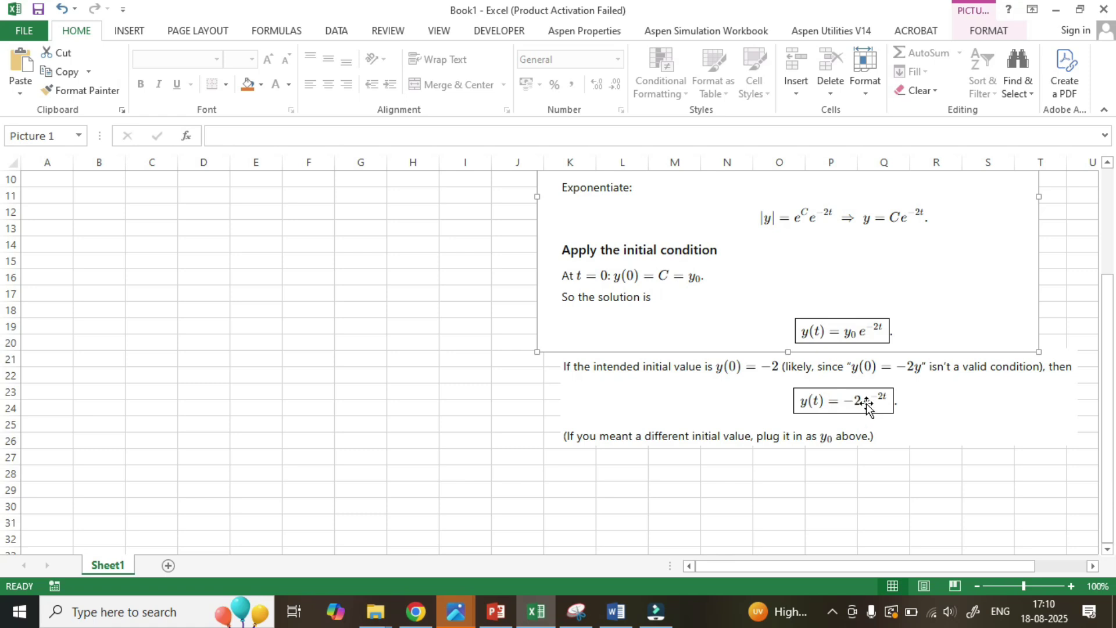
pyautogui.scroll(2, 866, 407)
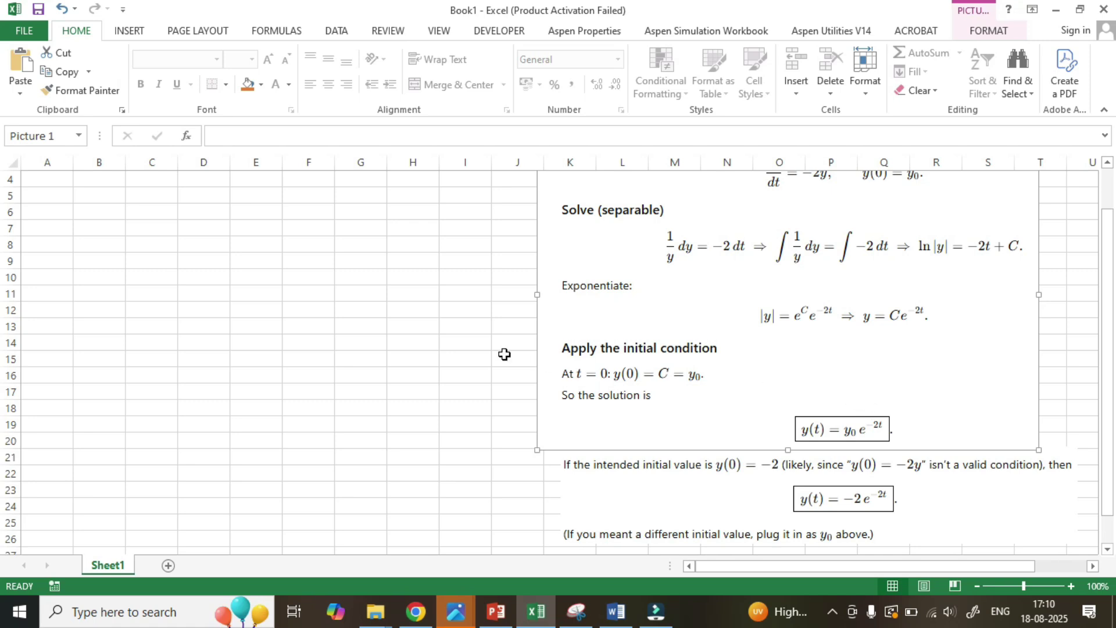
pyautogui.scroll(1, 504, 354)
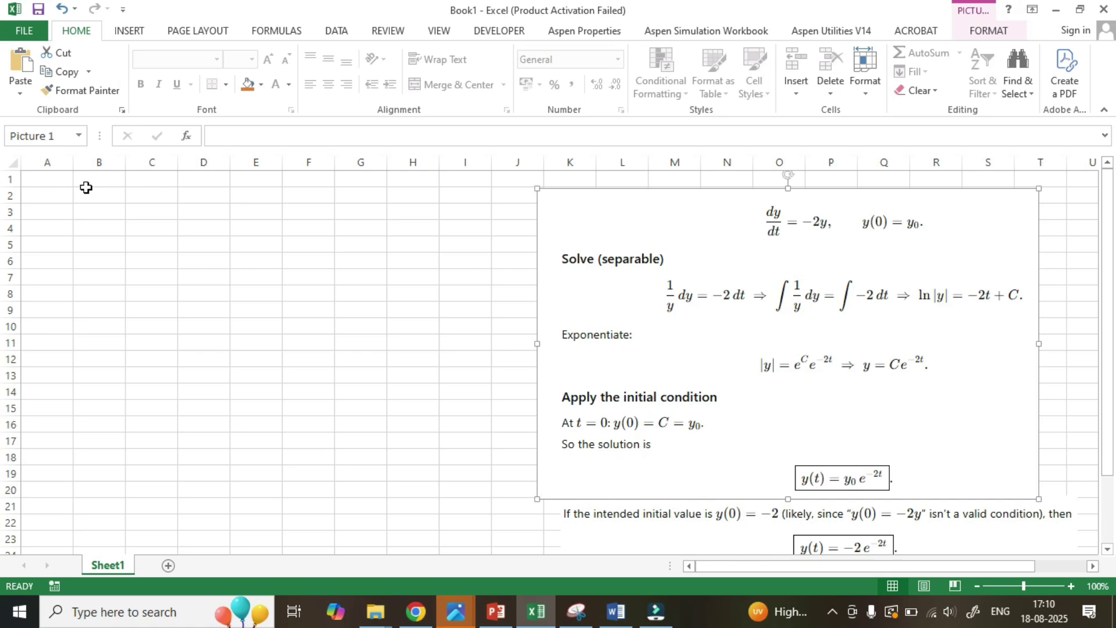
# - Enter the column headings "t" in cell A4 and "yactual" in cell B4
pyautogui.click(39, 181)
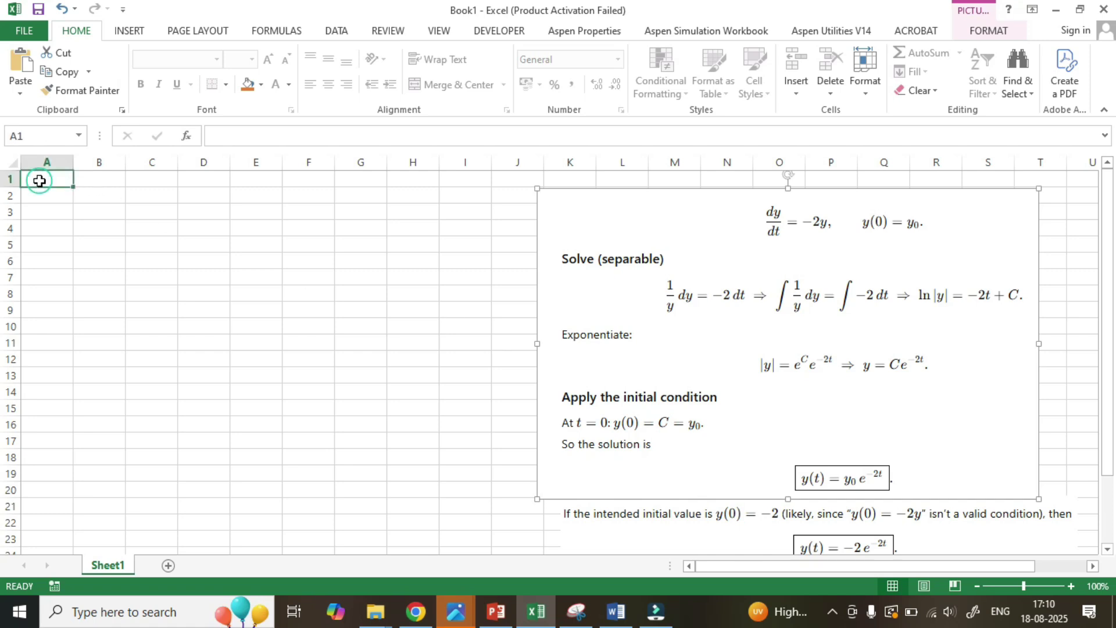
pyautogui.click(47, 227)
pyautogui.write('t')
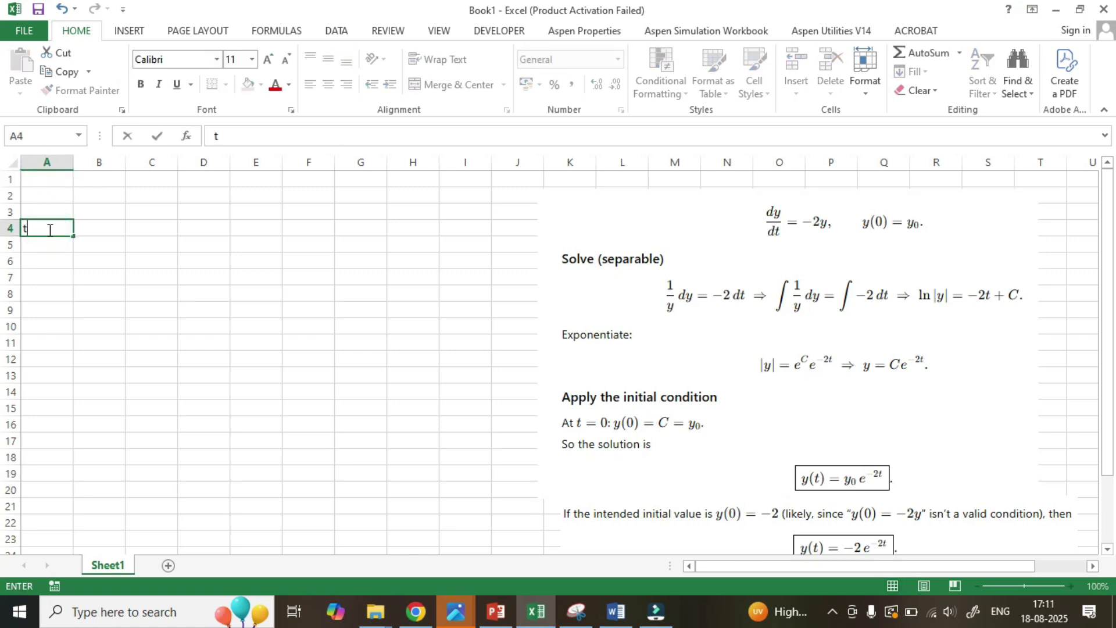
pyautogui.press('Tab')
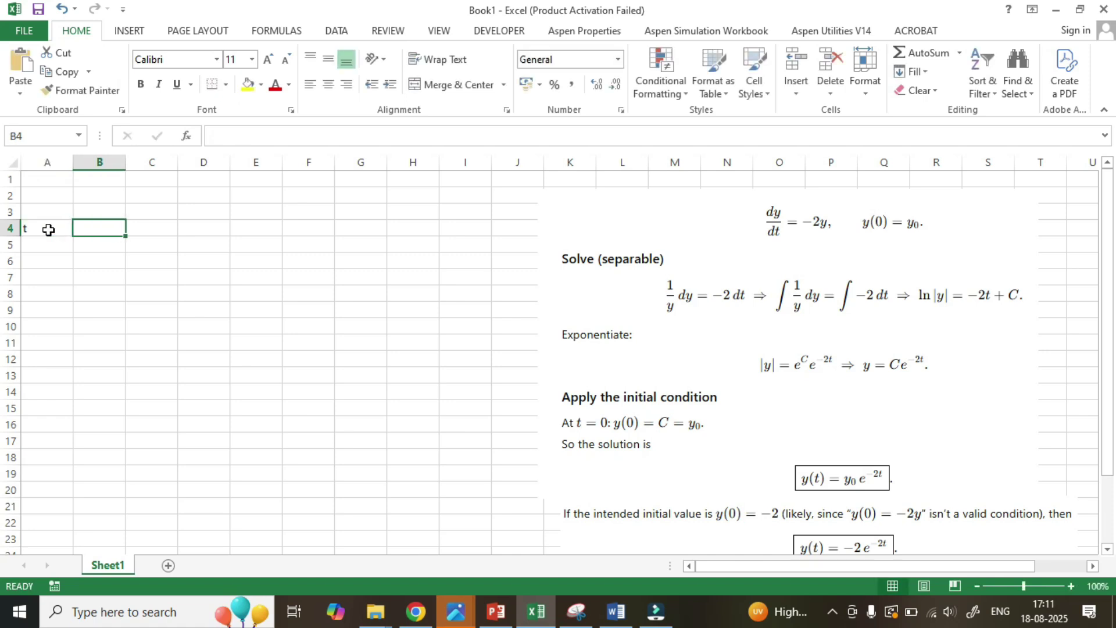
pyautogui.write('yac')
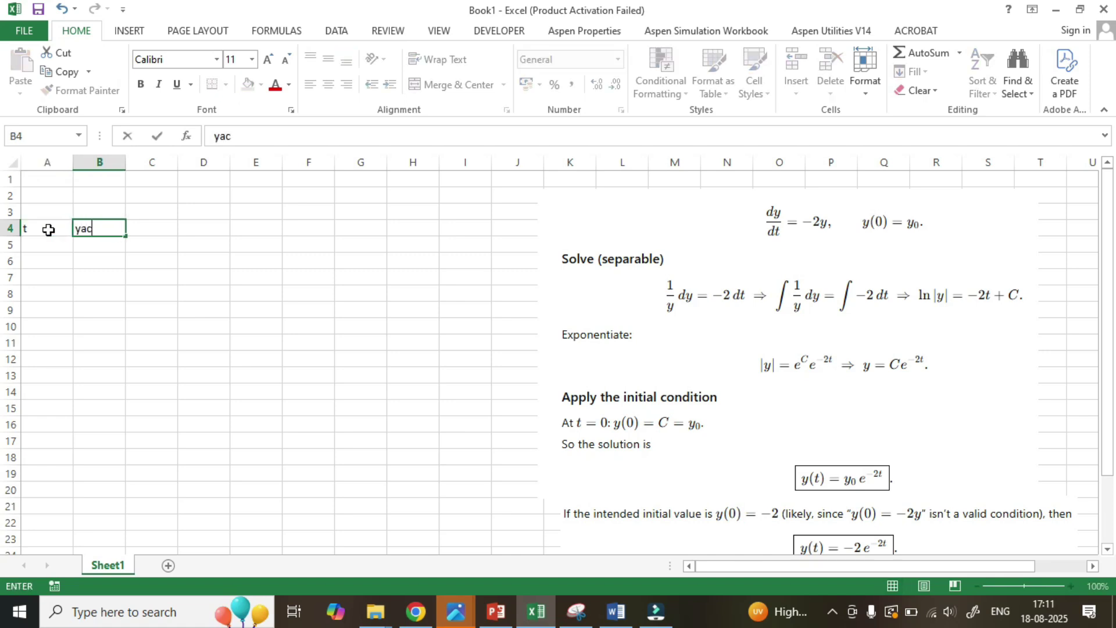
pyautogui.write('tual')
pyautogui.keyDown('shift'); pyautogui.click(48, 230); pyautogui.keyUp('shift')
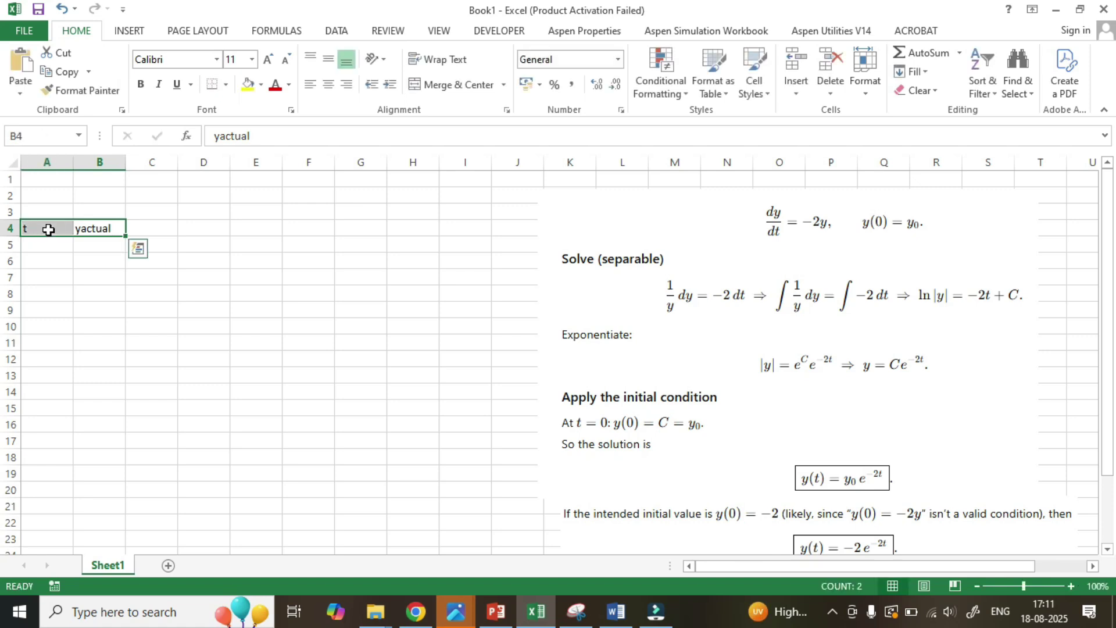
# - Format the word "actual" in the B4 heading as superscript
pyautogui.click(96, 228)
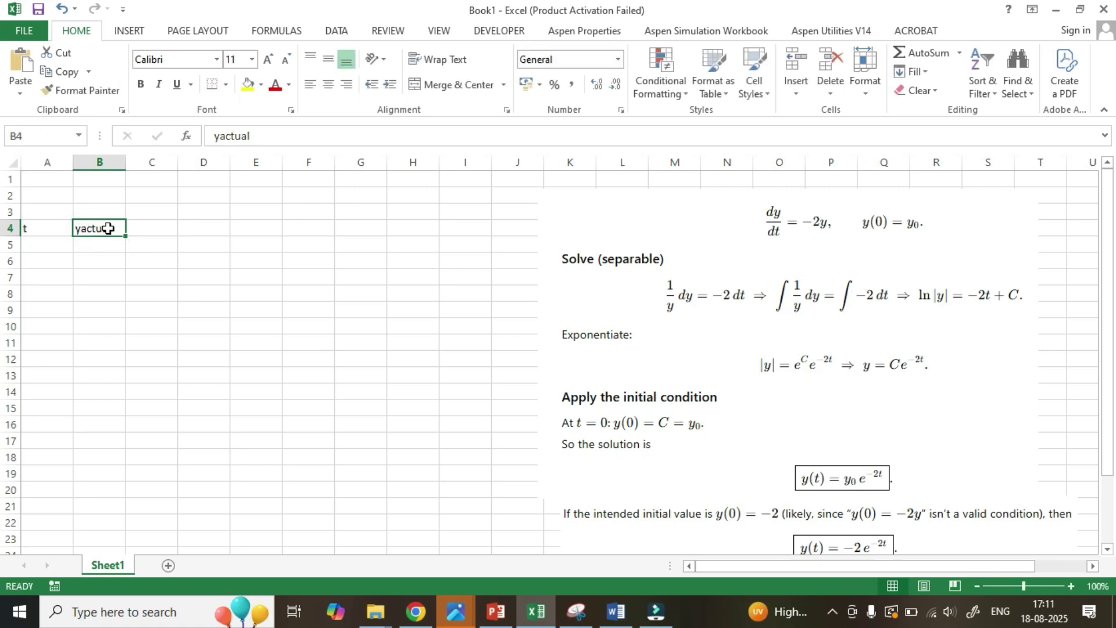
pyautogui.doubleClick(114, 229)
pyautogui.moveTo(113, 228); pyautogui.dragTo(90, 226)
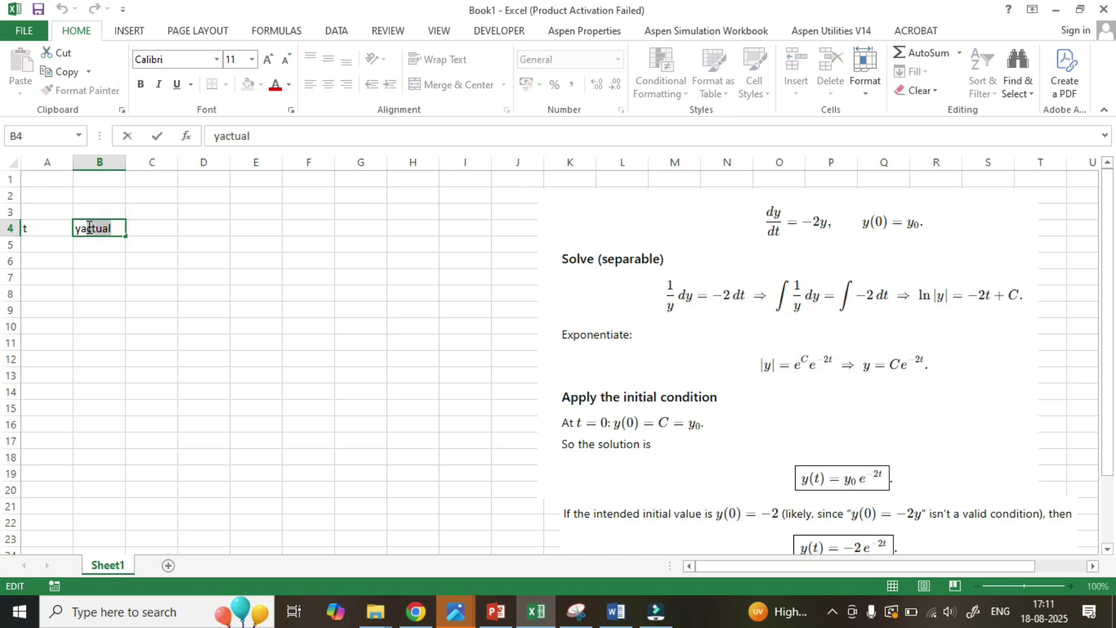
pyautogui.rightClick(85, 228)
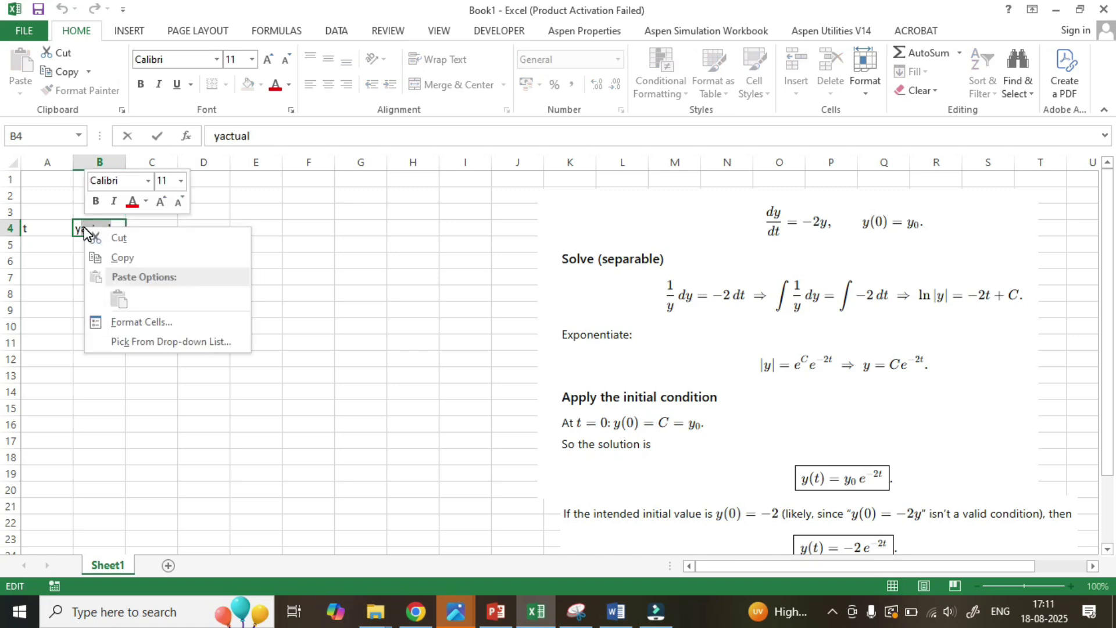
pyautogui.click(152, 322)
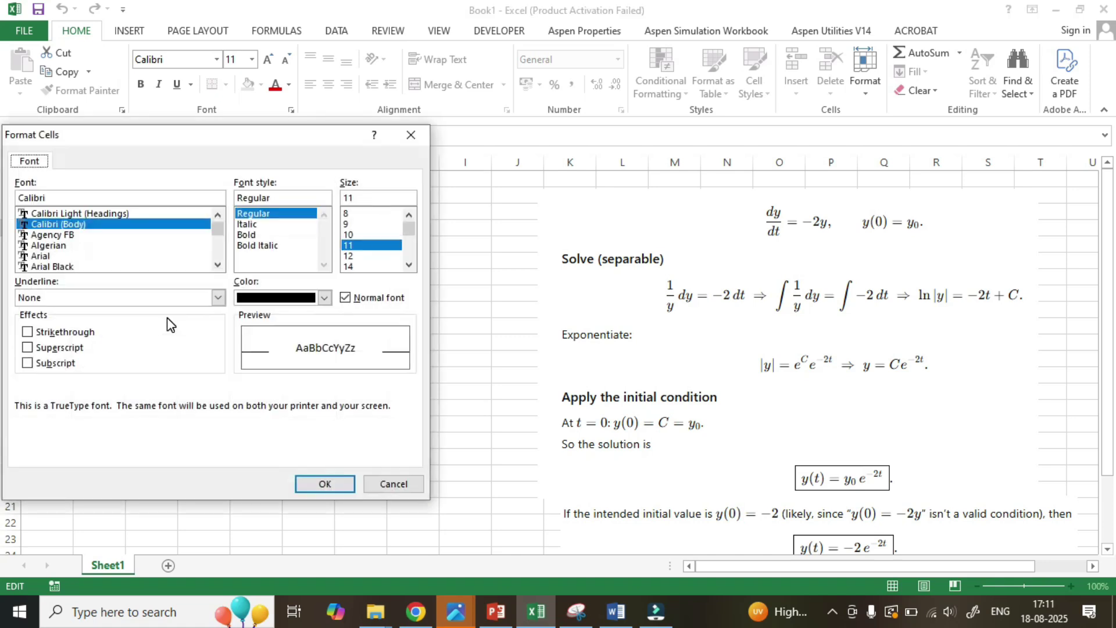
pyautogui.click(29, 347)
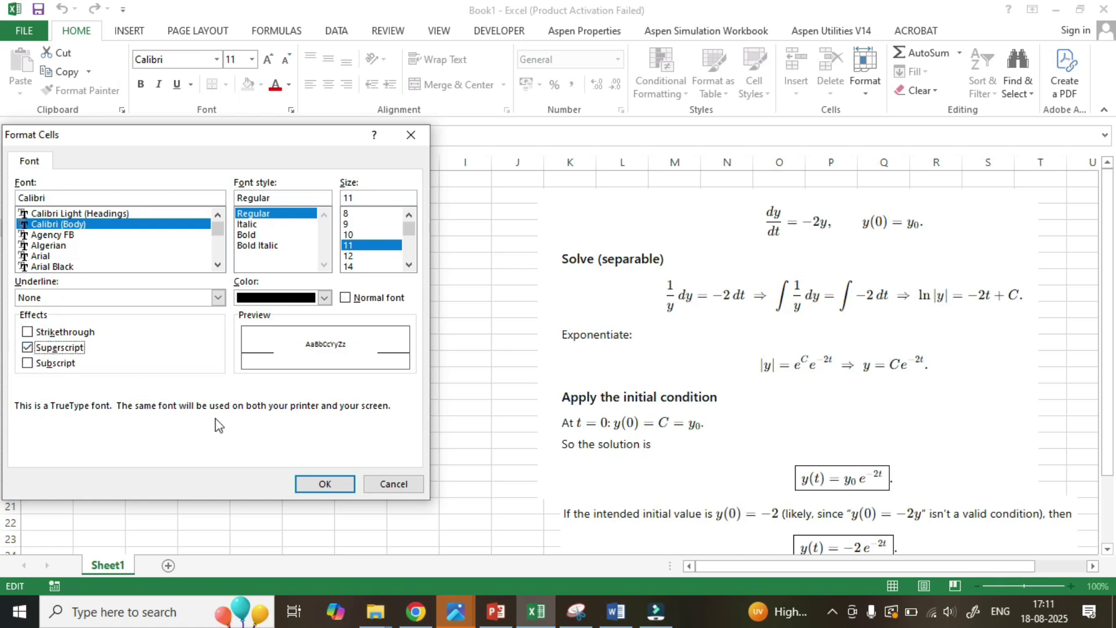
pyautogui.click(317, 485)
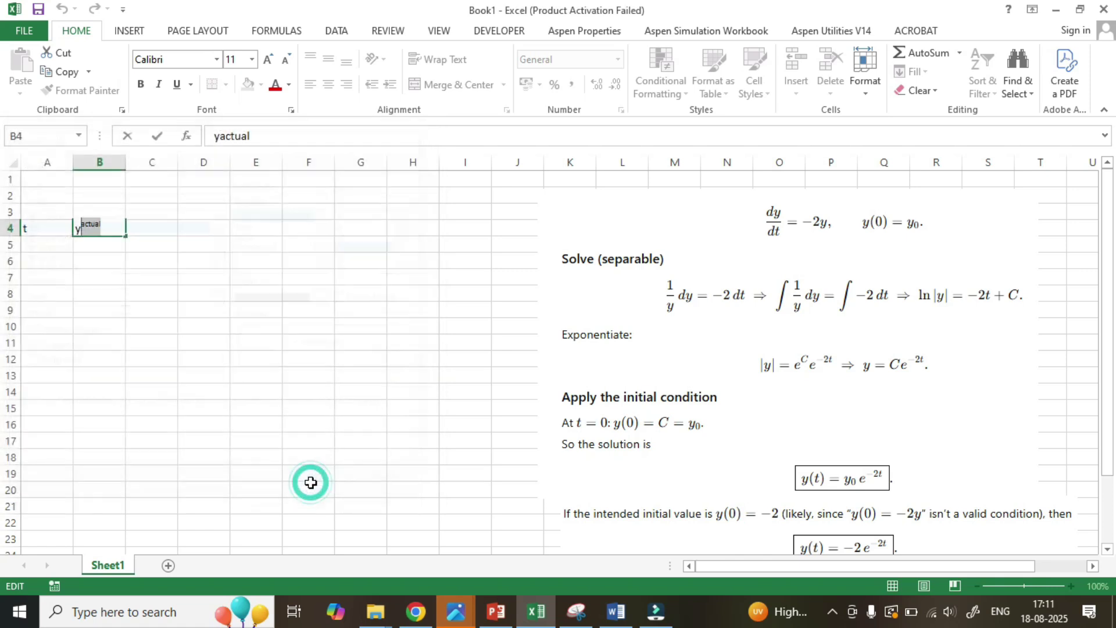
pyautogui.click(149, 341)
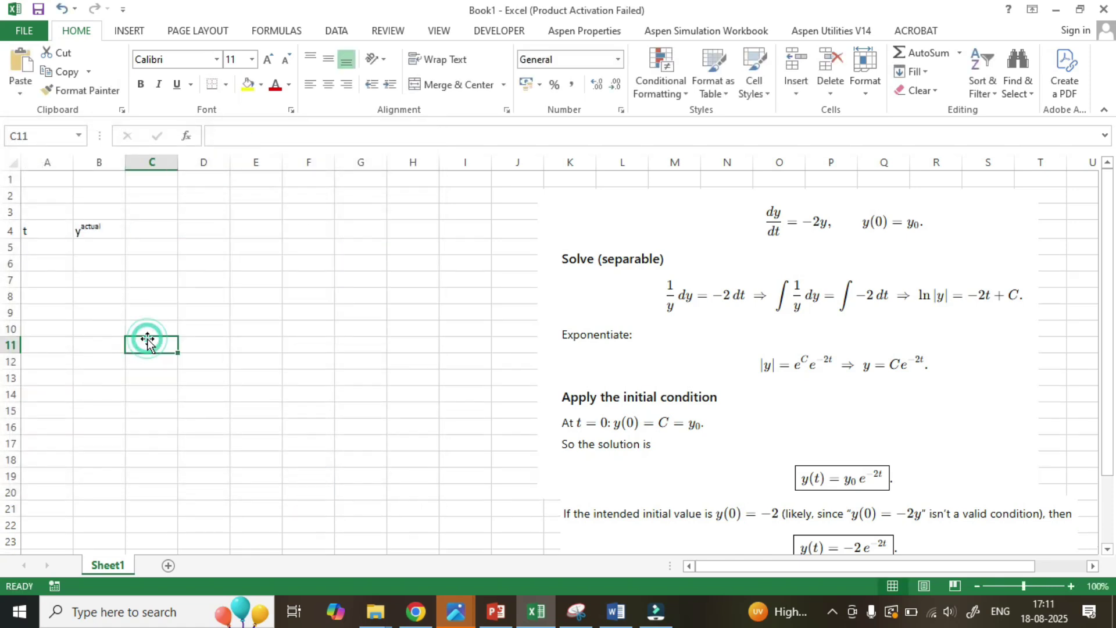
# - Enter 1 as the first time value in cell A5
pyautogui.click(44, 249)
pyautogui.write('1')
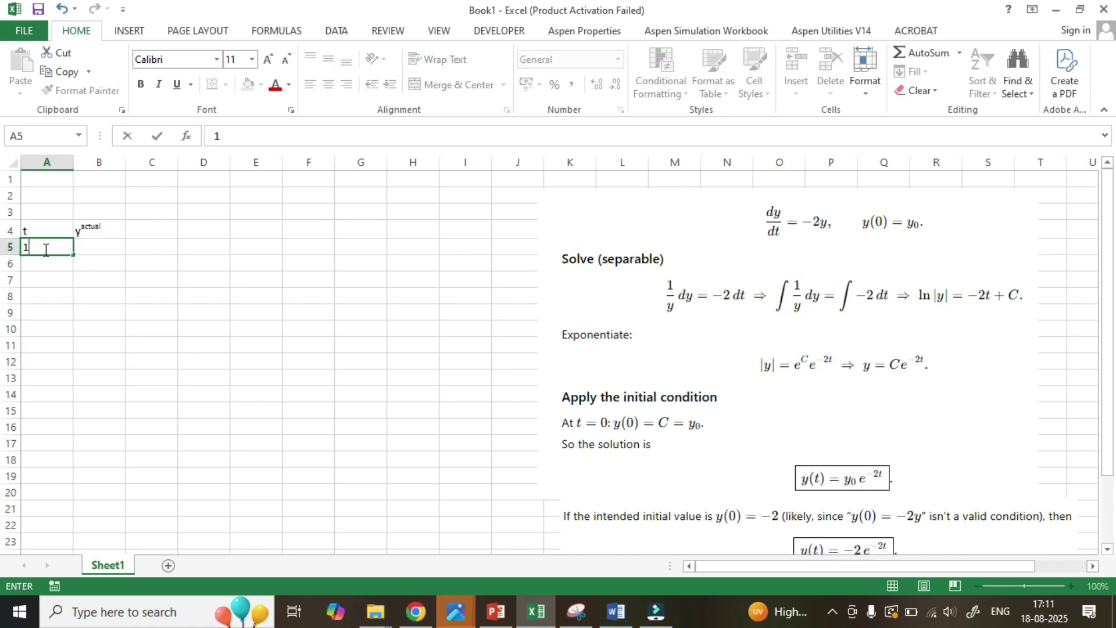
pyautogui.press('Return')
# - Label the step size "h" in cell A2 and enter its value 0.5 in cell B2
pyautogui.click(45, 249)
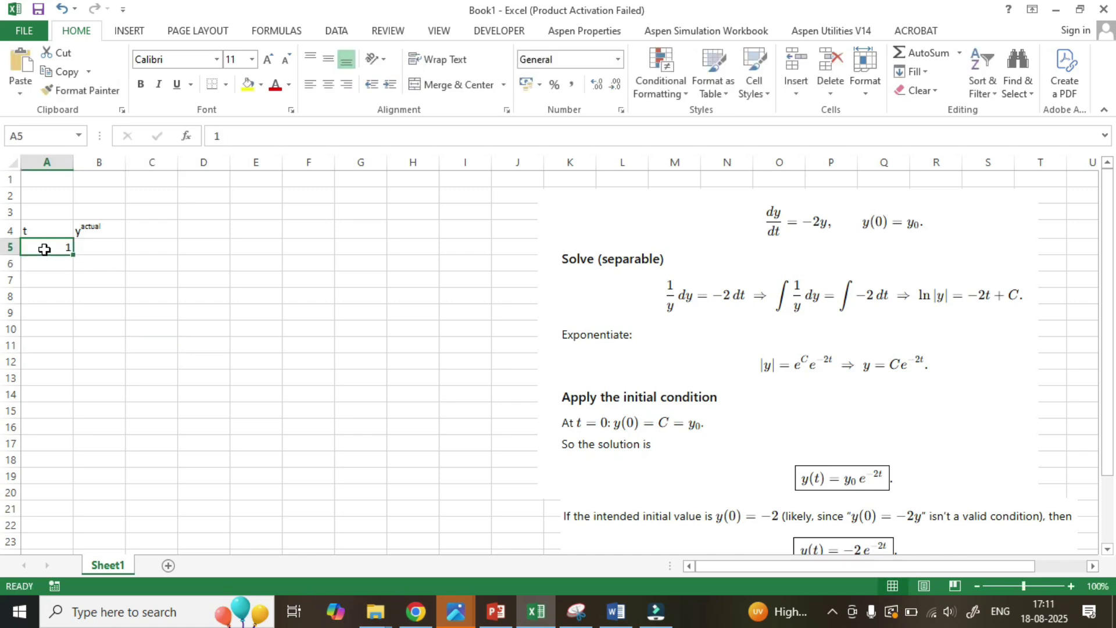
pyautogui.press('Up')
pyautogui.press('Up')
pyautogui.press('Up')
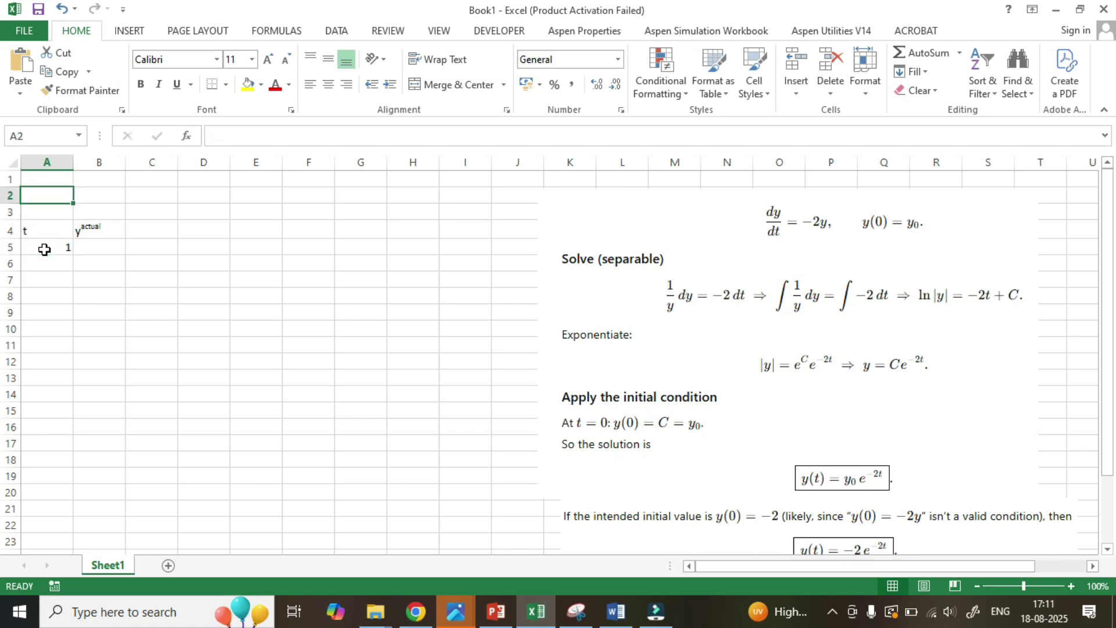
pyautogui.write('h')
pyautogui.press('Tab')
pyautogui.press('Tab')
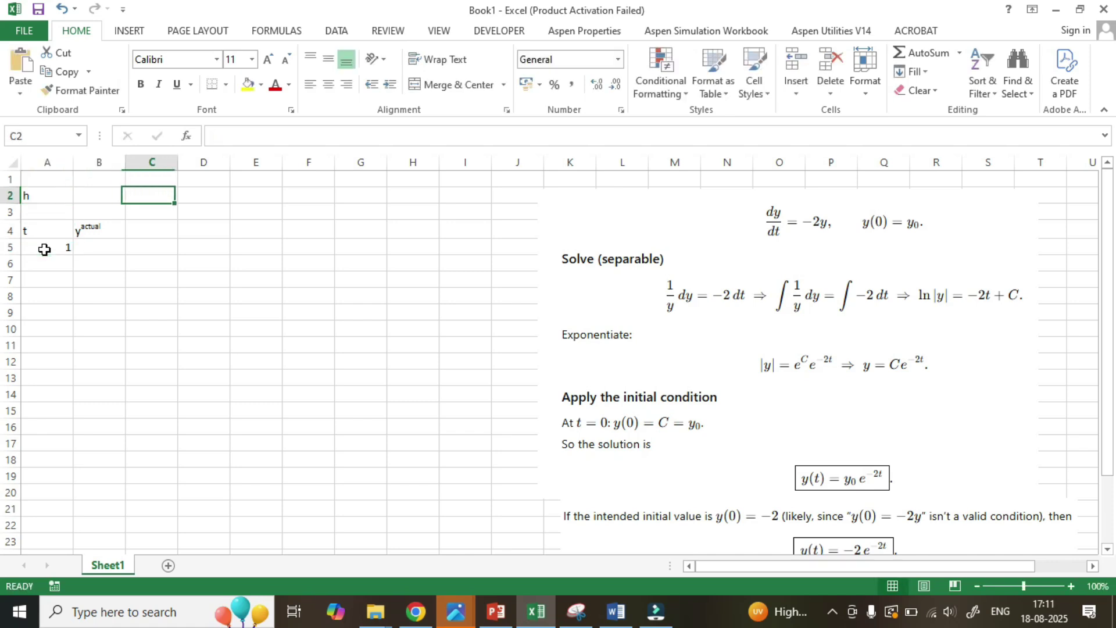
pyautogui.press('Left')
pyautogui.write('0.5')
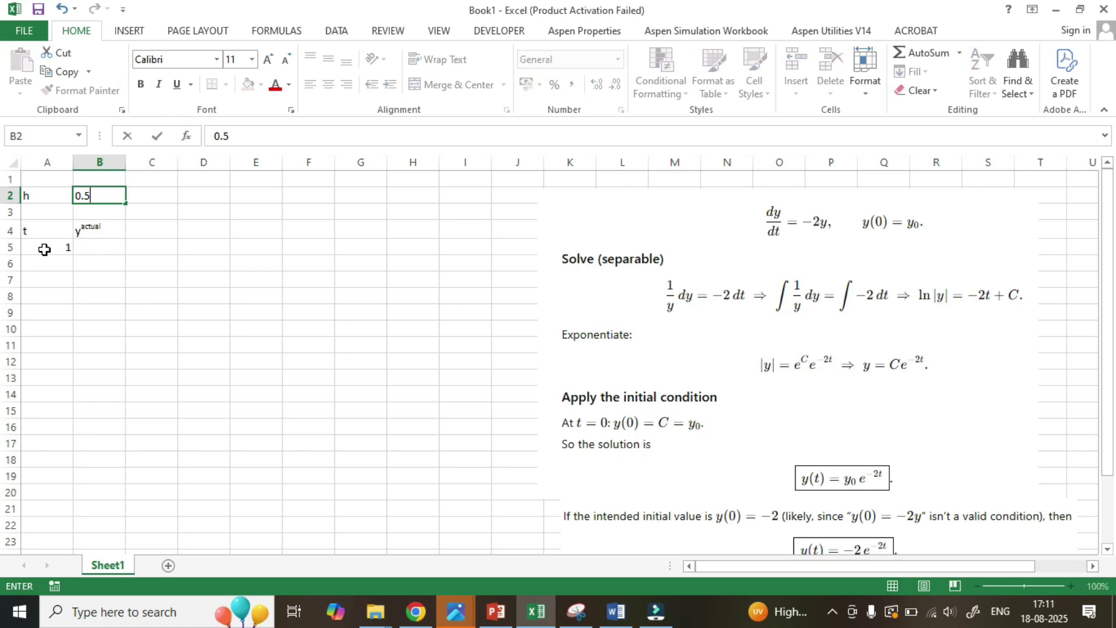
pyautogui.press('Return')
# - Set the first time value in cell A5 to 0
pyautogui.press('Down')
pyautogui.press('Left')
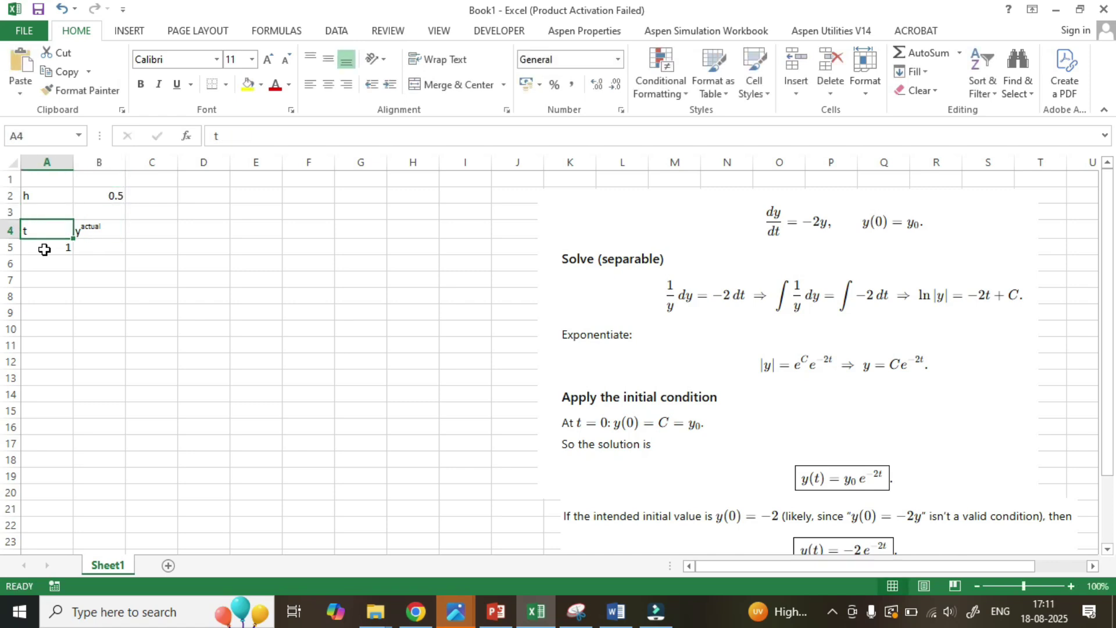
pyautogui.press('Down')
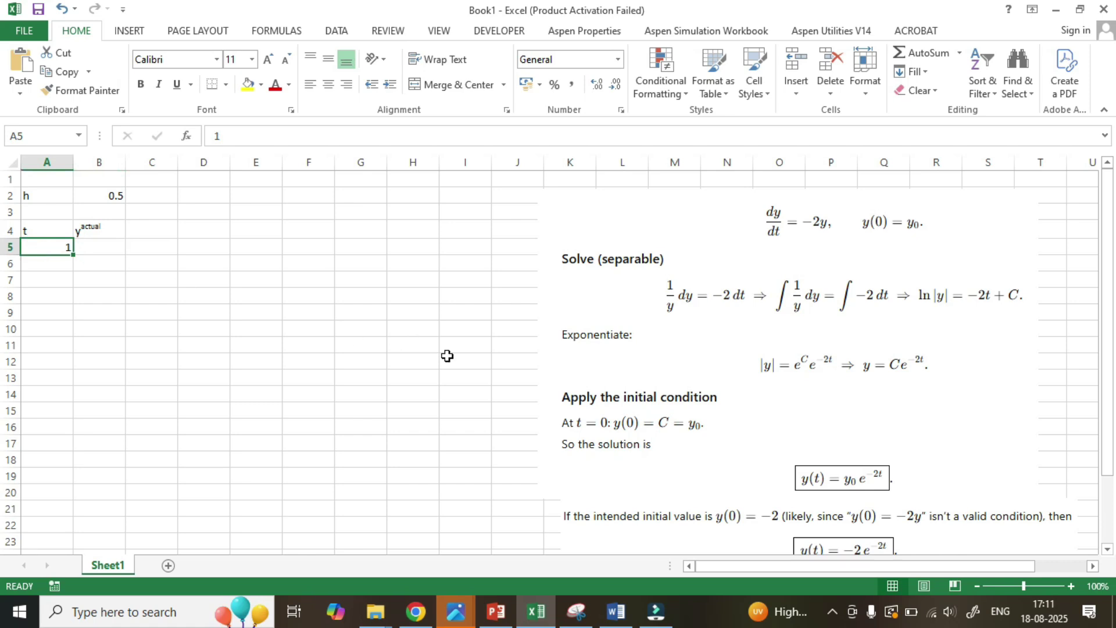
pyautogui.write('0')
pyautogui.press('Return')
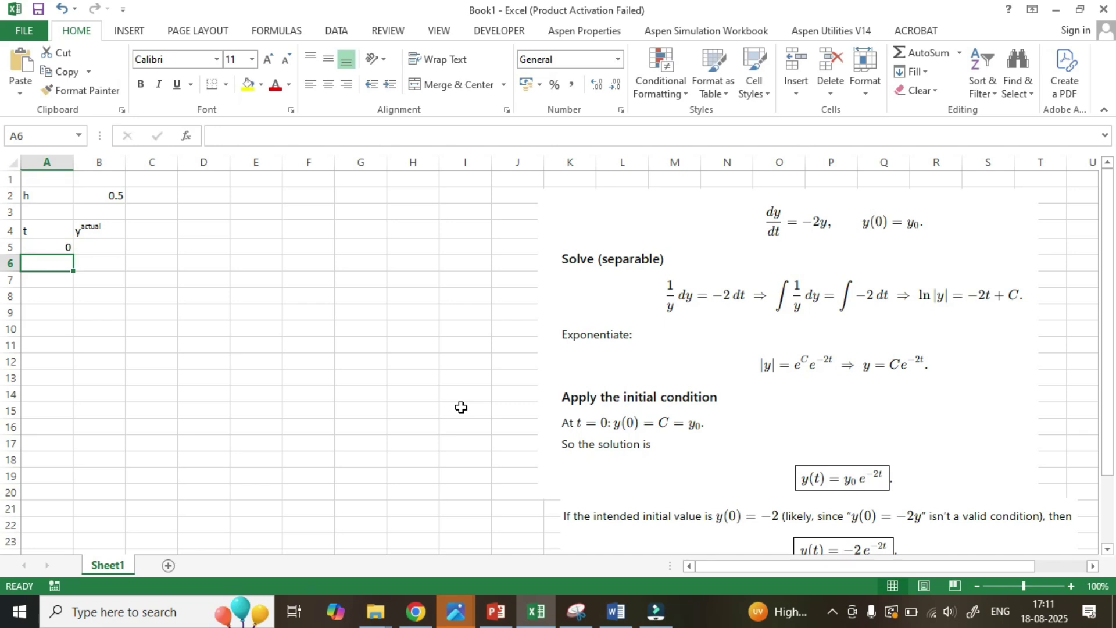
# - Enter the time increment formula =A5+$B$2 in cell A6 and fill it down to cell A20
pyautogui.write('=')
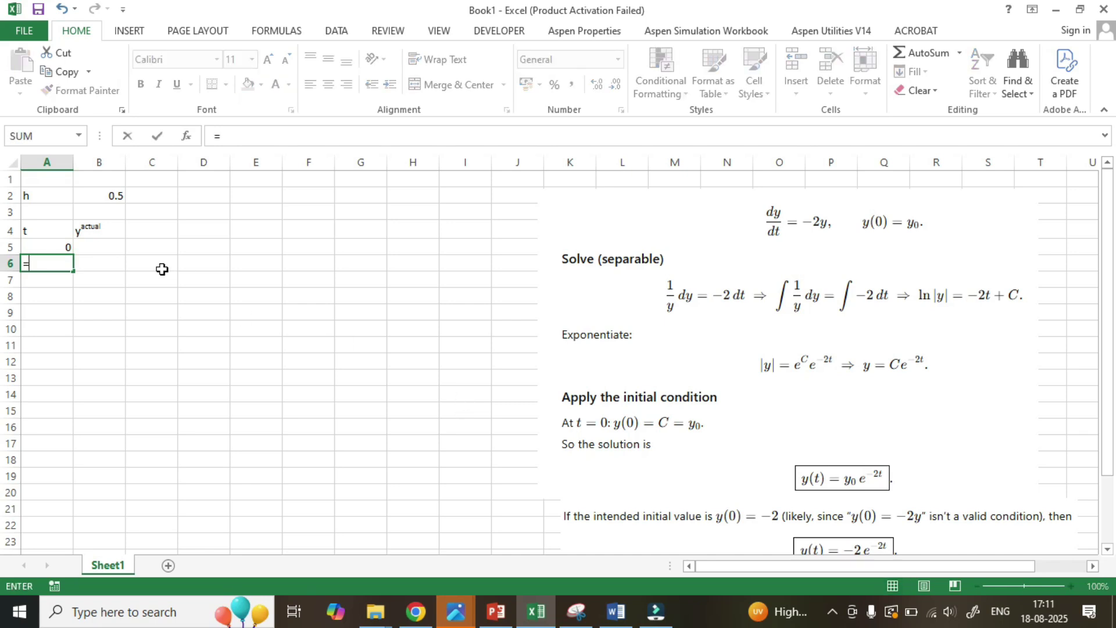
pyautogui.click(53, 250)
pyautogui.write('+')
pyautogui.click(116, 193)
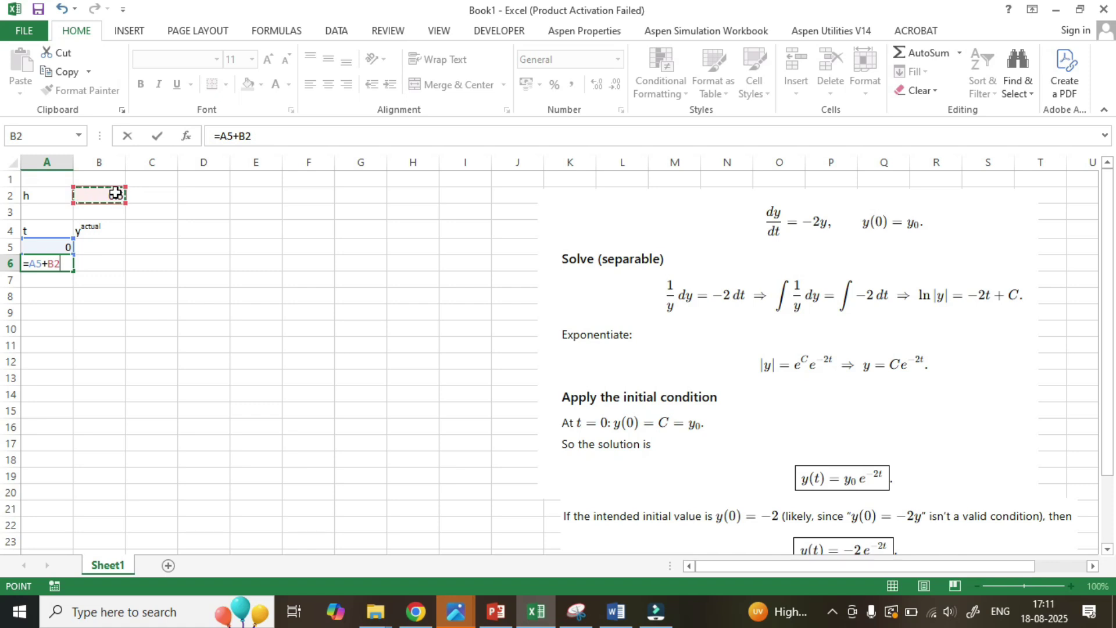
pyautogui.click(49, 267)
pyautogui.write('$')
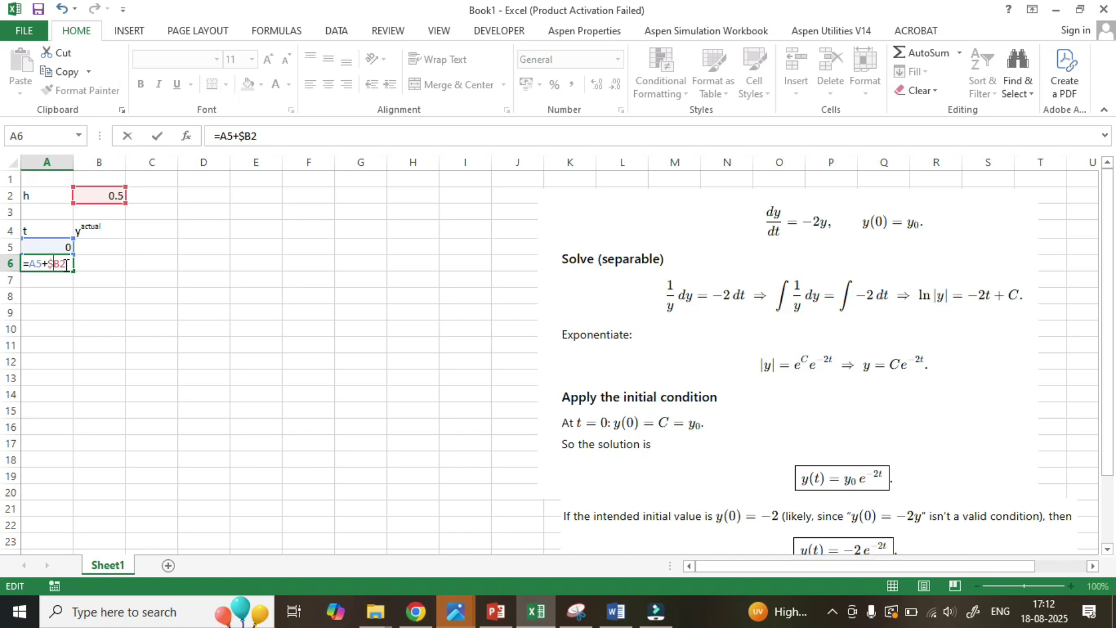
pyautogui.click(62, 264)
pyautogui.write('$')
pyautogui.press('Return')
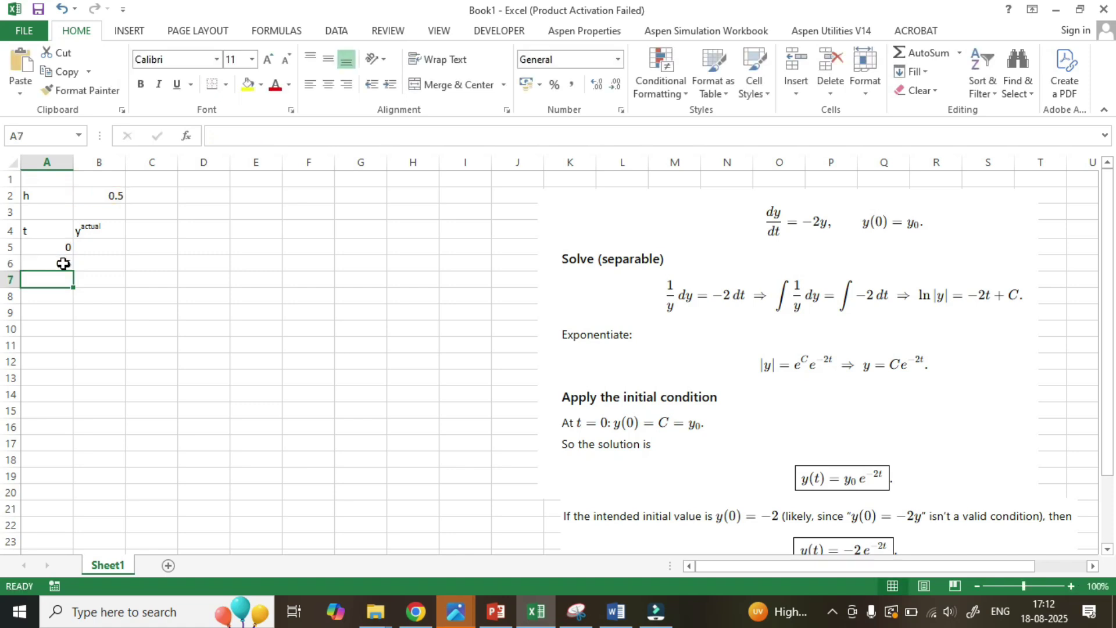
pyautogui.click(63, 263)
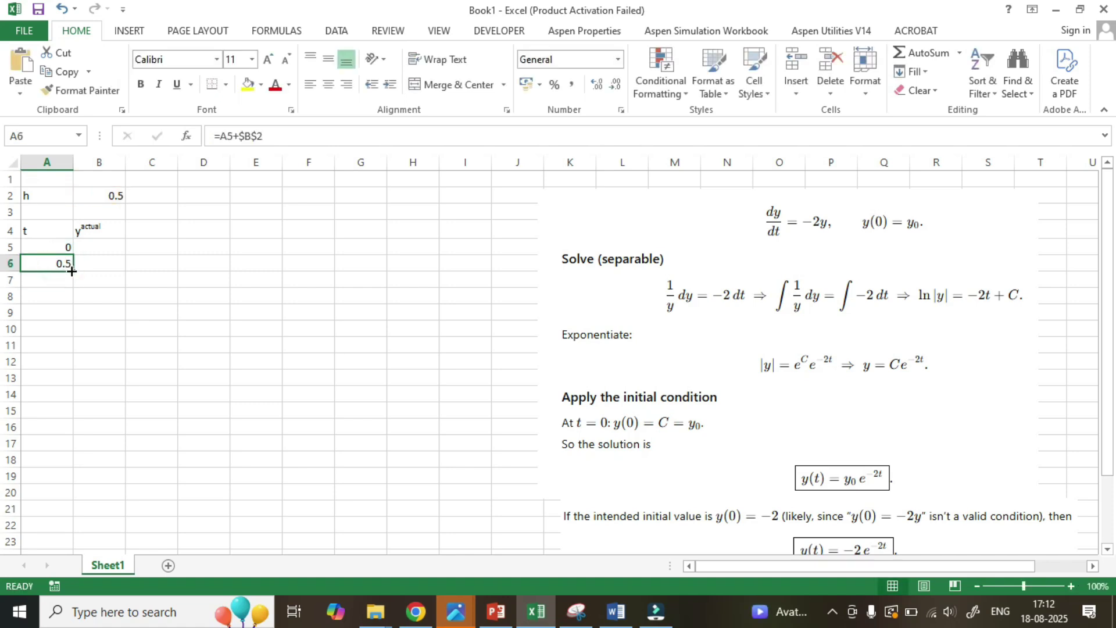
pyautogui.moveTo(73, 272); pyautogui.dragTo(67, 493)
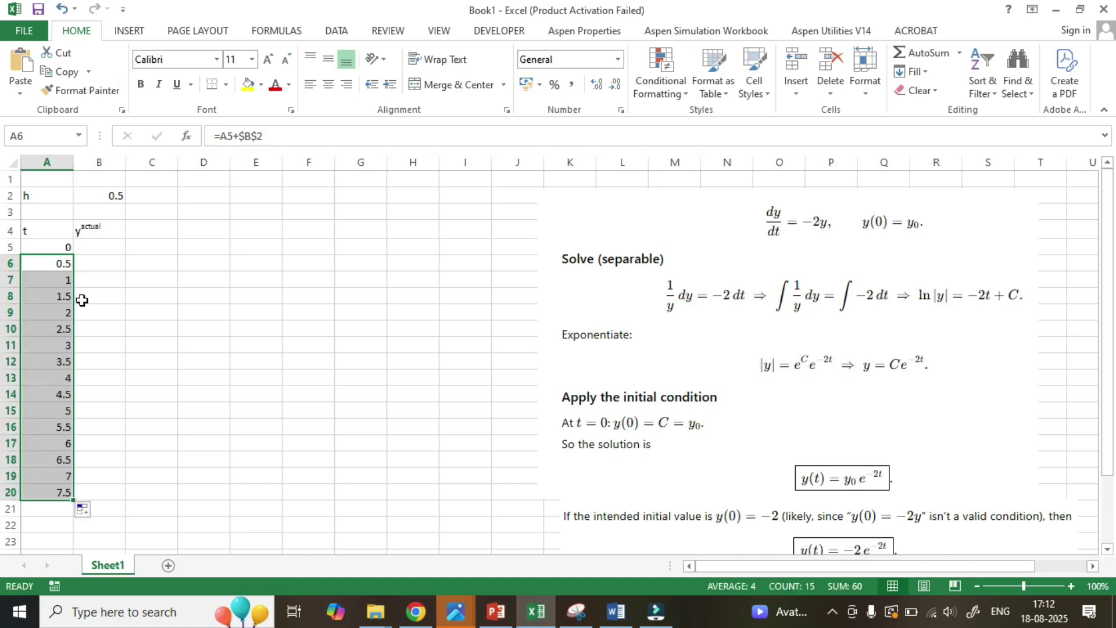
# - Enter the analytical solution formula =-2*EXP(-2*A5) in cell B5 and fill it down to cell B20
pyautogui.click(86, 245)
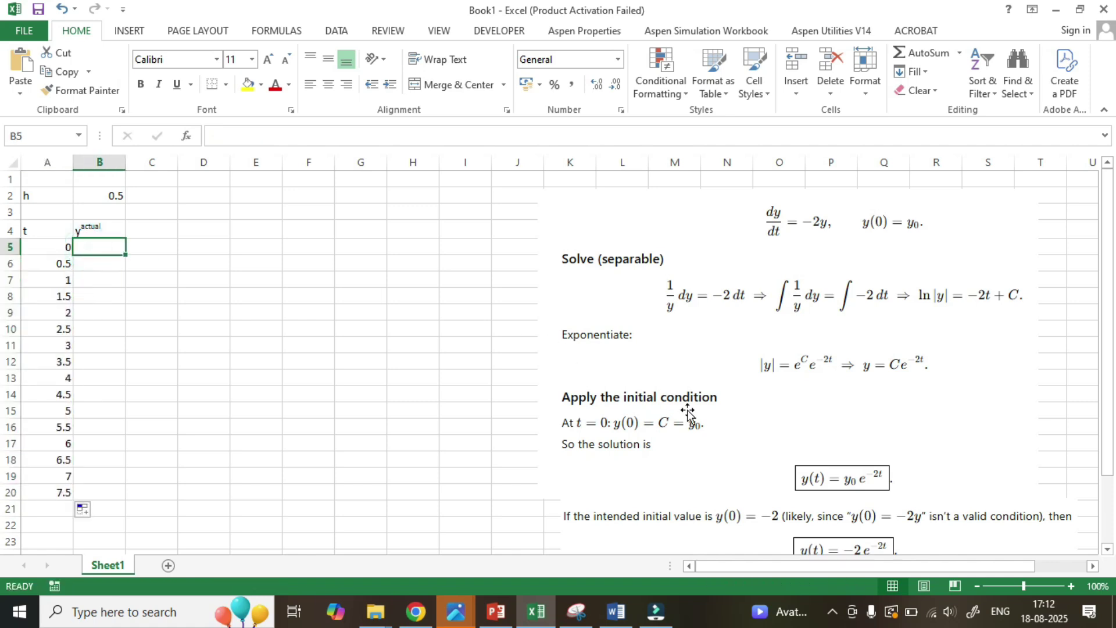
pyautogui.scroll(-2, 689, 415)
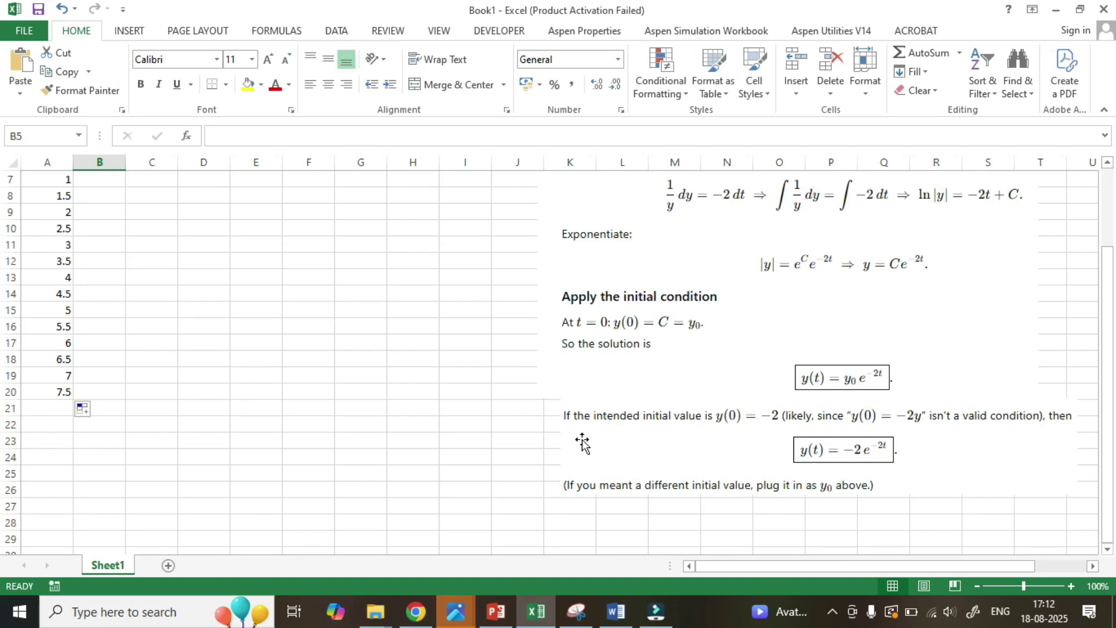
pyautogui.scroll(2, 424, 364)
pyautogui.doubleClick(100, 249)
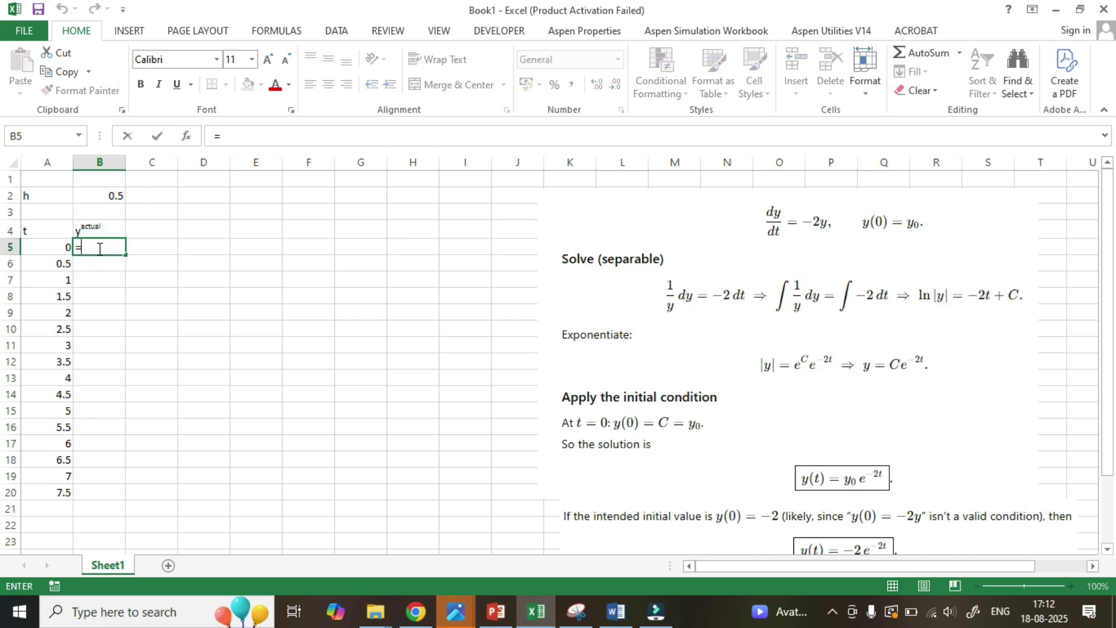
pyautogui.write('=-2')
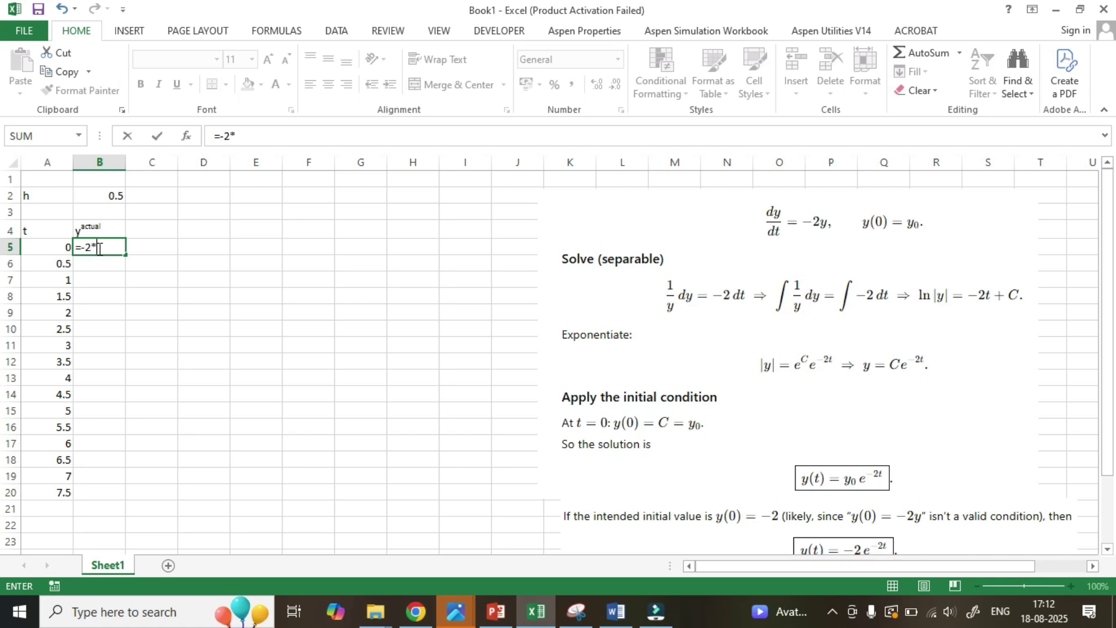
pyautogui.write('*e')
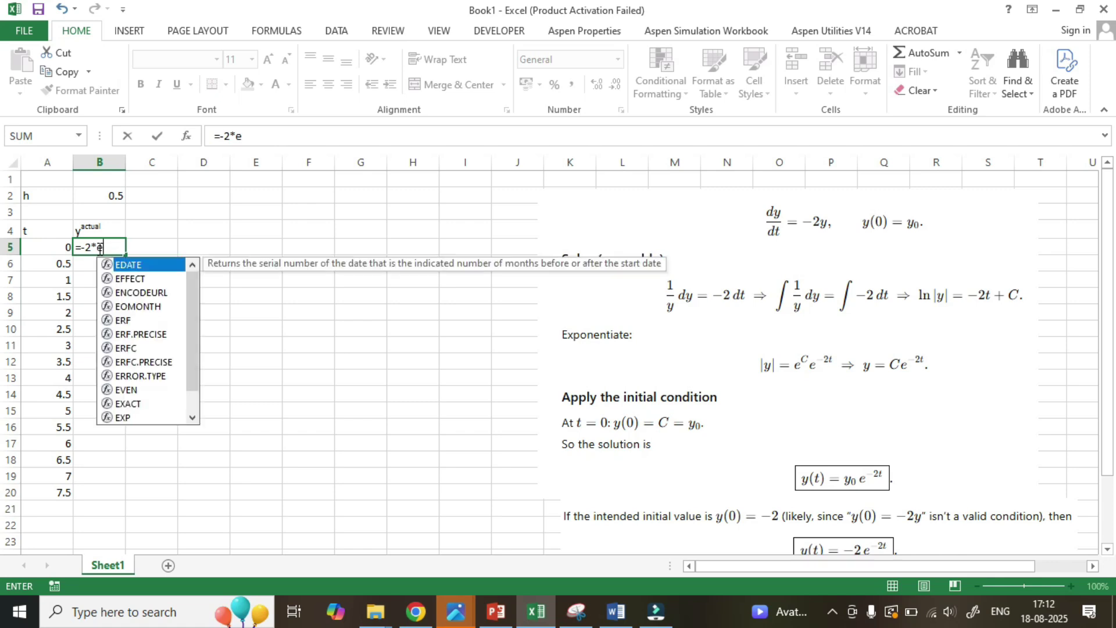
pyautogui.write('xp(-2*')
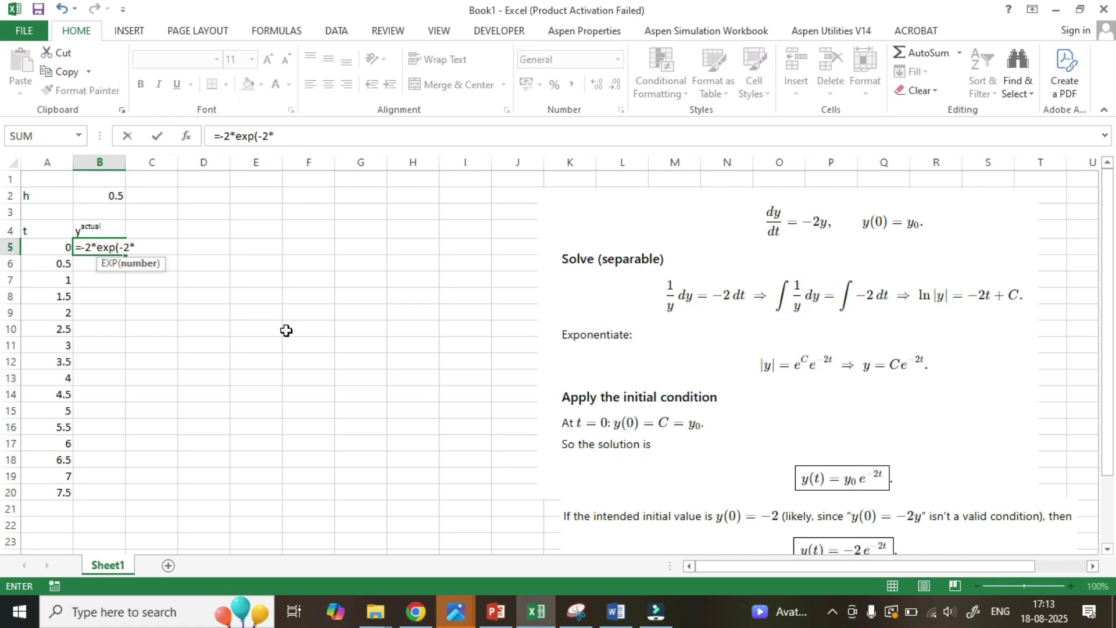
pyautogui.click(55, 244)
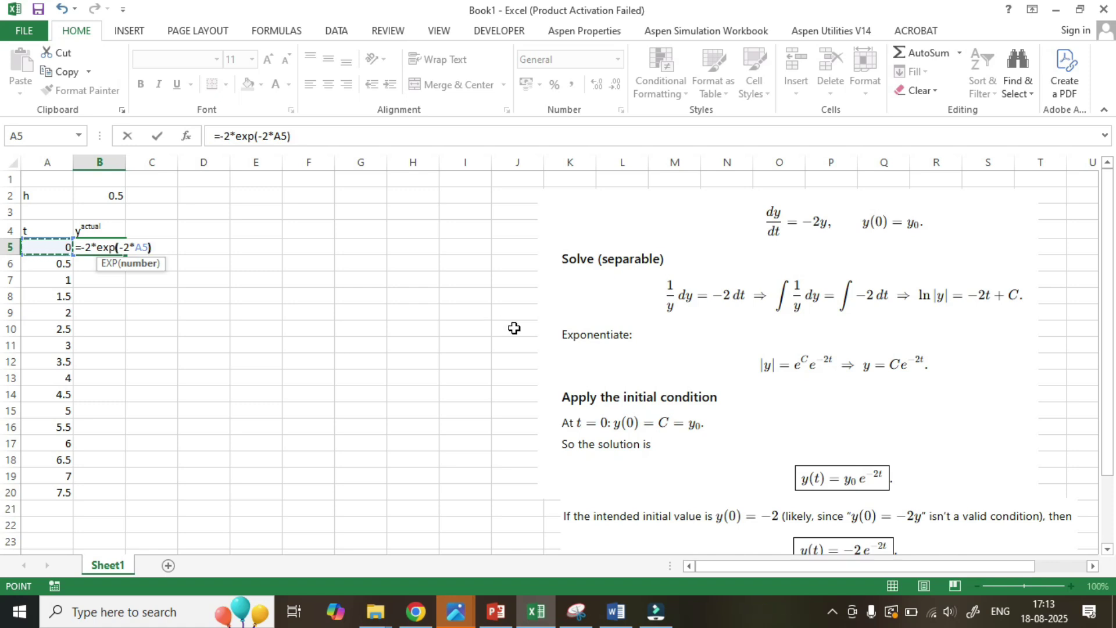
pyautogui.write(')')
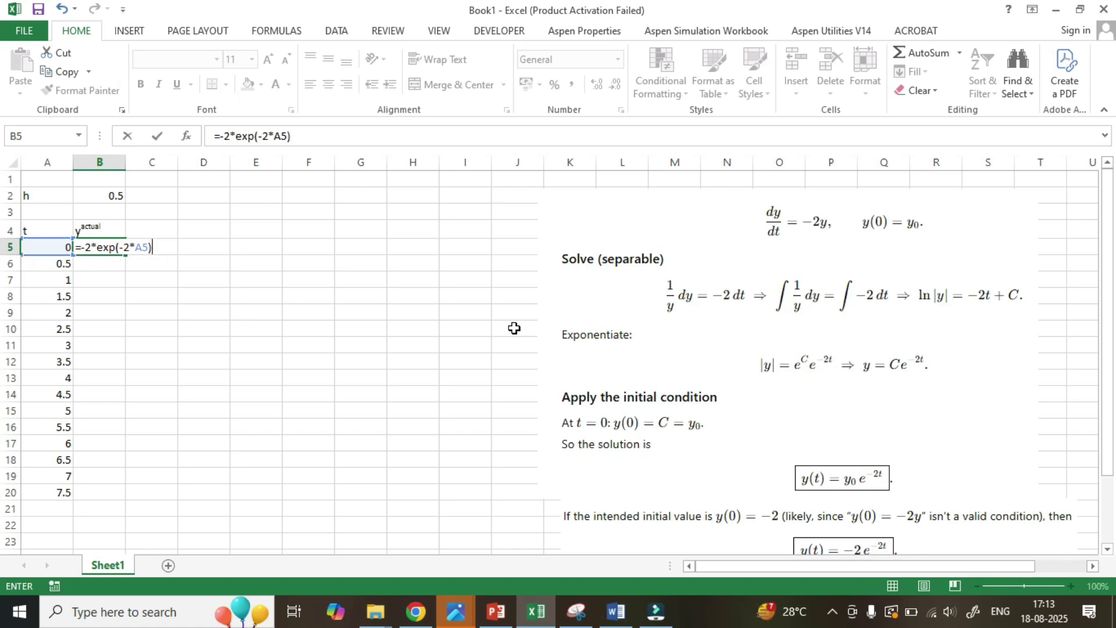
pyautogui.press('Return')
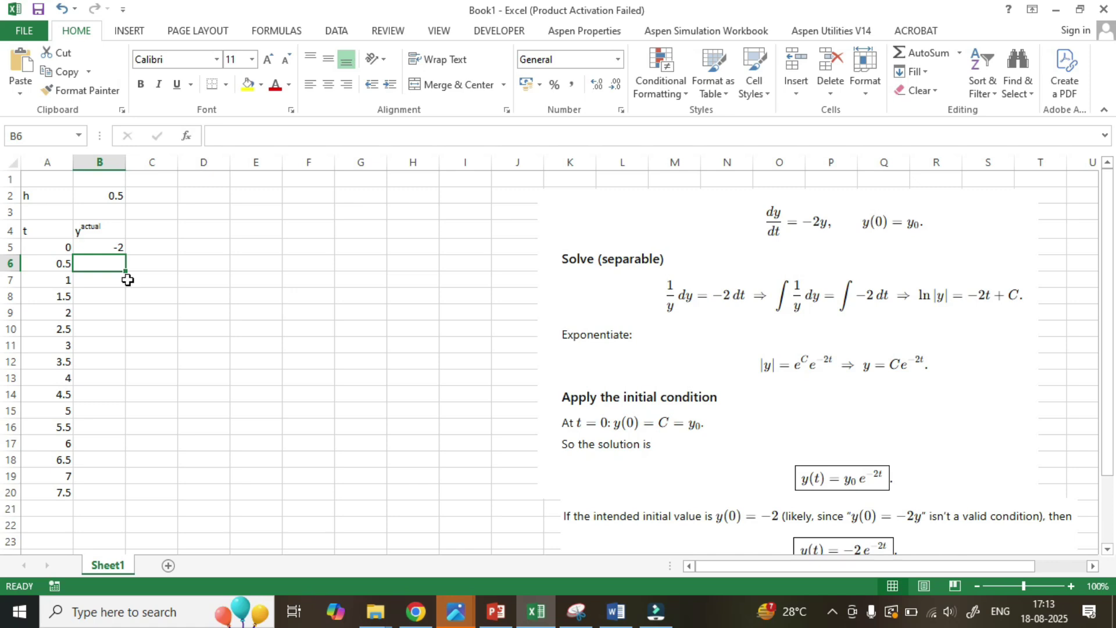
pyautogui.click(107, 251)
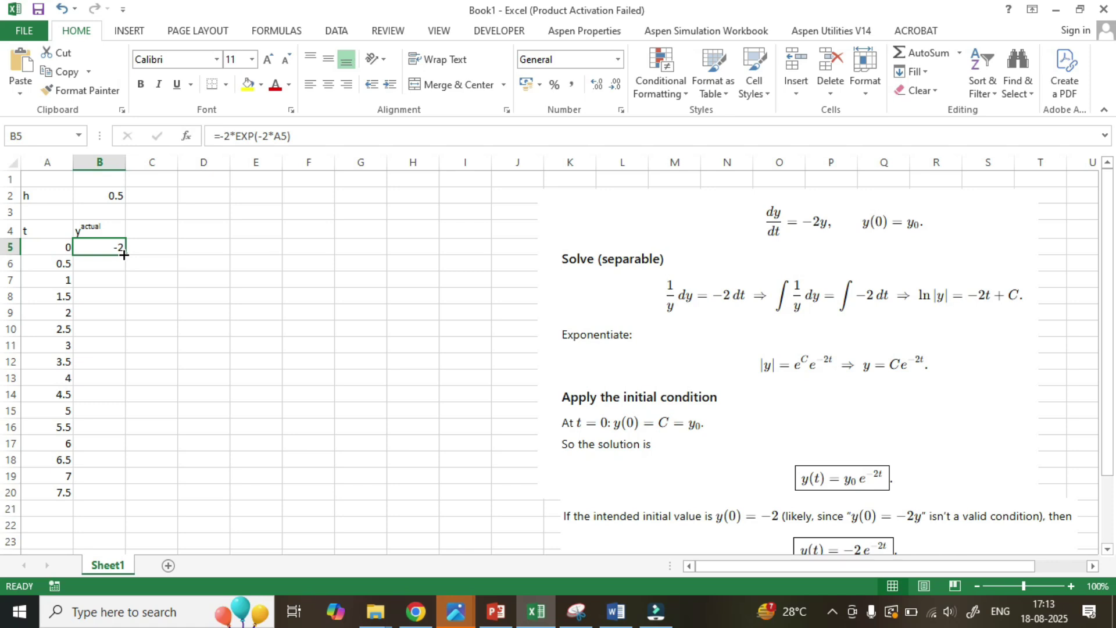
pyautogui.doubleClick(125, 256)
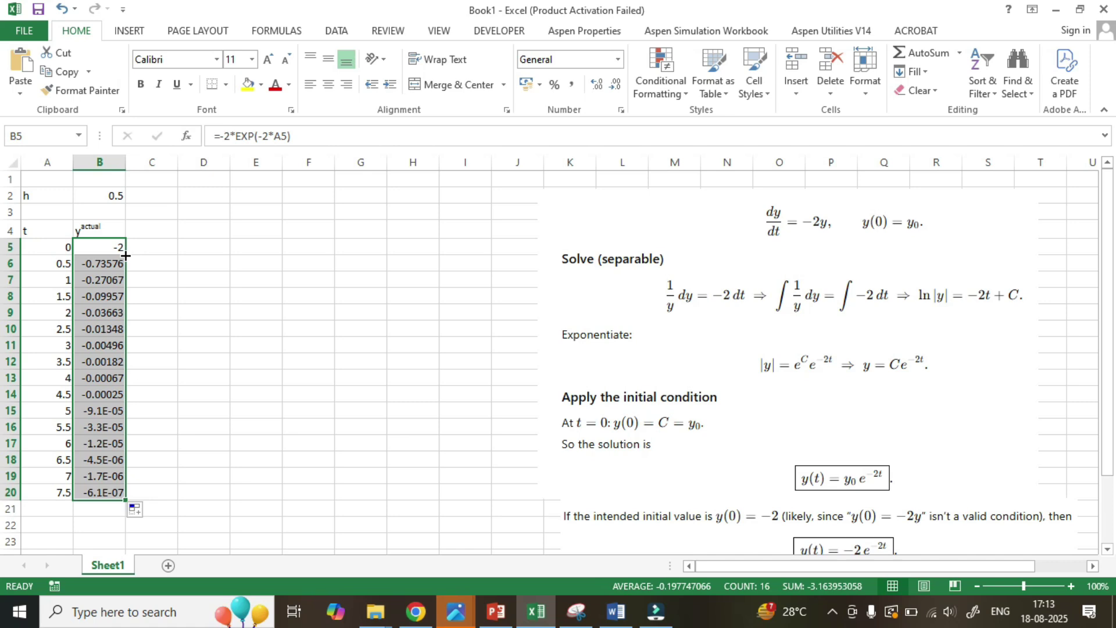
# - Insert a scatter chart with smooth lines and markers from the t and y actual values in A5:B20
pyautogui.click(129, 32)
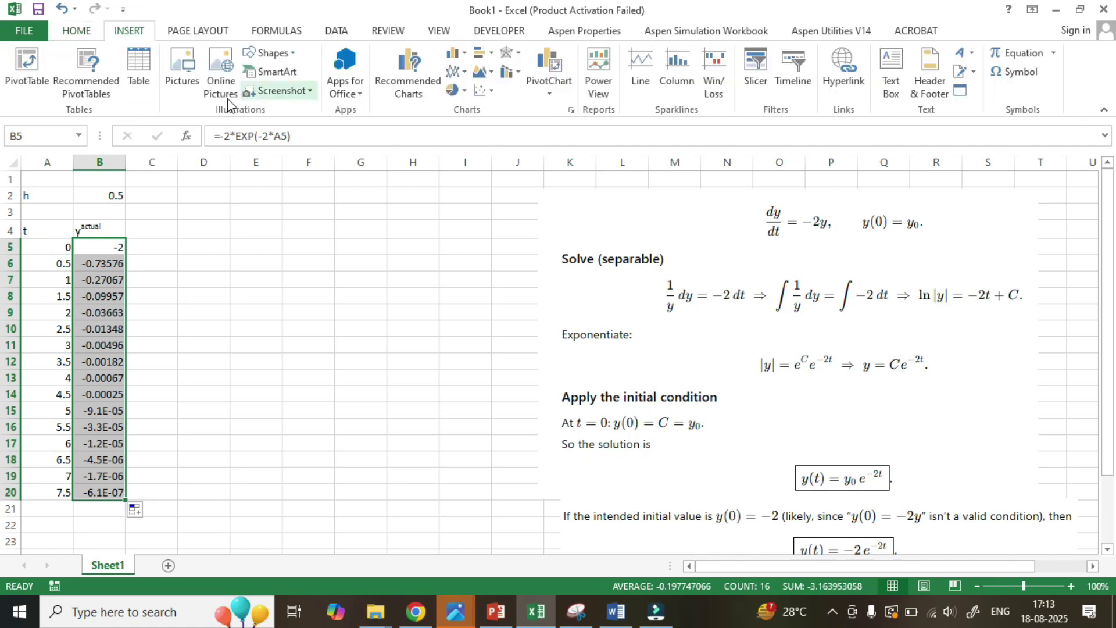
pyautogui.click(491, 92)
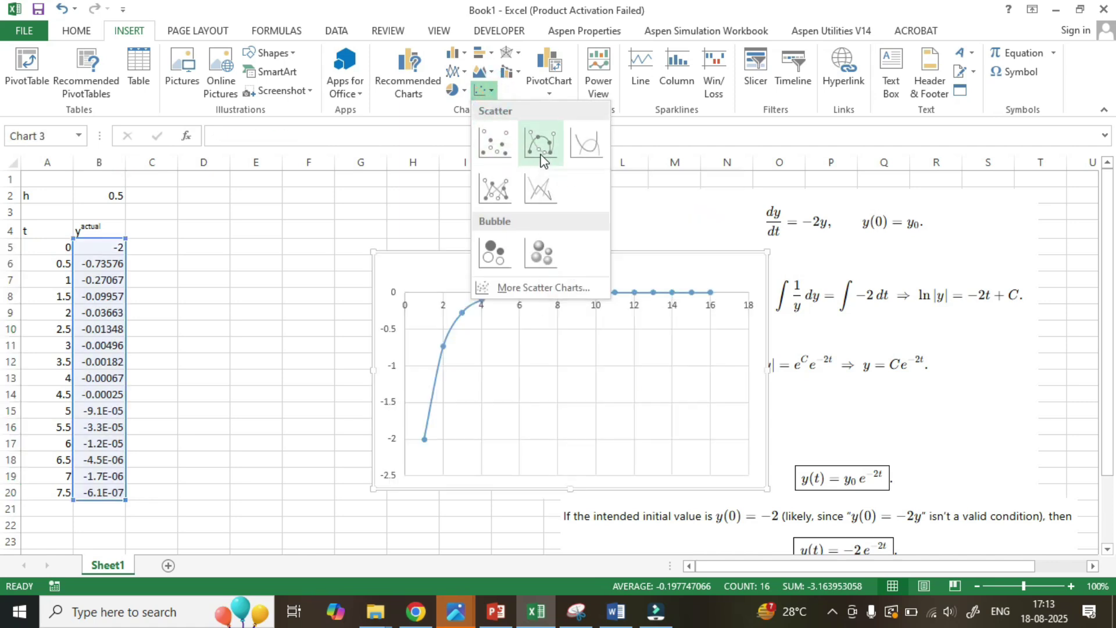
pyautogui.click(438, 210)
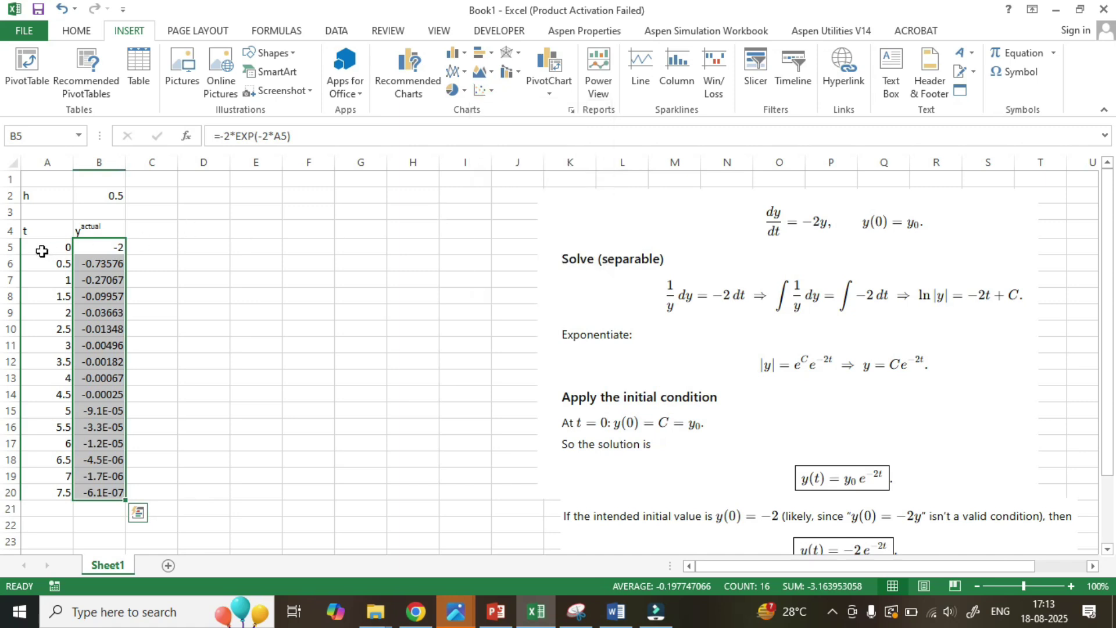
pyautogui.moveTo(36, 249); pyautogui.dragTo(91, 492)
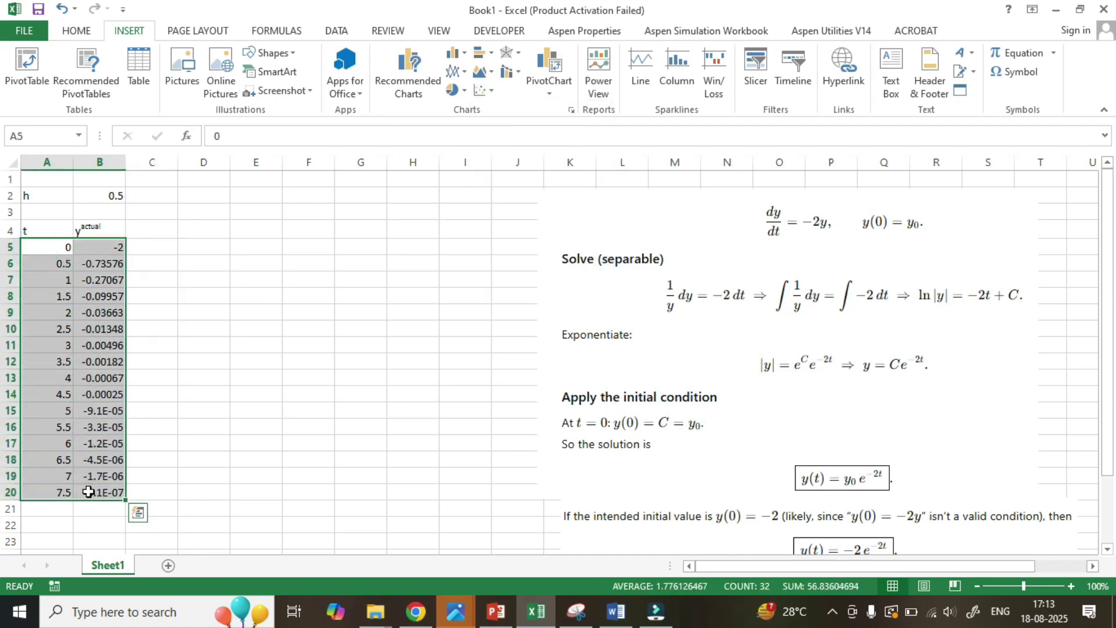
pyautogui.click(491, 91)
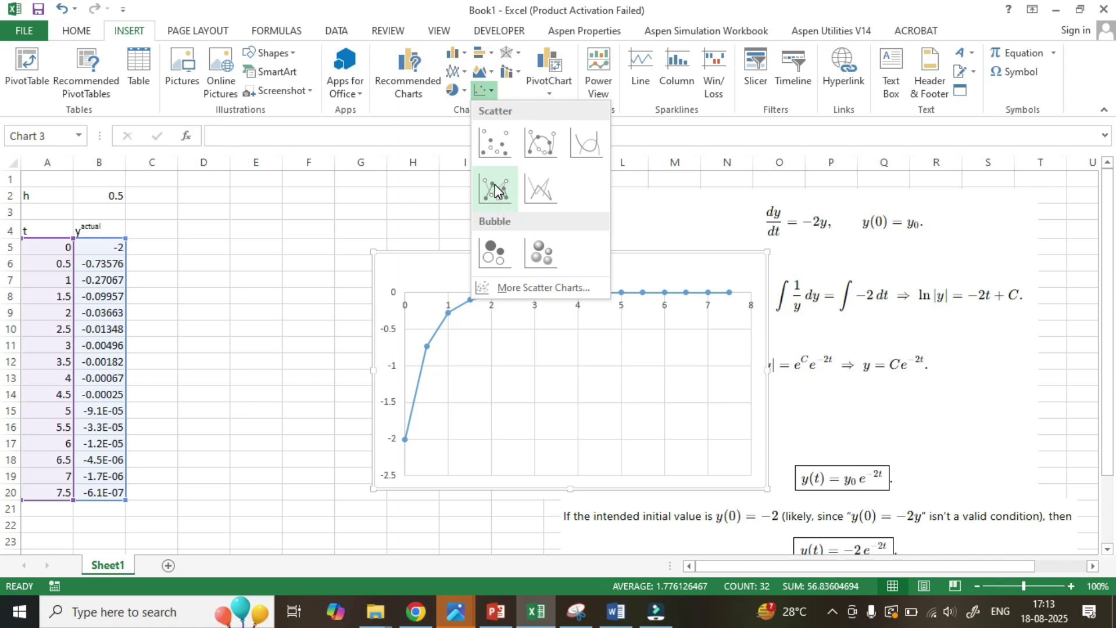
pyautogui.click(536, 152)
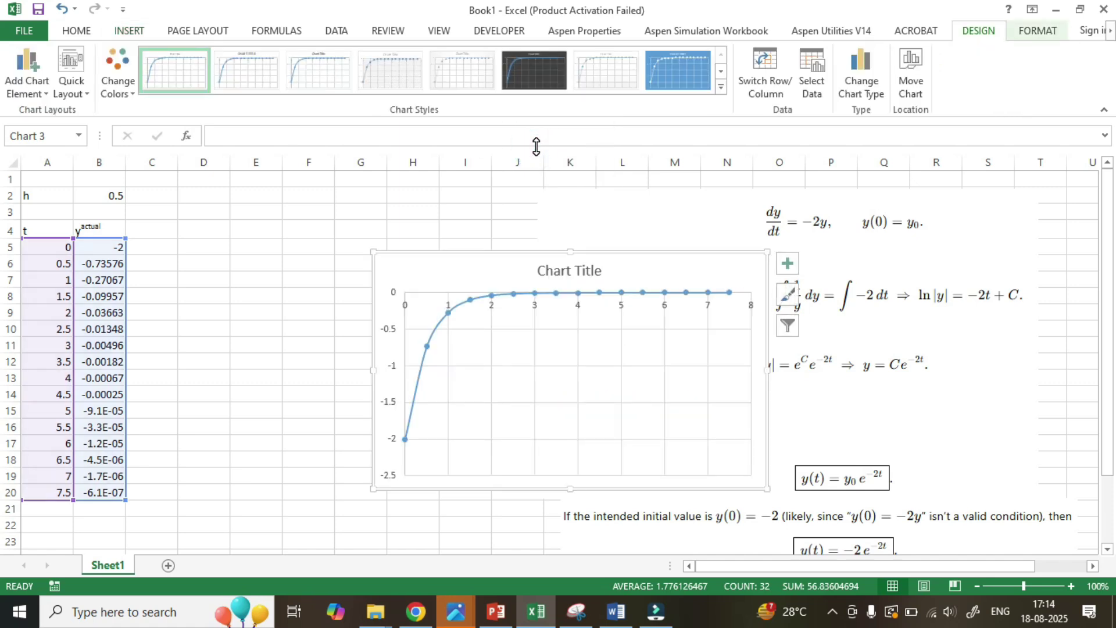
# - Name the chart's data series "Actual Values" and move the chart away from the data columns, over the derivation picture
pyautogui.rightClick(556, 294)
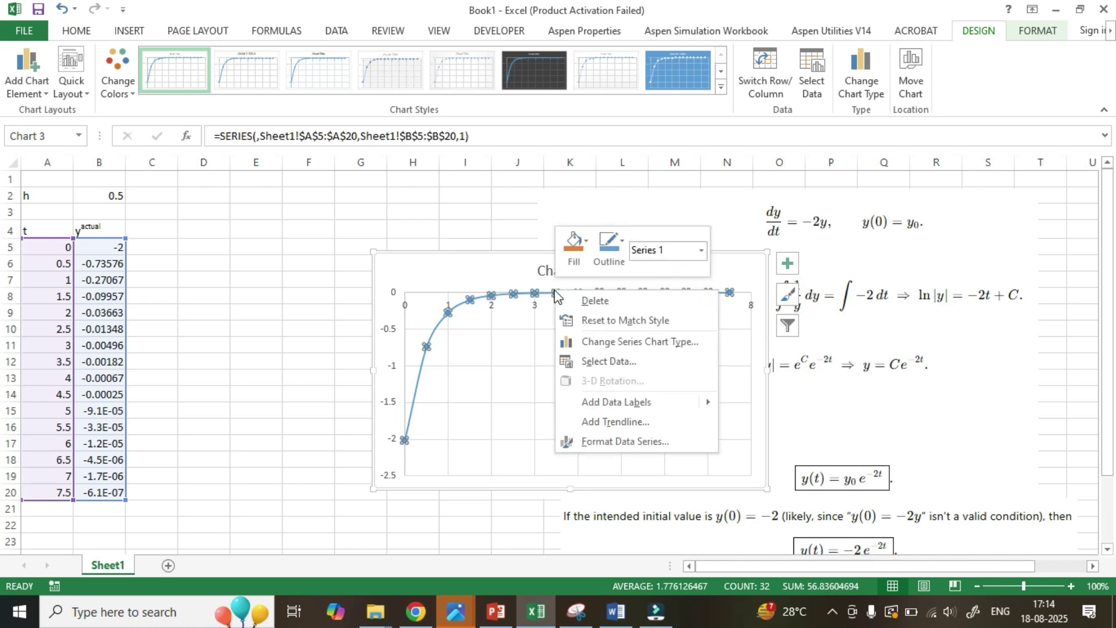
pyautogui.click(618, 361)
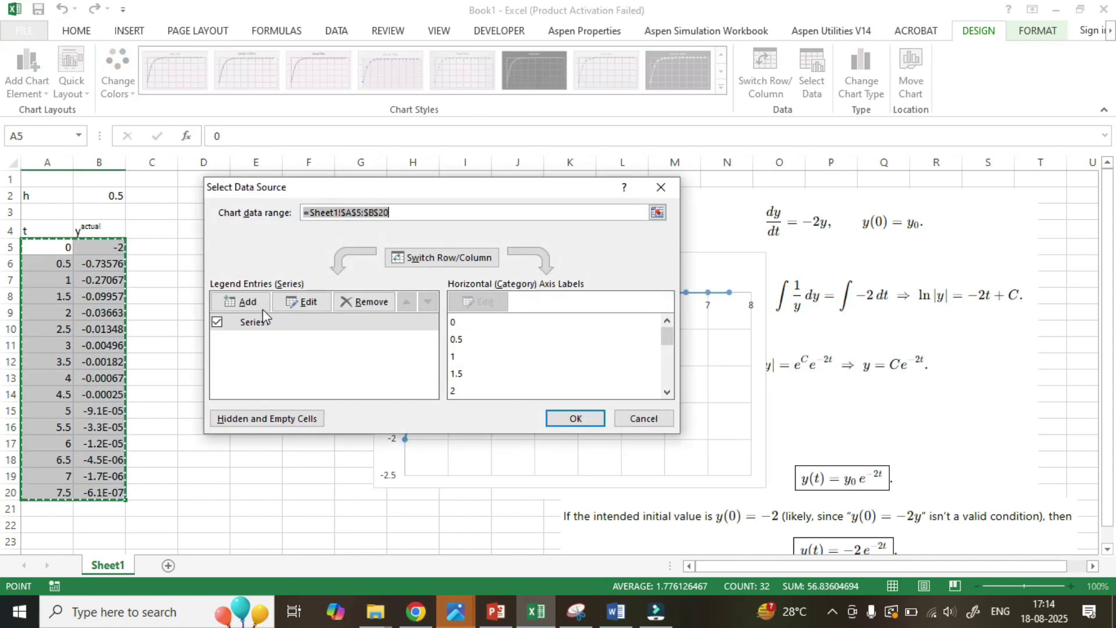
pyautogui.click(299, 302)
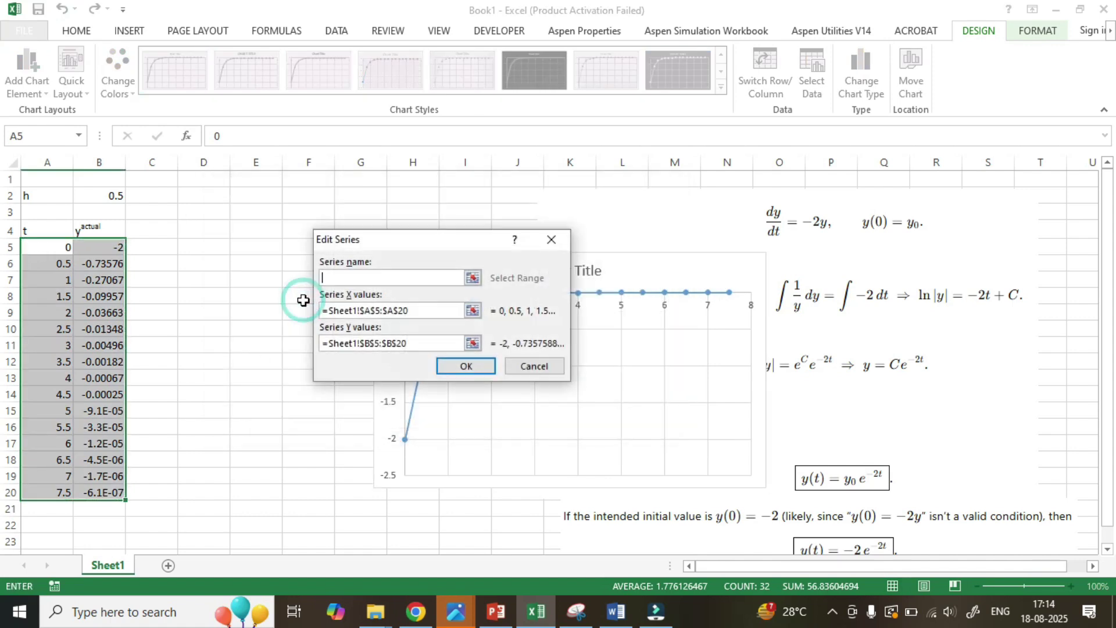
pyautogui.click(361, 278)
pyautogui.write('Actual Values')
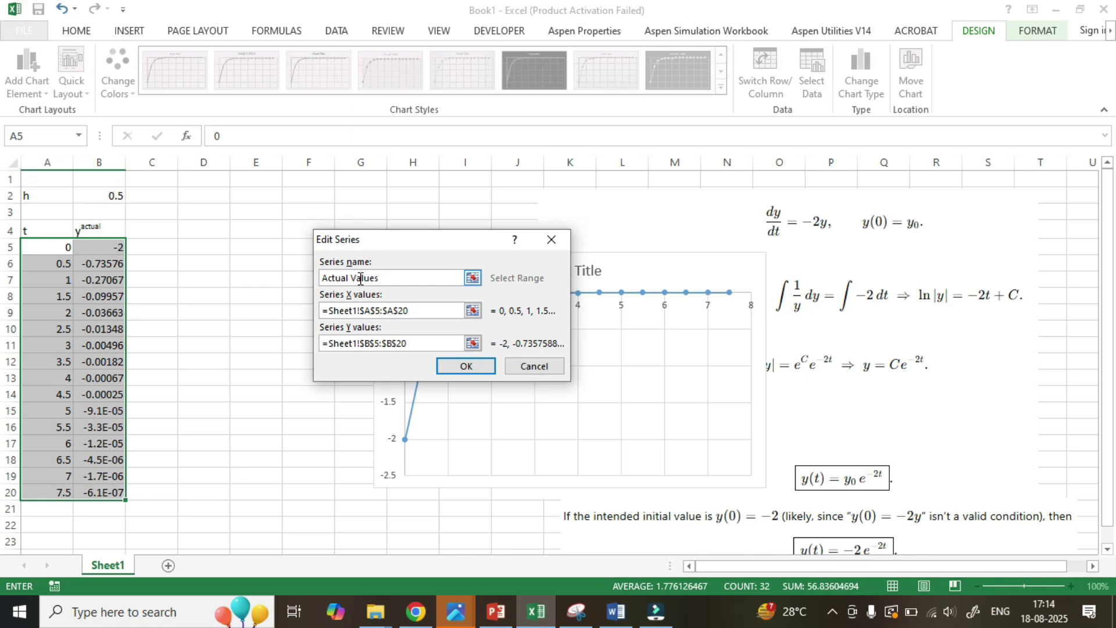
pyautogui.press('Return')
pyautogui.click(576, 419)
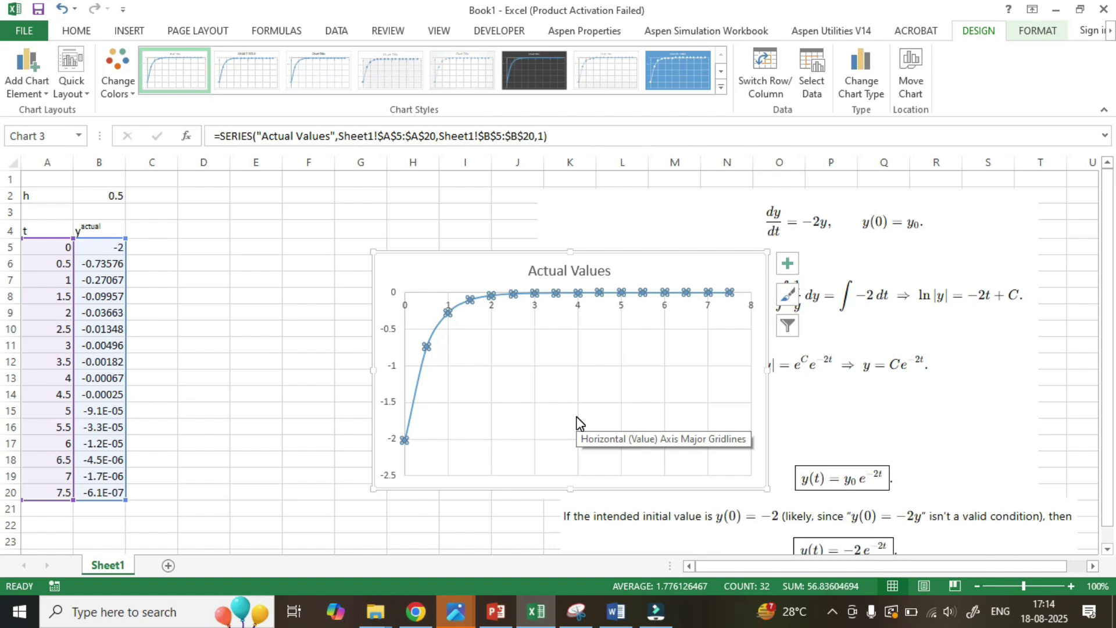
pyautogui.moveTo(503, 262)
pyautogui.mouseDown()
pyautogui.moveTo(439, 267)
pyautogui.moveTo(406, 303)
pyautogui.moveTo(449, 327)
pyautogui.moveTo(503, 323)
pyautogui.moveTo(545, 294)
pyautogui.moveTo(744, 249)
pyautogui.mouseUp()
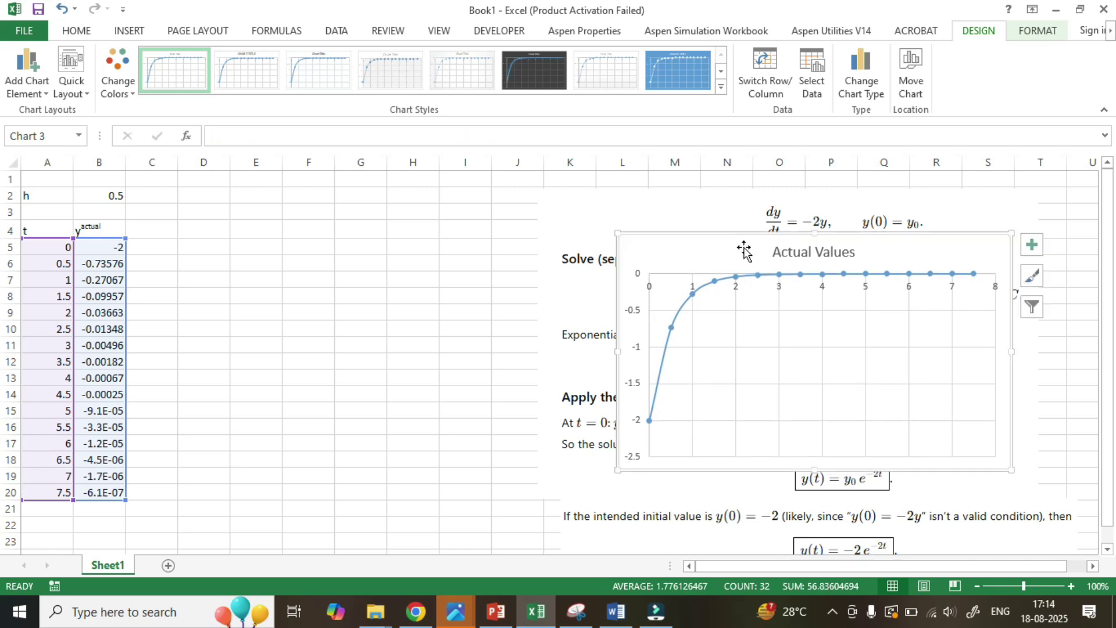
# - Switch to PowerPoint, present the Euler method slide, and annotate its graph with f(x), x and an arrow pointing to the solution curve
pyautogui.click(494, 614)
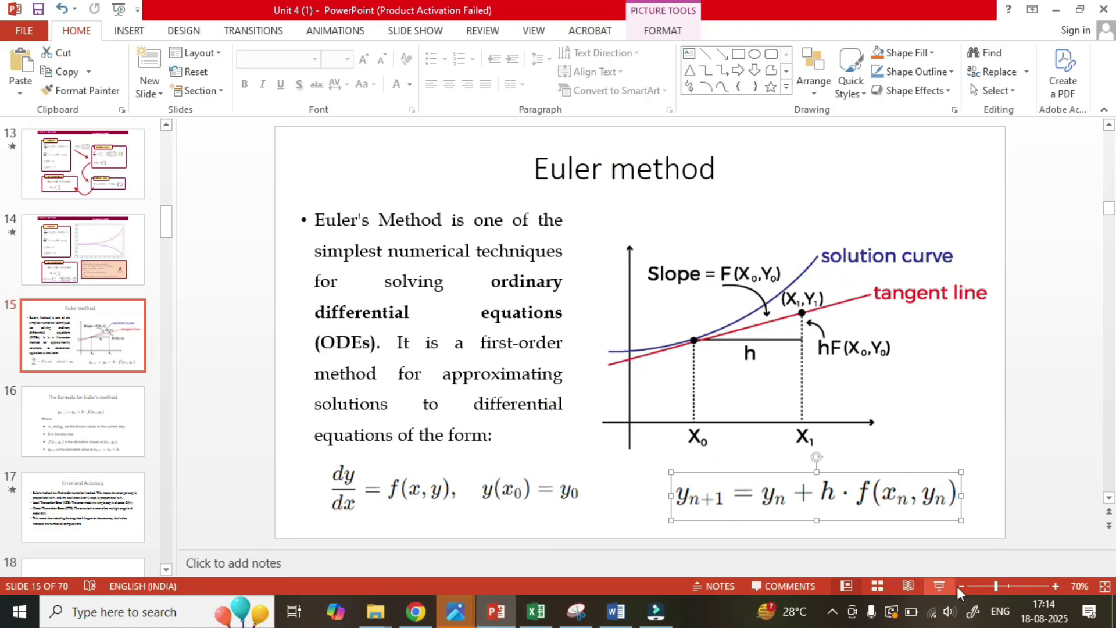
pyautogui.click(943, 587)
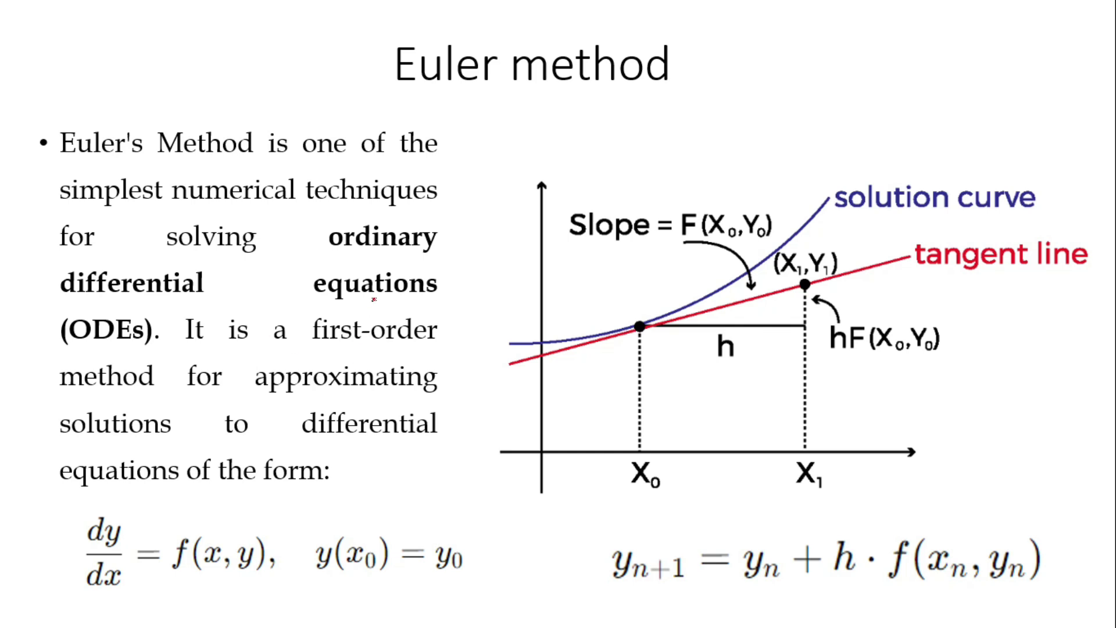
pyautogui.moveTo(500, 278)
pyautogui.mouseDown()
pyautogui.moveTo(488, 301)
pyautogui.moveTo(510, 291)
pyautogui.mouseUp()
pyautogui.moveTo(521, 273); pyautogui.dragTo(523, 287)
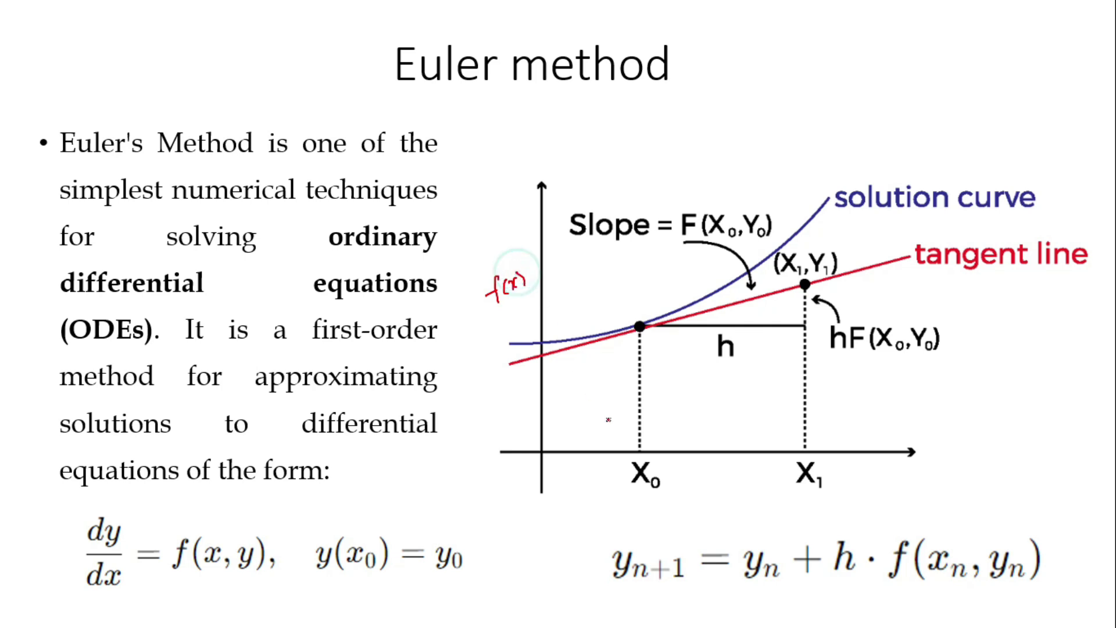
pyautogui.moveTo(713, 474); pyautogui.dragTo(725, 486)
pyautogui.moveTo(724, 473); pyautogui.dragTo(714, 486)
pyautogui.moveTo(574, 311); pyautogui.dragTo(571, 341)
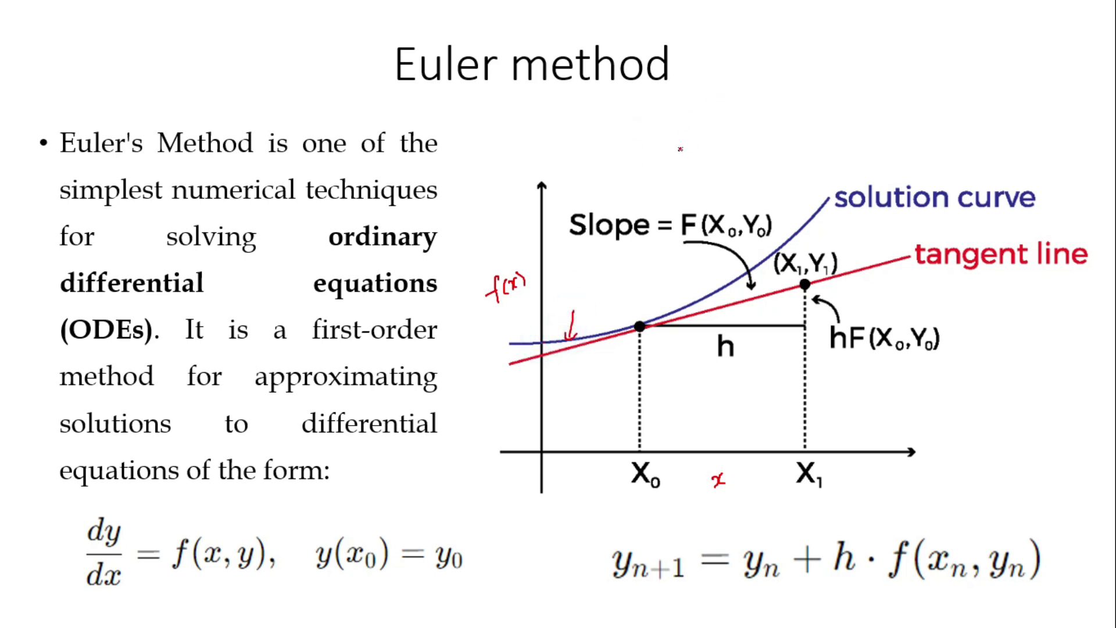
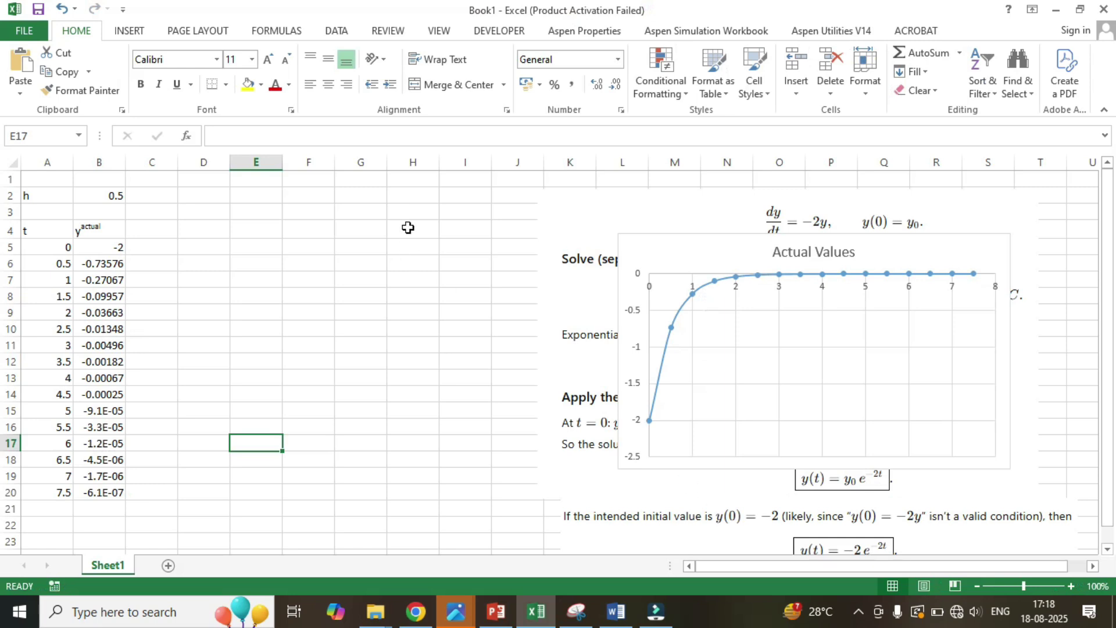
# - Paste the copied Euler formula picture into the Excel sheet and place it beside the headers, above the chart's plot area
pyautogui.hotkey('ctrl', 'v')
pyautogui.moveTo(522, 251); pyautogui.dragTo(520, 230)
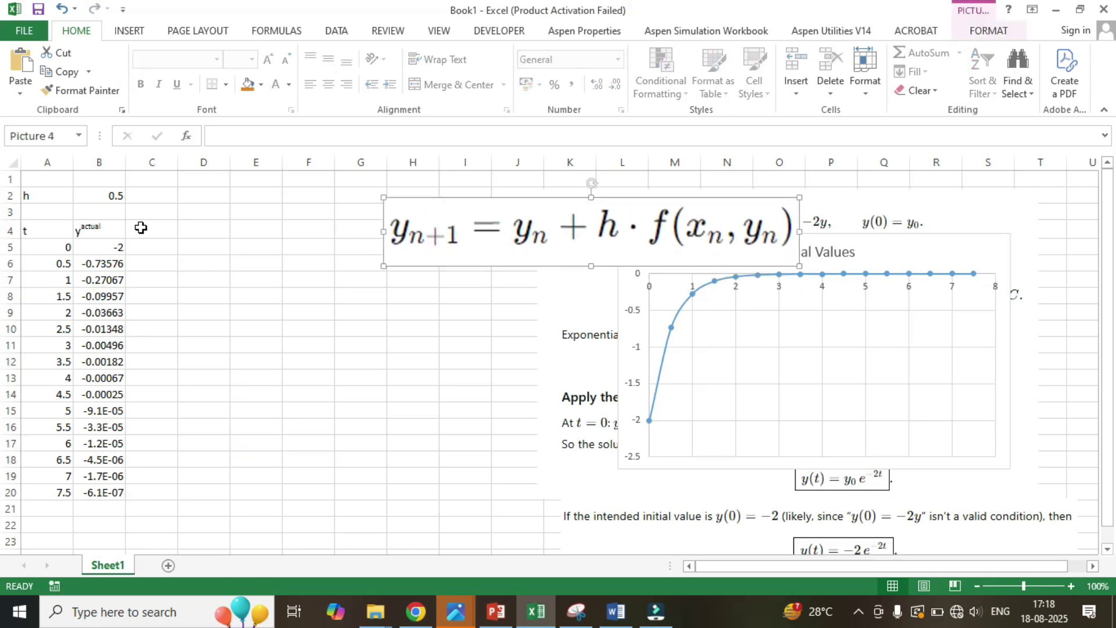
# - Enter the header text yE for the Euler values in cell C4
pyautogui.click(144, 229)
pyautogui.write('y')
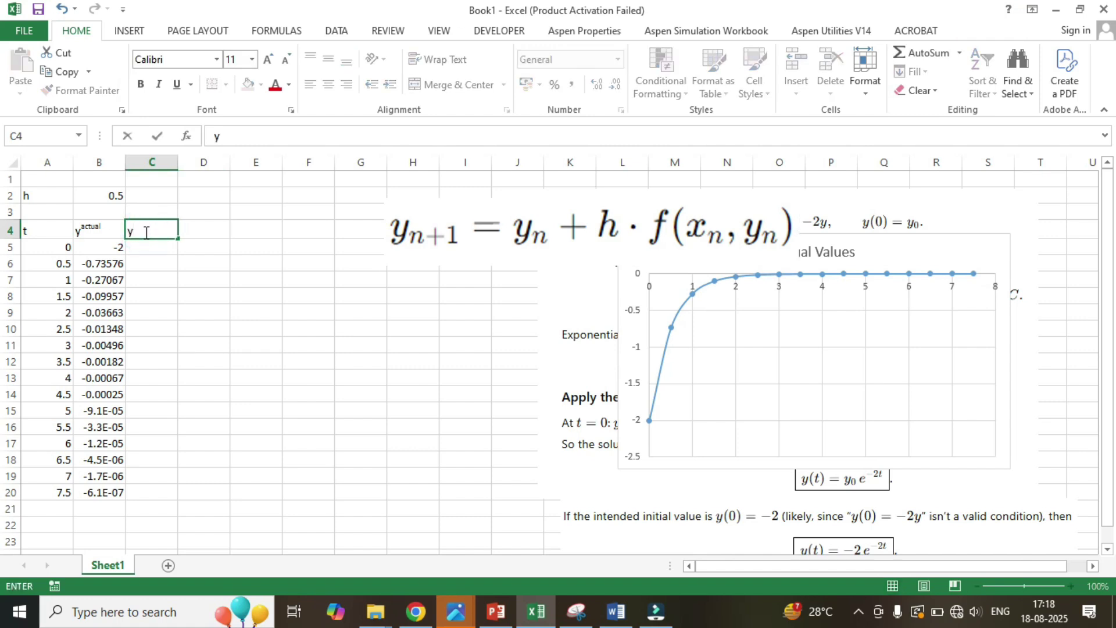
pyautogui.write('N')
pyautogui.press('BackSpace')
pyautogui.write('E')
pyautogui.hotkey('ctrl', 'Return')
# - Format the E in the cell C4 header as superscript
pyautogui.hotkey('shift', 'Left')
pyautogui.doubleClick(145, 232)
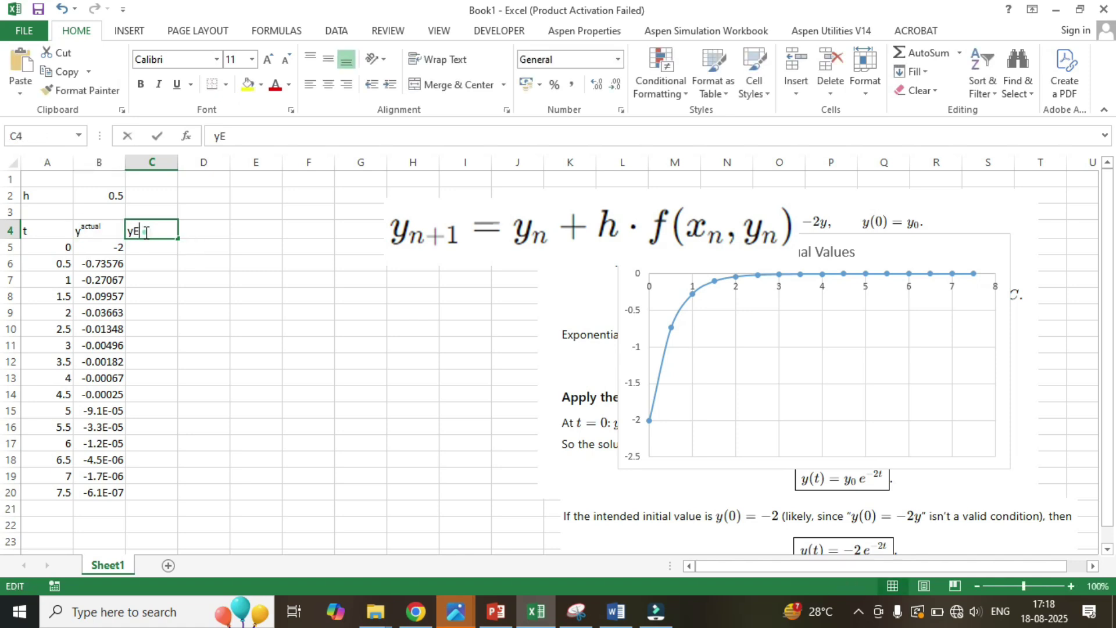
pyautogui.moveTo(146, 231); pyautogui.dragTo(134, 230)
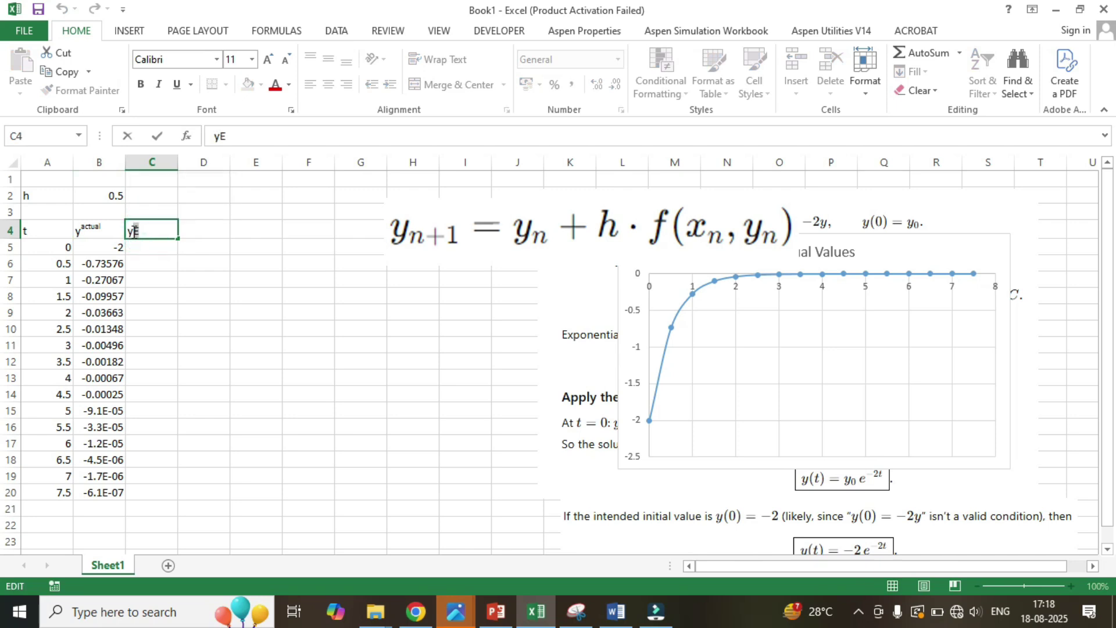
pyautogui.rightClick(134, 231)
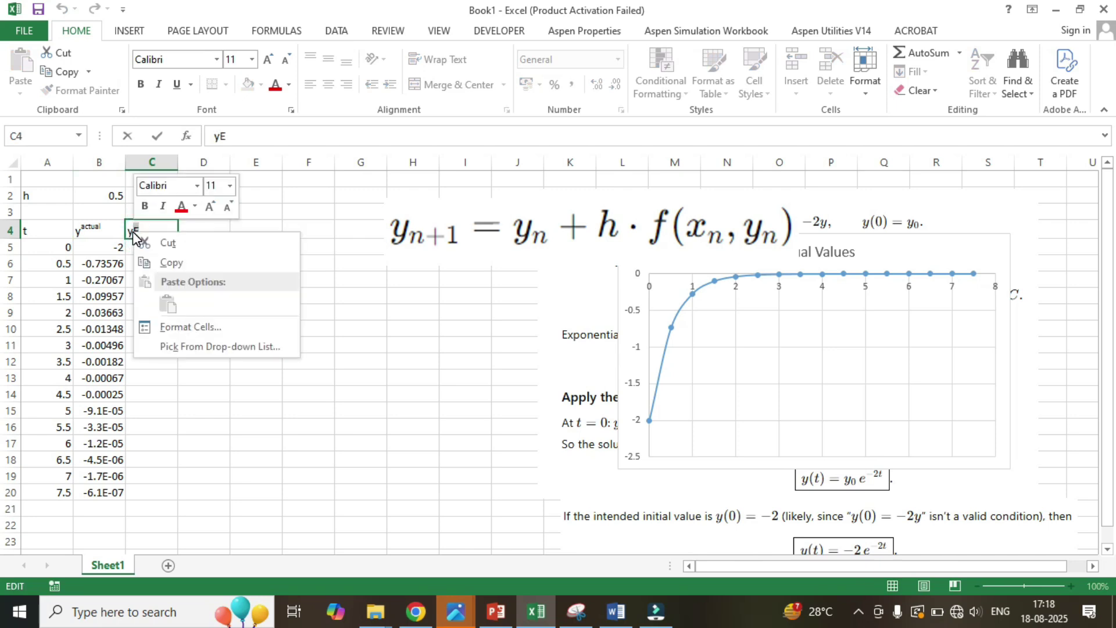
pyautogui.click(200, 329)
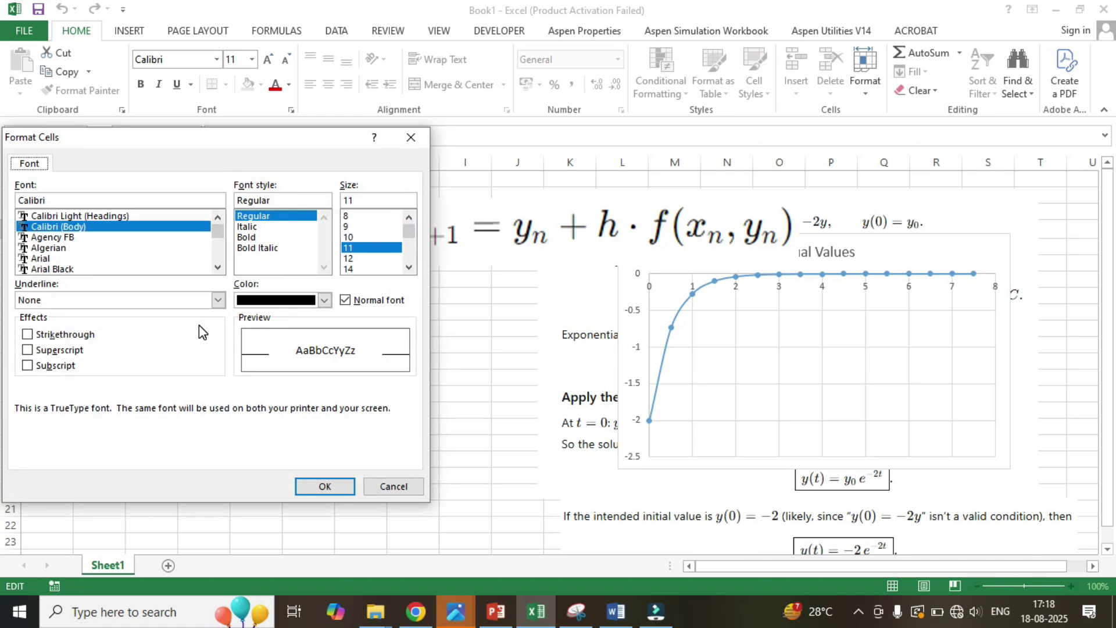
pyautogui.click(54, 351)
pyautogui.click(310, 485)
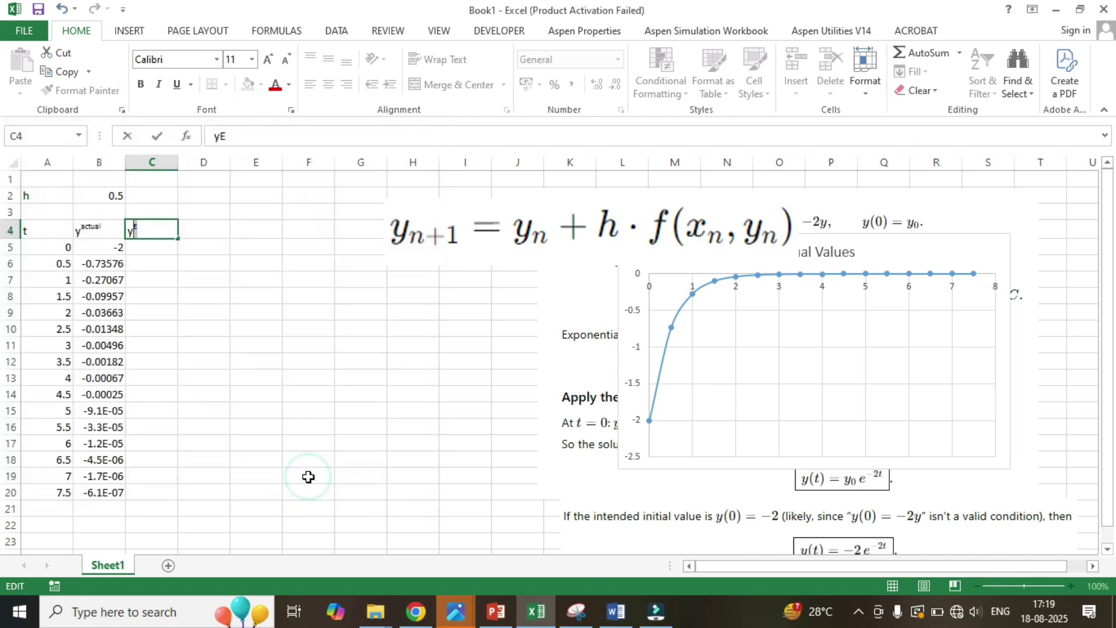
# - Enter the initial value -2 for the Euler column in cell C5
pyautogui.click(150, 249)
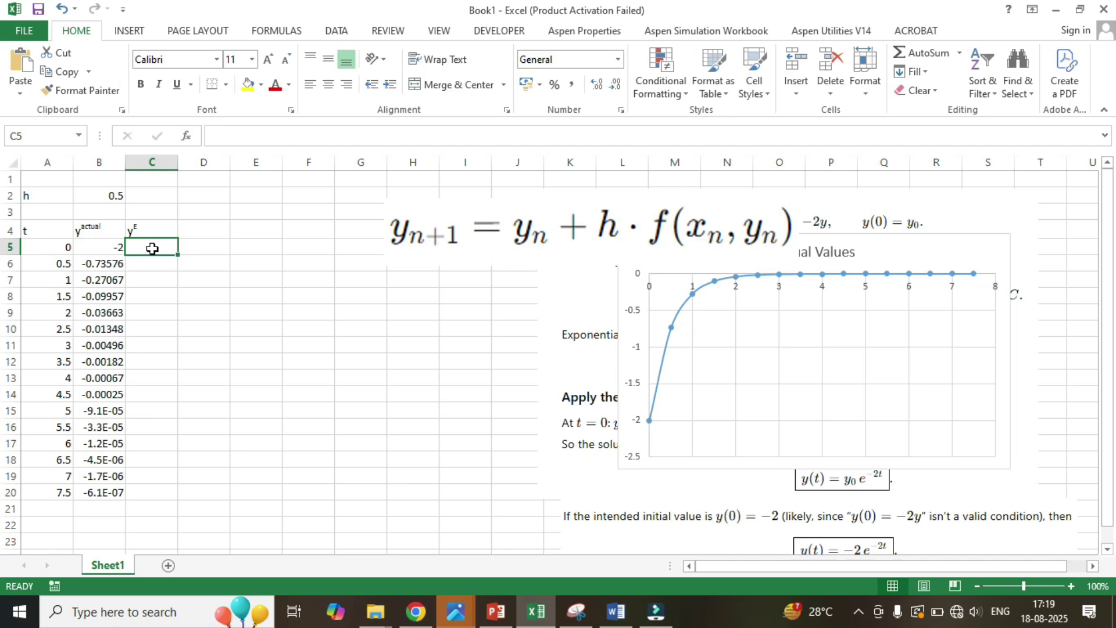
pyautogui.write('-')
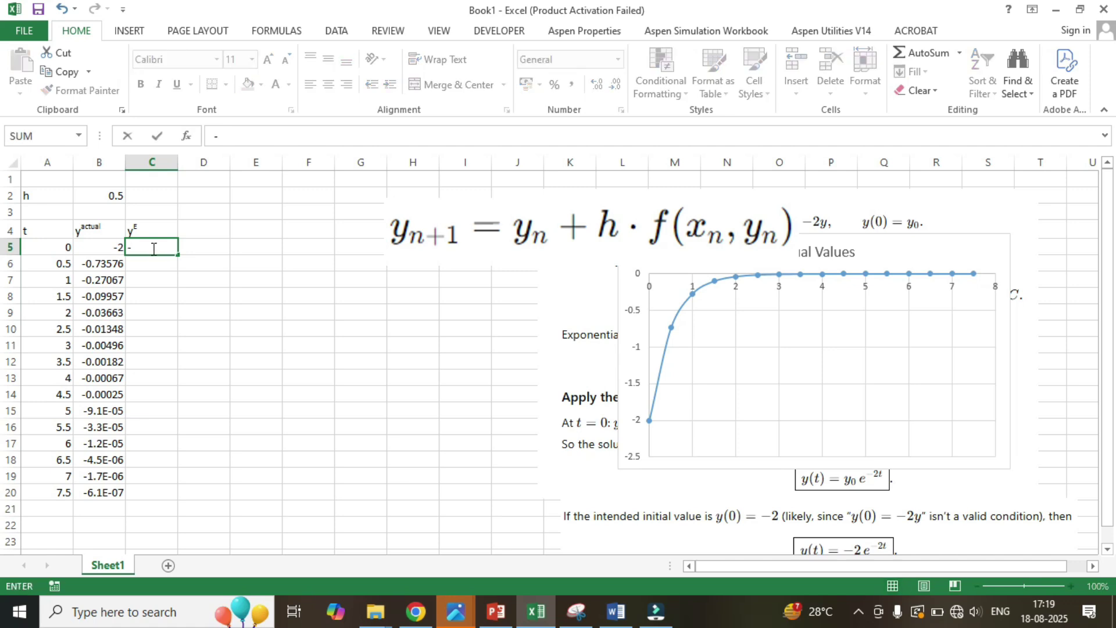
pyautogui.write('2')
pyautogui.press('Return')
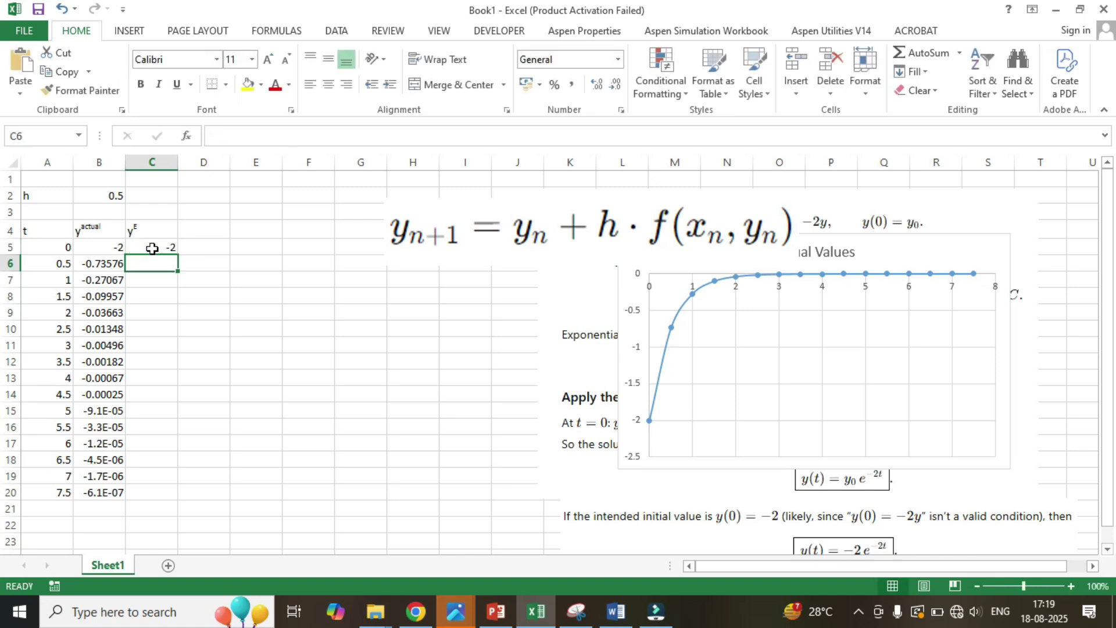
# - Enter the first part of the Euler formula in cell C6 as =C5+$B$2, with an absolute reference to the step size
pyautogui.write('=')
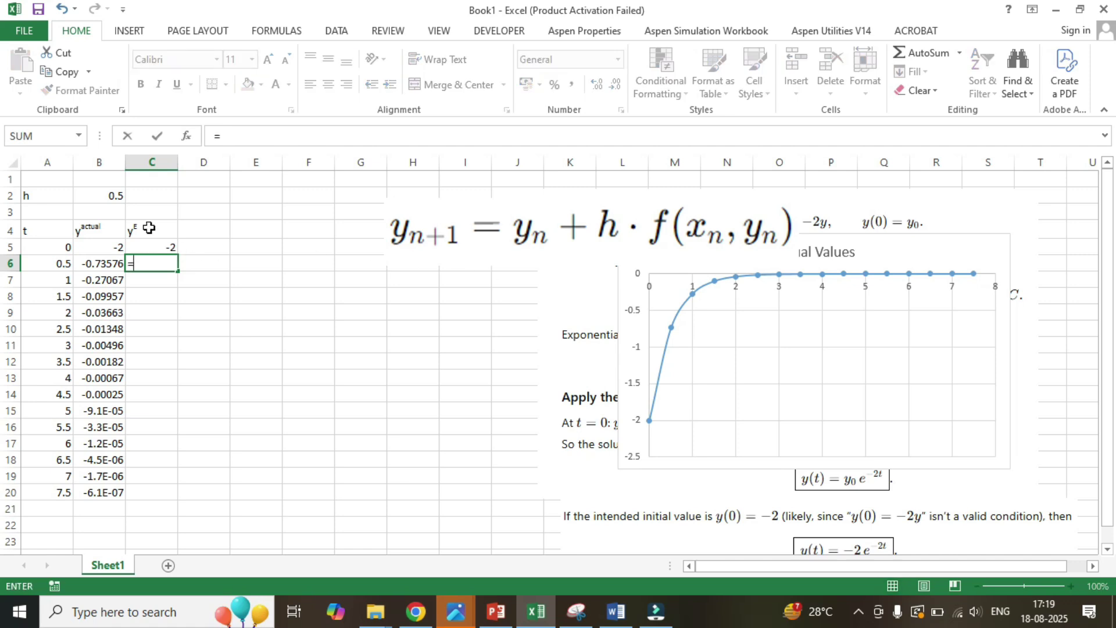
pyautogui.click(156, 248)
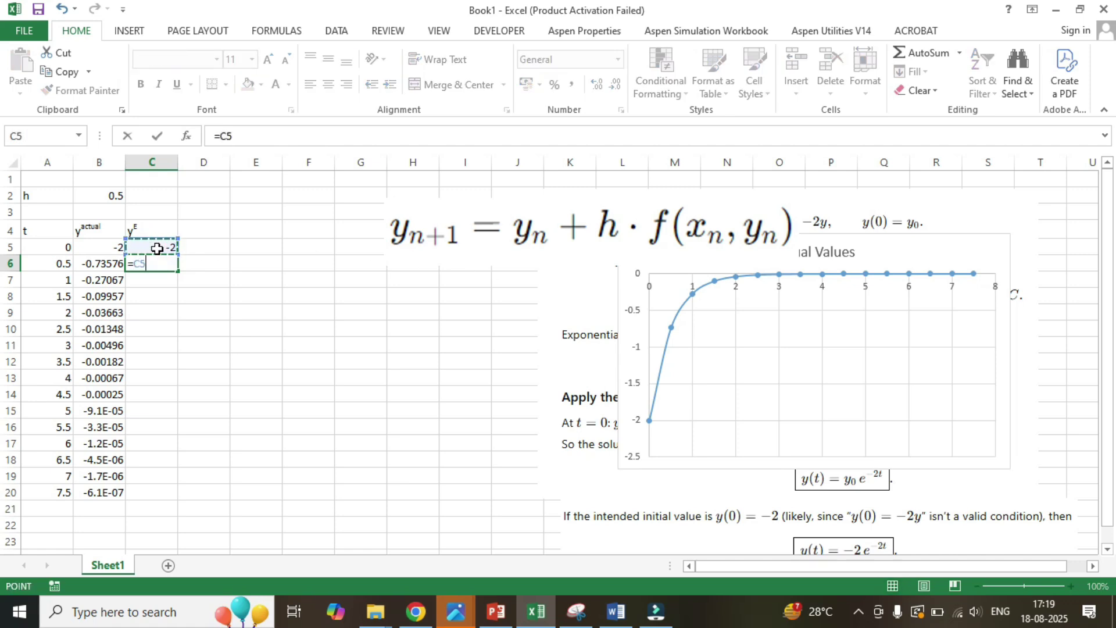
pyautogui.write('+')
pyautogui.click(105, 195)
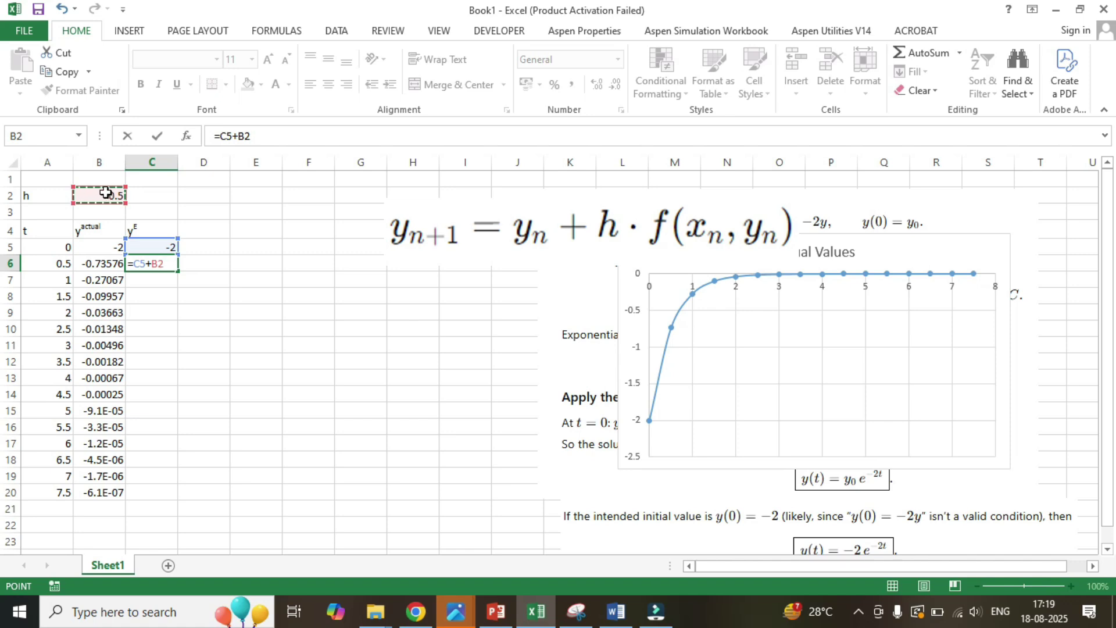
pyautogui.click(242, 136)
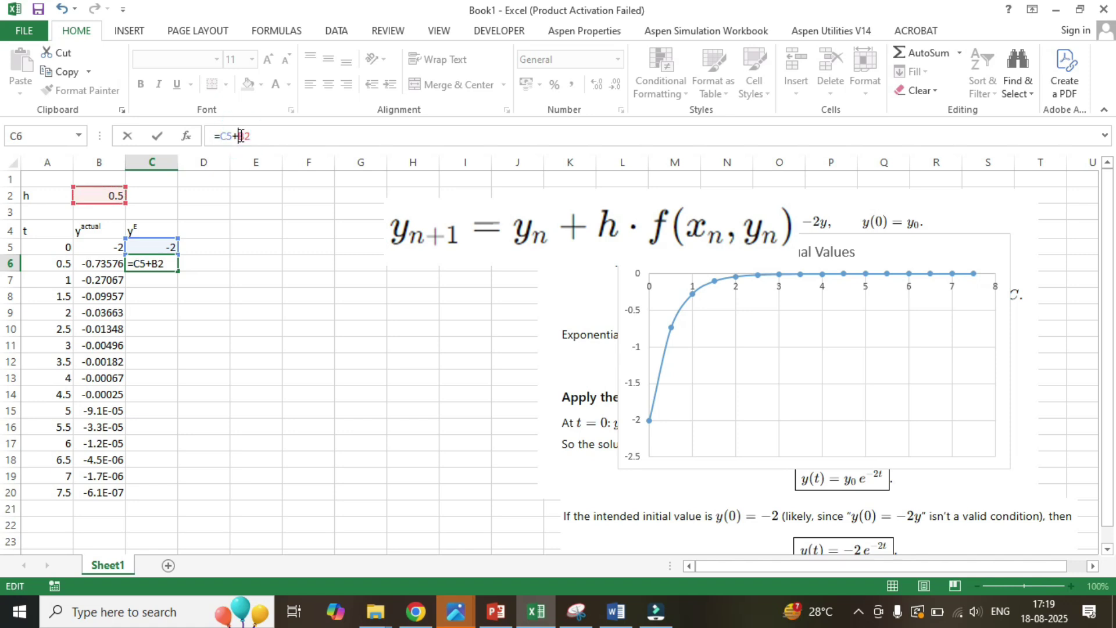
pyautogui.write('$')
pyautogui.click(252, 136)
pyautogui.write('$')
pyautogui.click(274, 134)
pyautogui.write('*')
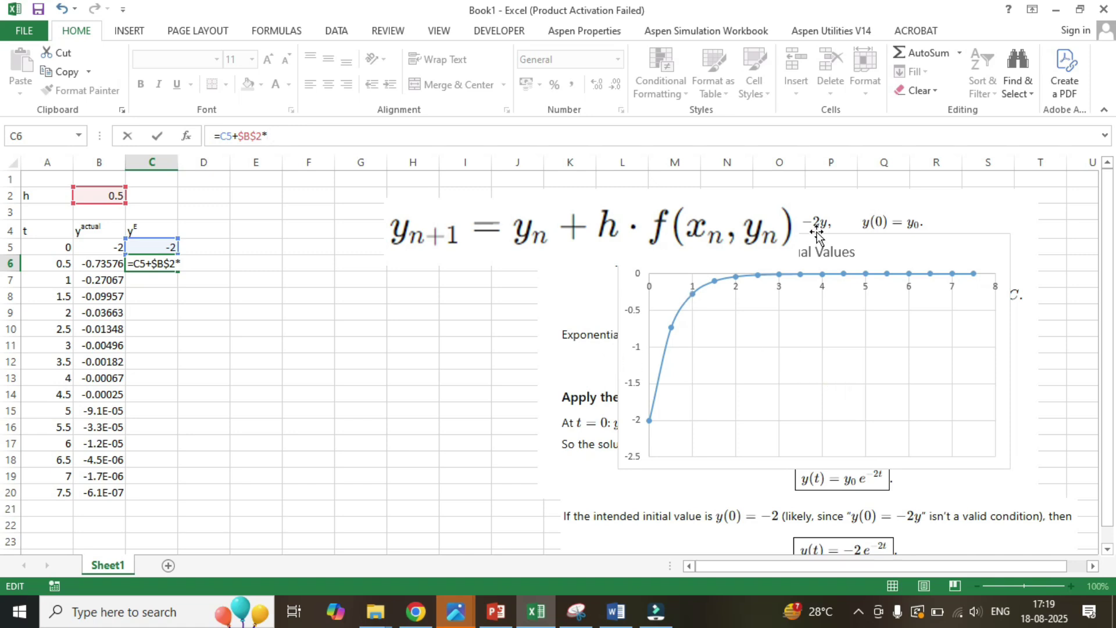
pyautogui.press('Return')
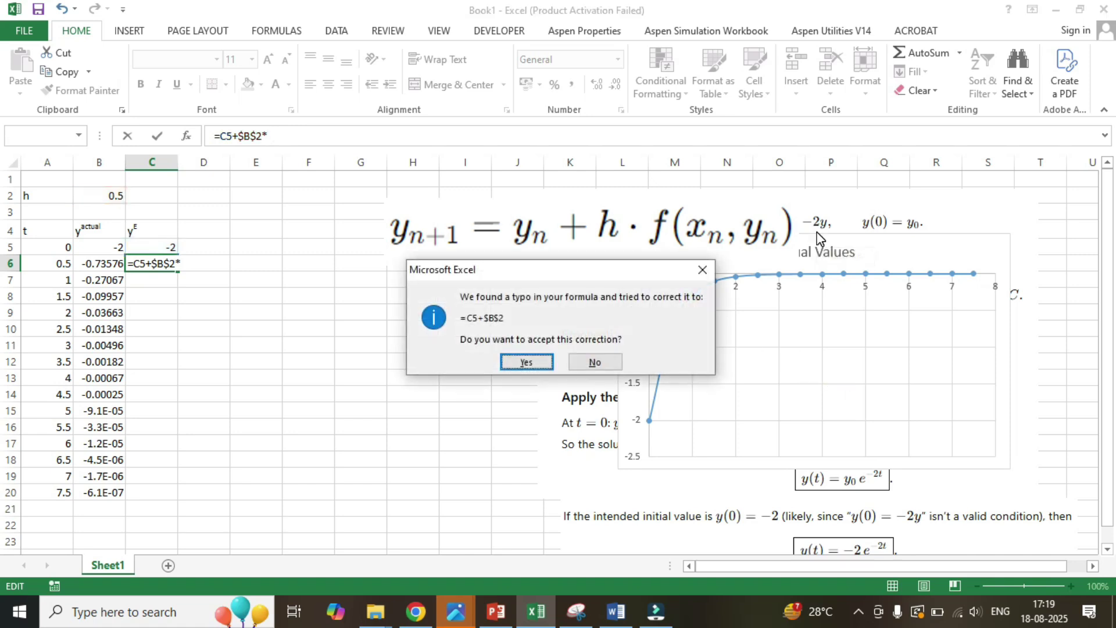
pyautogui.click(526, 362)
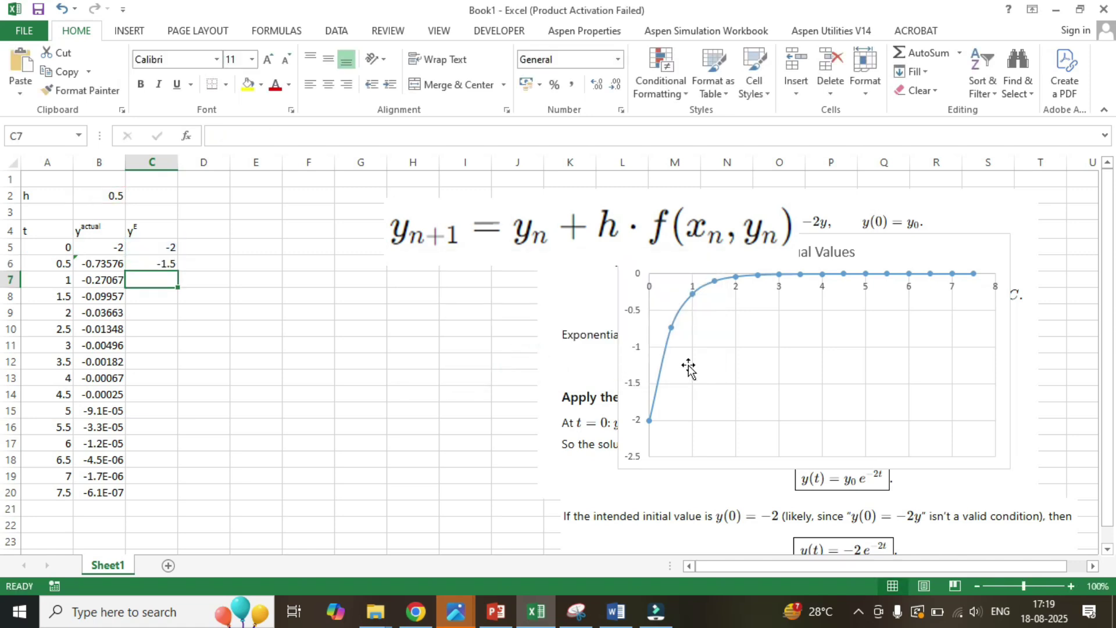
# - Move the Euler formula picture over columns F to L, and lower the chart and its title to uncover the differential equation
pyautogui.click(771, 337)
pyautogui.moveTo(796, 443); pyautogui.dragTo(795, 444)
pyautogui.moveTo(791, 246); pyautogui.dragTo(679, 277)
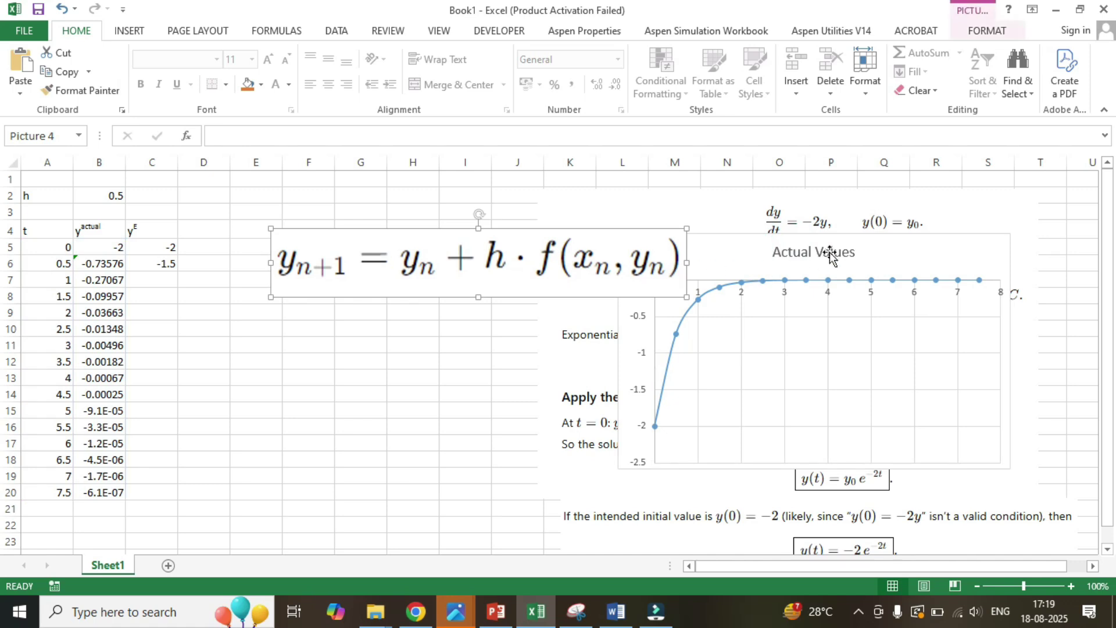
pyautogui.moveTo(832, 252); pyautogui.dragTo(854, 348)
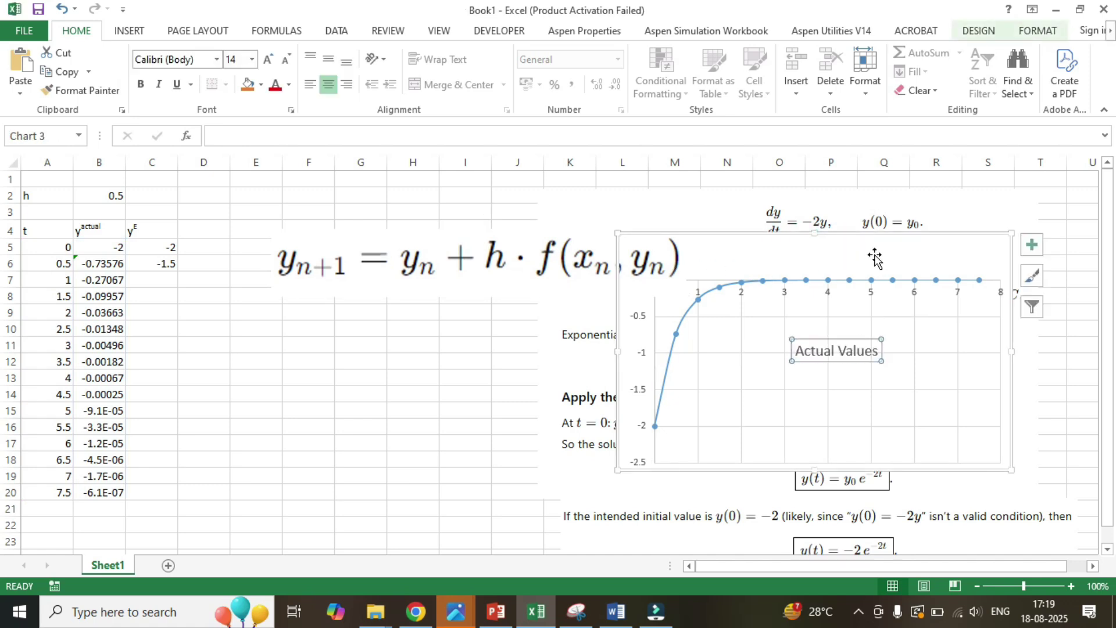
pyautogui.click(868, 239)
pyautogui.moveTo(868, 238); pyautogui.dragTo(881, 342)
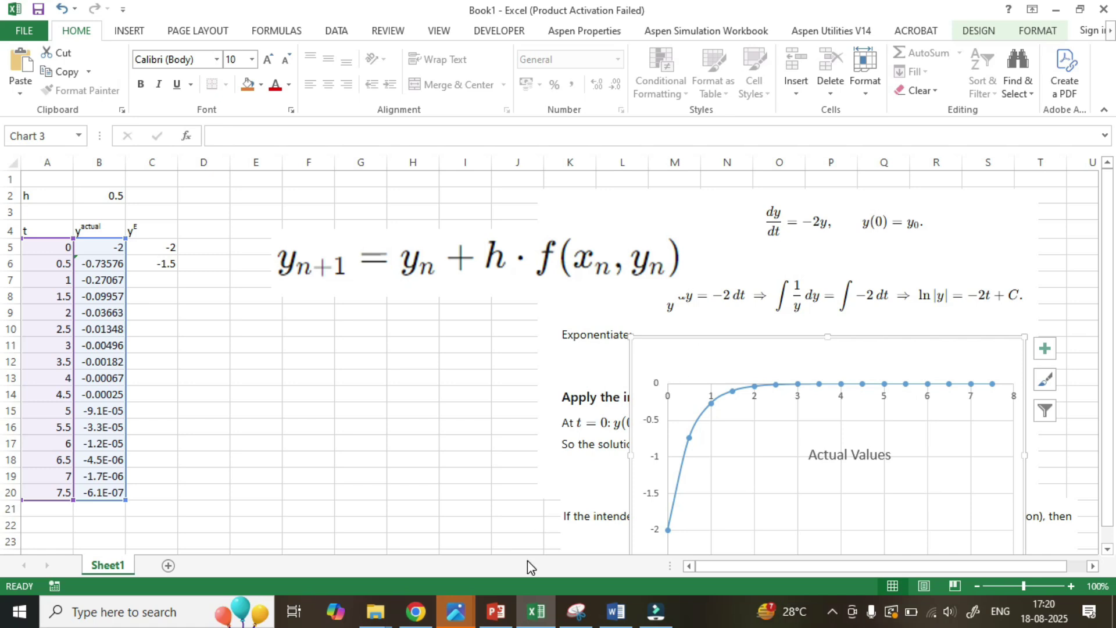
# - Check the ODE form on the PowerPoint Euler slide, return to Excel, and complete cell C6 as =C5+$B$2*(-2*C5)
pyautogui.click(496, 612)
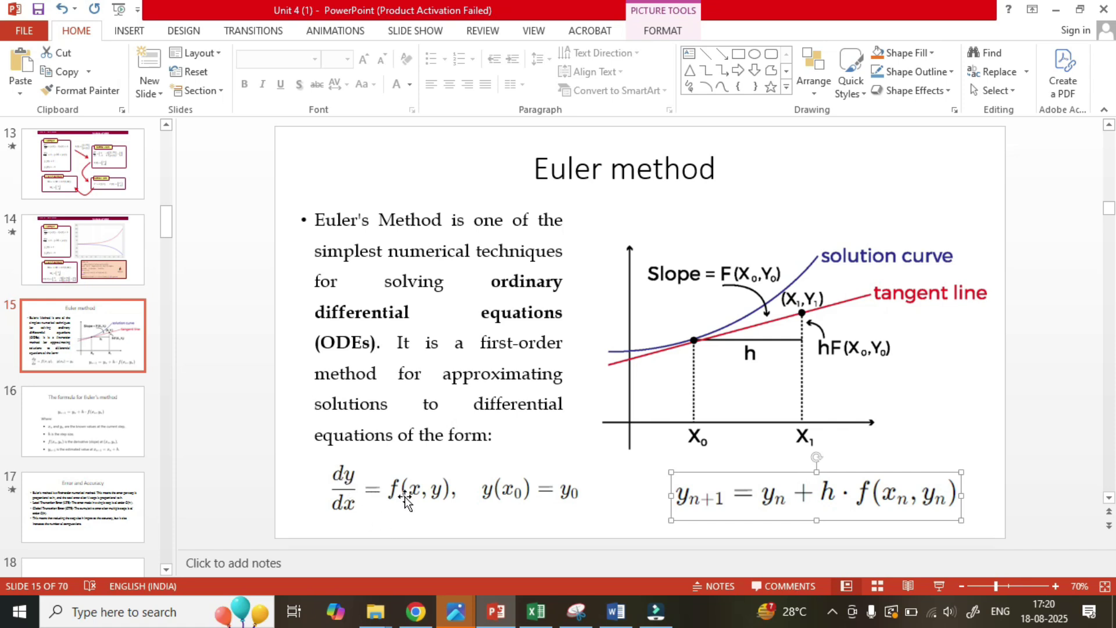
pyautogui.hotkey('alt', 'Tab')
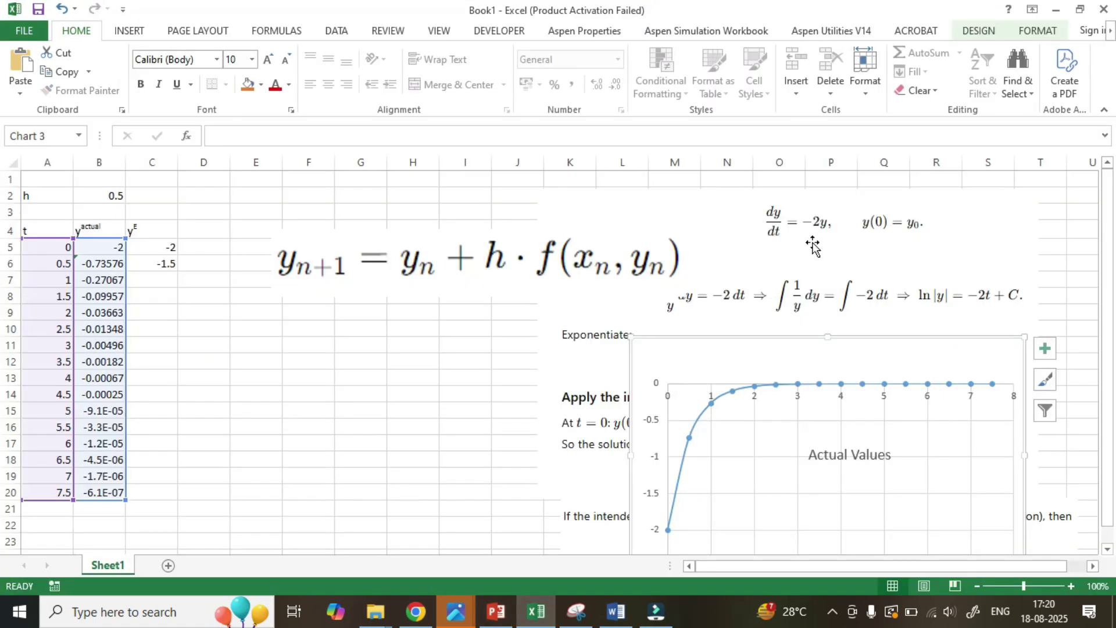
pyautogui.click(152, 263)
pyautogui.click(300, 135)
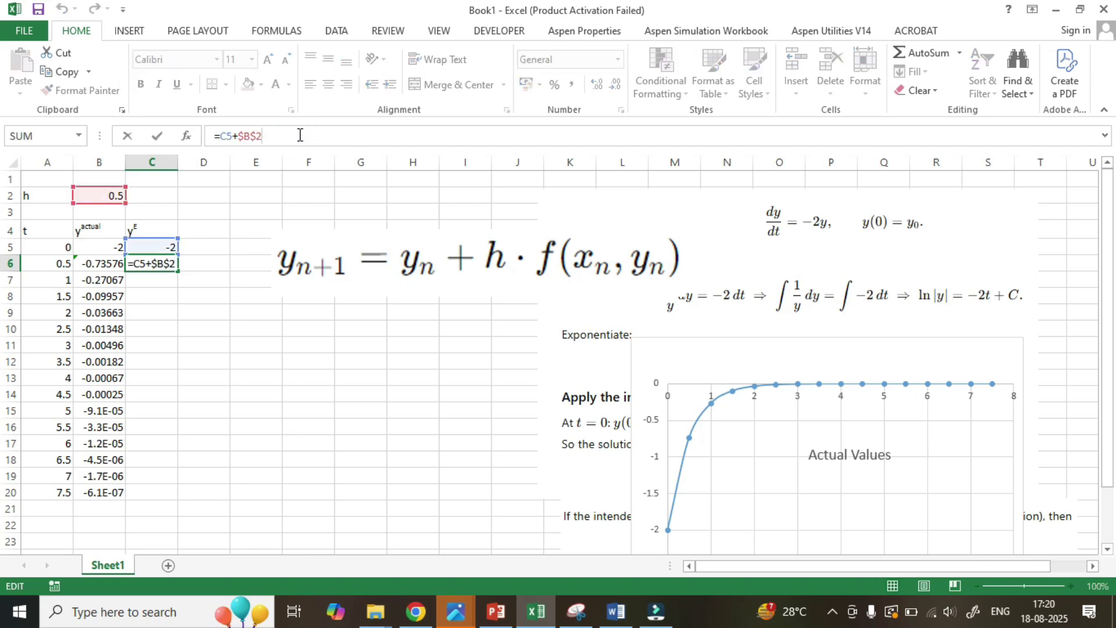
pyautogui.write('*')
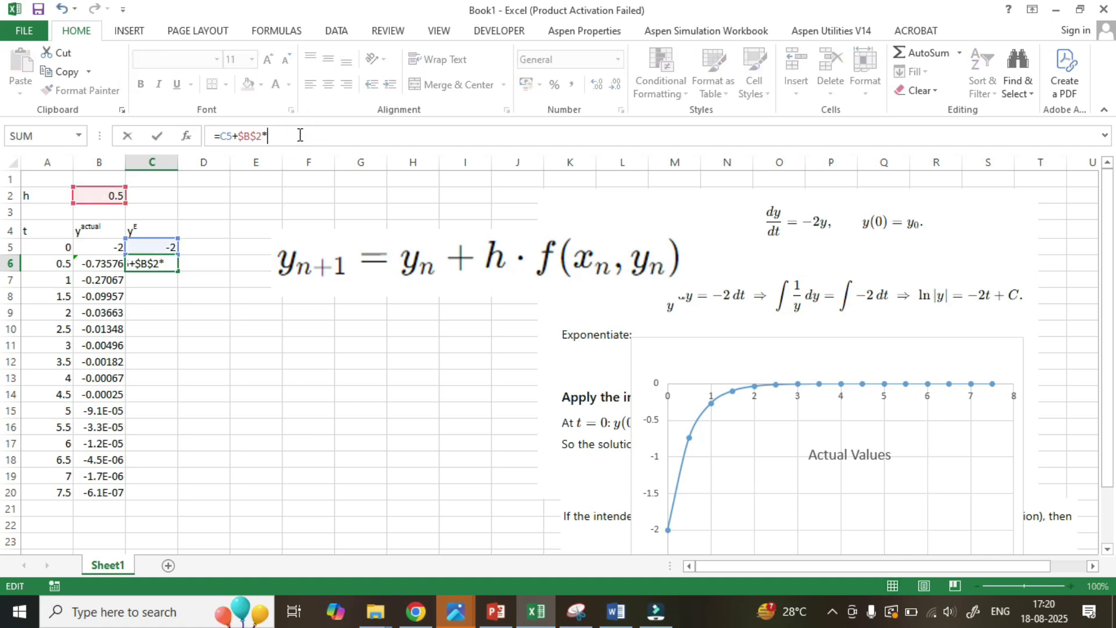
pyautogui.write('(-2*')
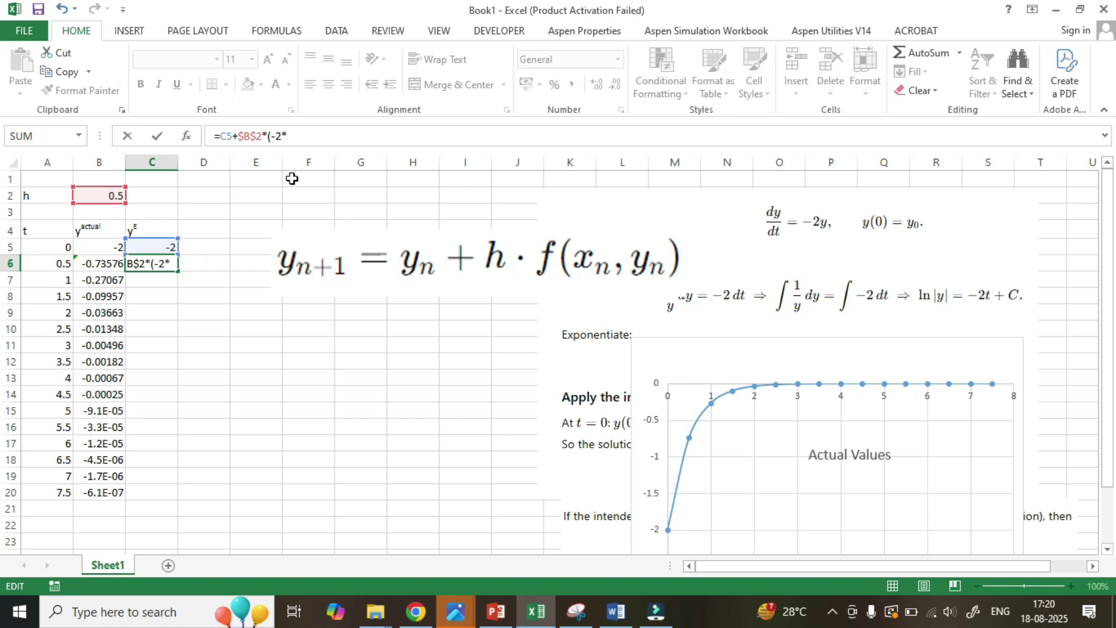
pyautogui.click(158, 247)
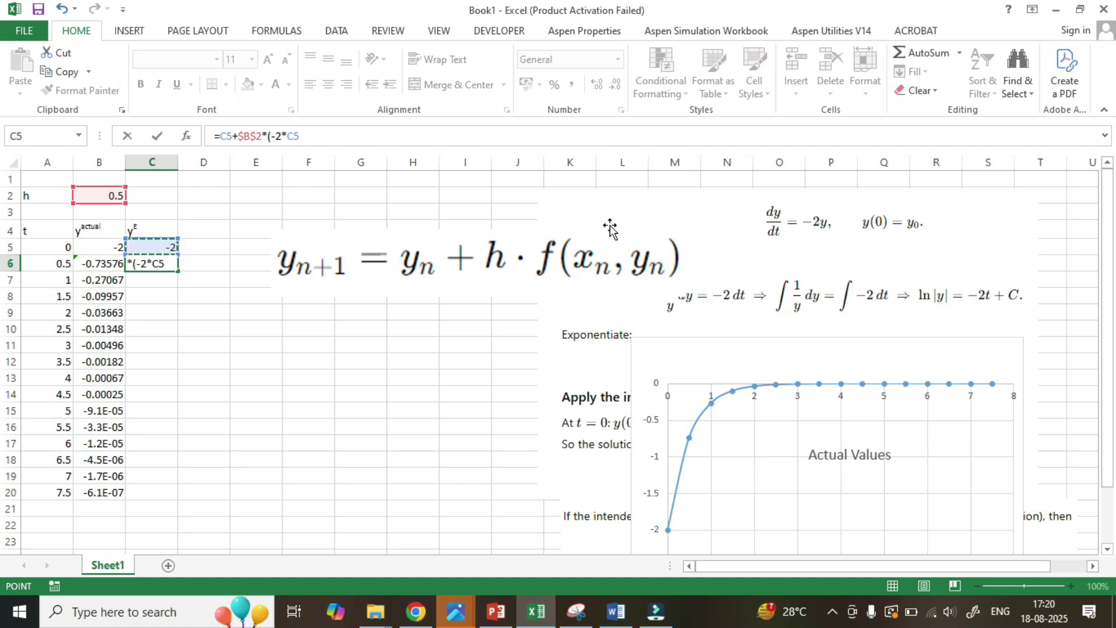
pyautogui.write(')')
pyautogui.press('Return')
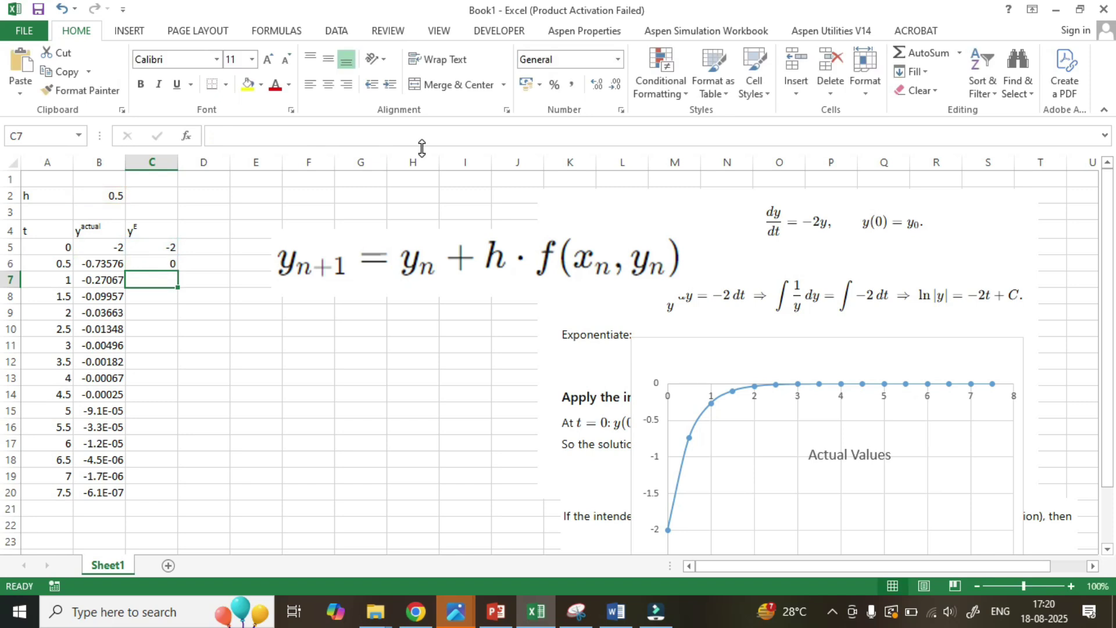
# - Examine the Euler formula in cell C6 and the starting value it references in C5
pyautogui.click(154, 263)
pyautogui.click(165, 246)
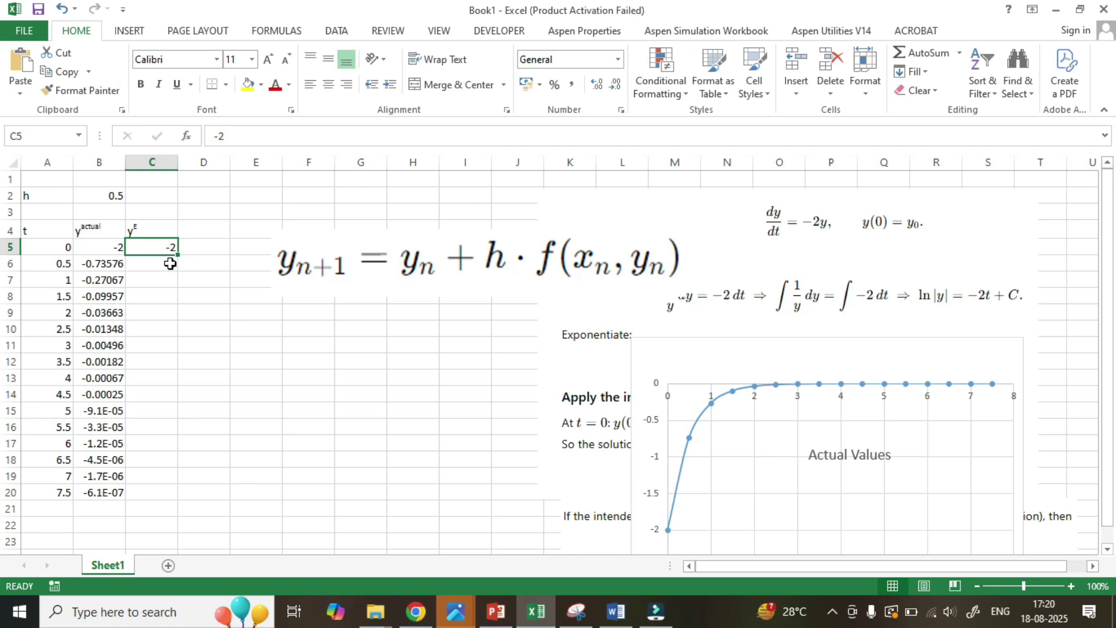
pyautogui.click(170, 263)
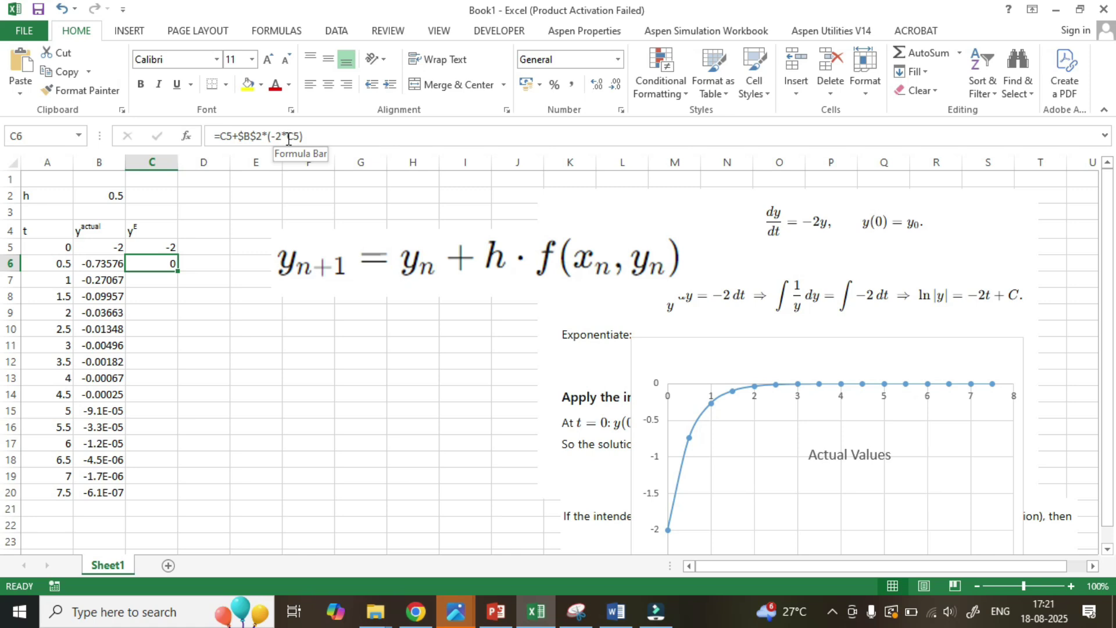
pyautogui.click(318, 138)
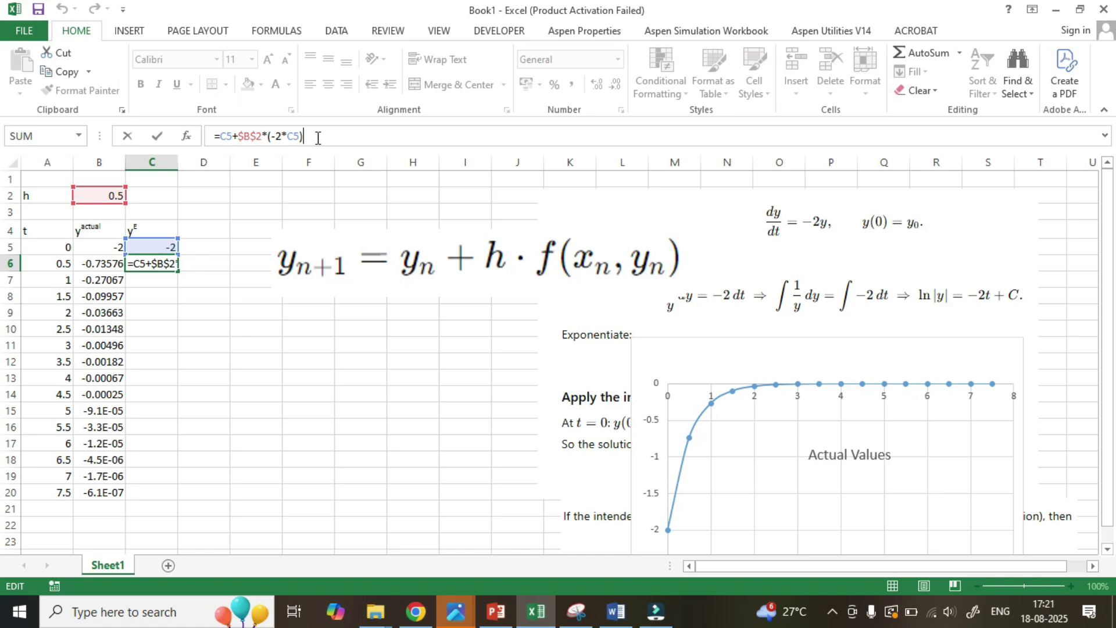
pyautogui.press('Return')
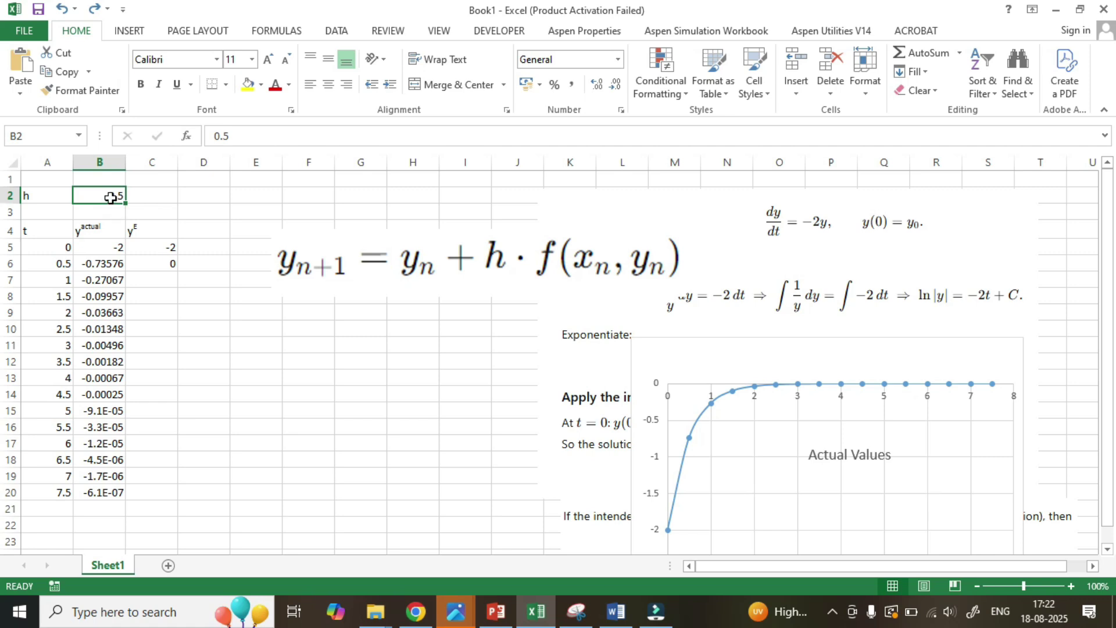
# - Set the step size h in cell B2 to 0.2 and fill the C6 Euler formula down to C20
pyautogui.click(110, 197)
pyautogui.write('0.2')
pyautogui.press('Return')
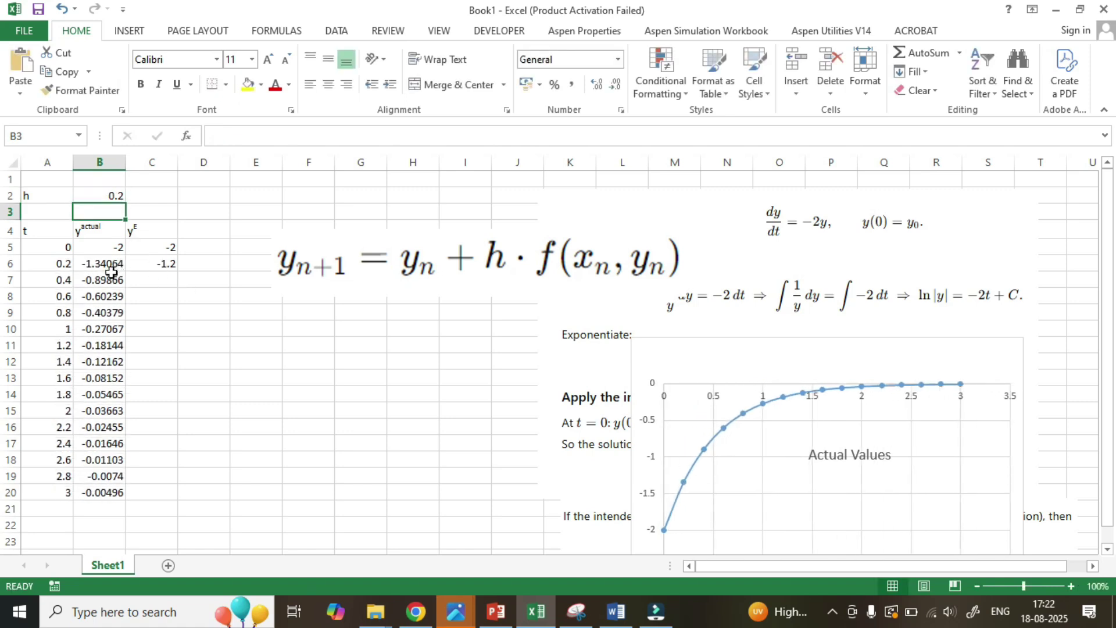
pyautogui.click(154, 265)
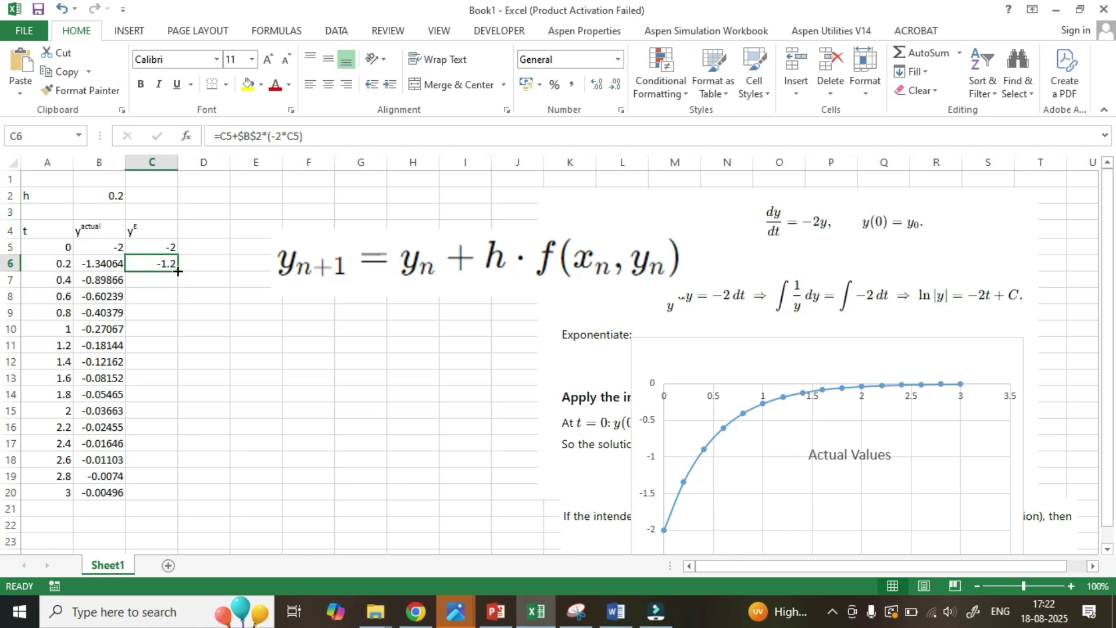
pyautogui.doubleClick(177, 271)
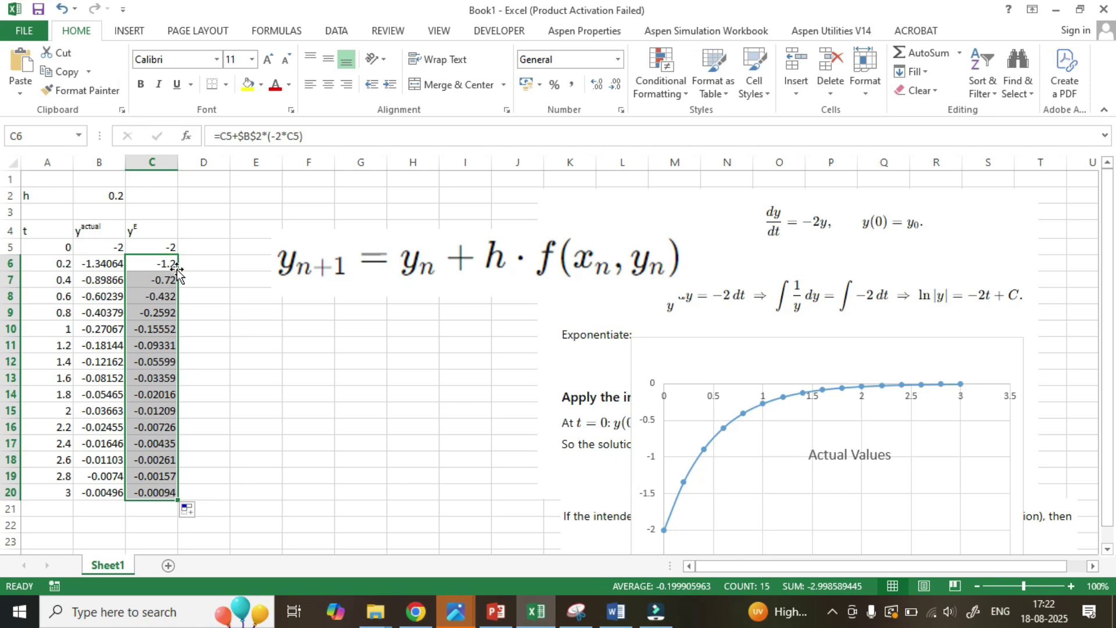
# - Move the chart up until it overlaps the end of the formula picture, and place its title above the plot area
pyautogui.moveTo(715, 351); pyautogui.dragTo(697, 290)
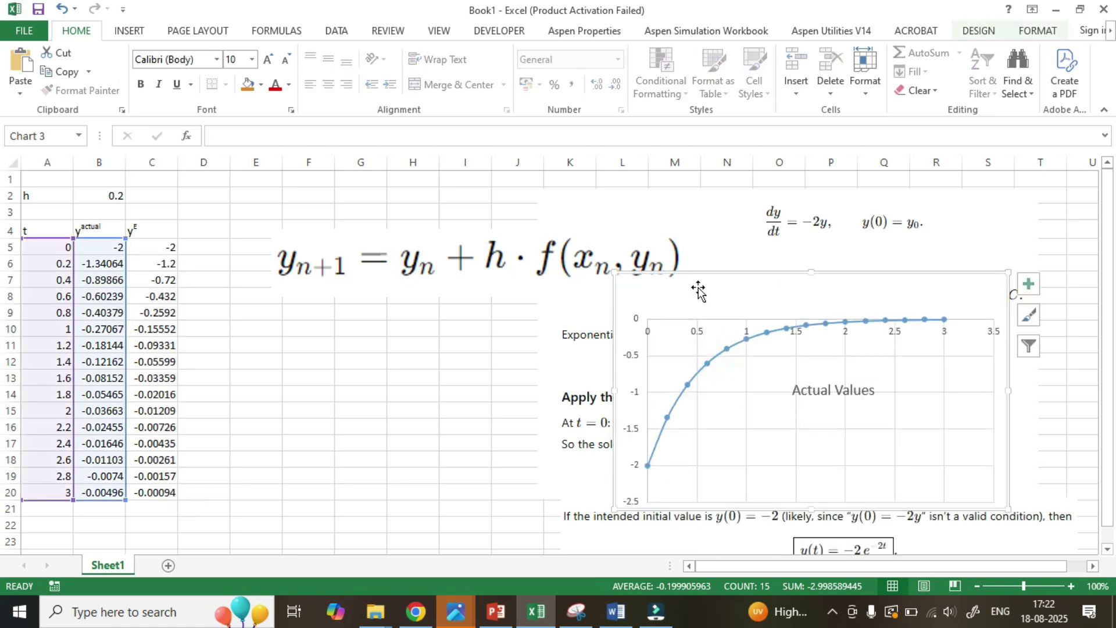
pyautogui.click(816, 397)
pyautogui.moveTo(816, 397); pyautogui.dragTo(795, 308)
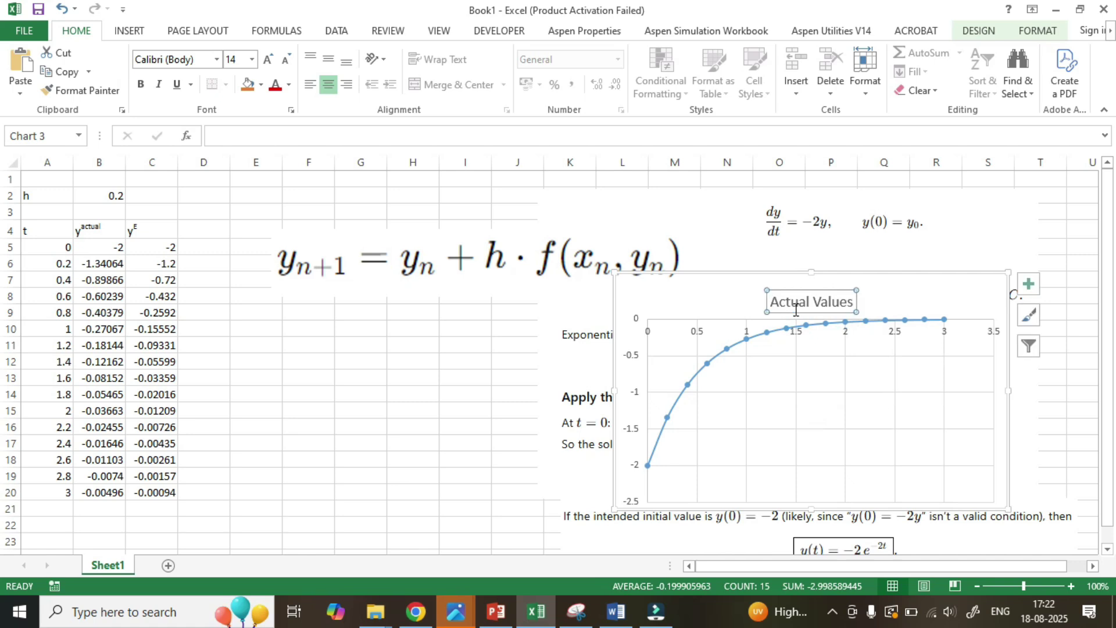
# - Add a chart series named Numerical with X values from A5:A20 and Y values from C5:C20
pyautogui.rightClick(837, 389)
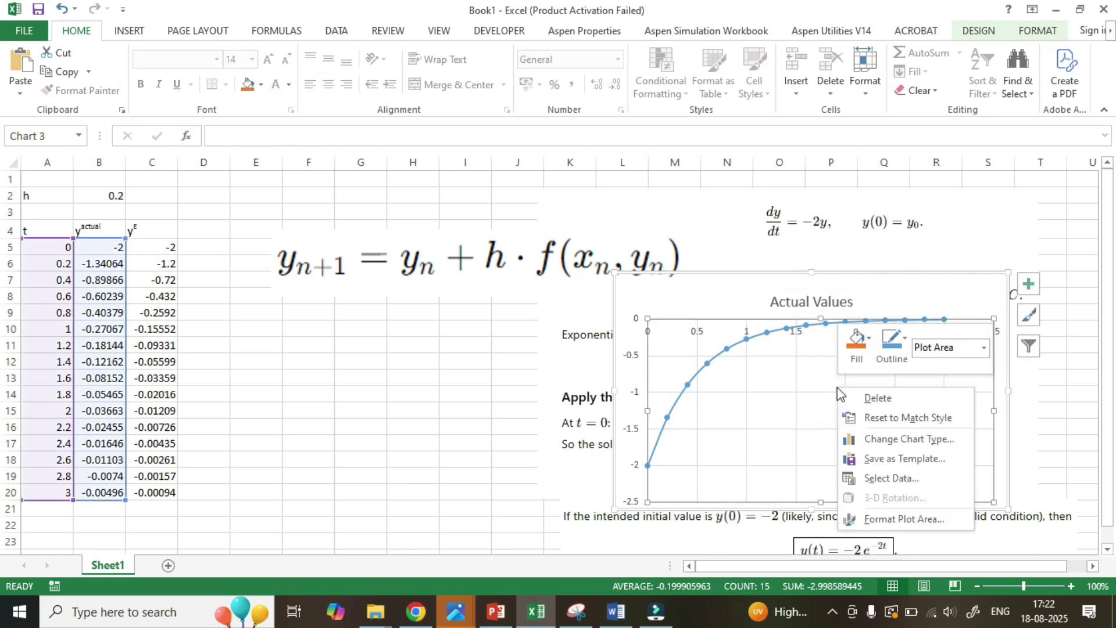
pyautogui.click(889, 479)
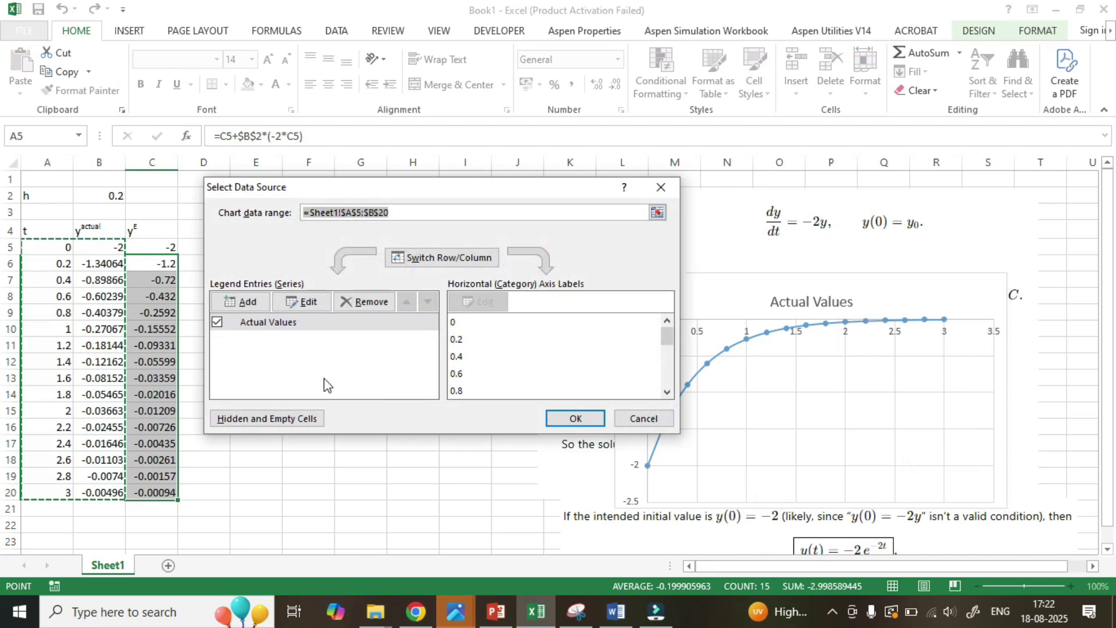
pyautogui.click(248, 303)
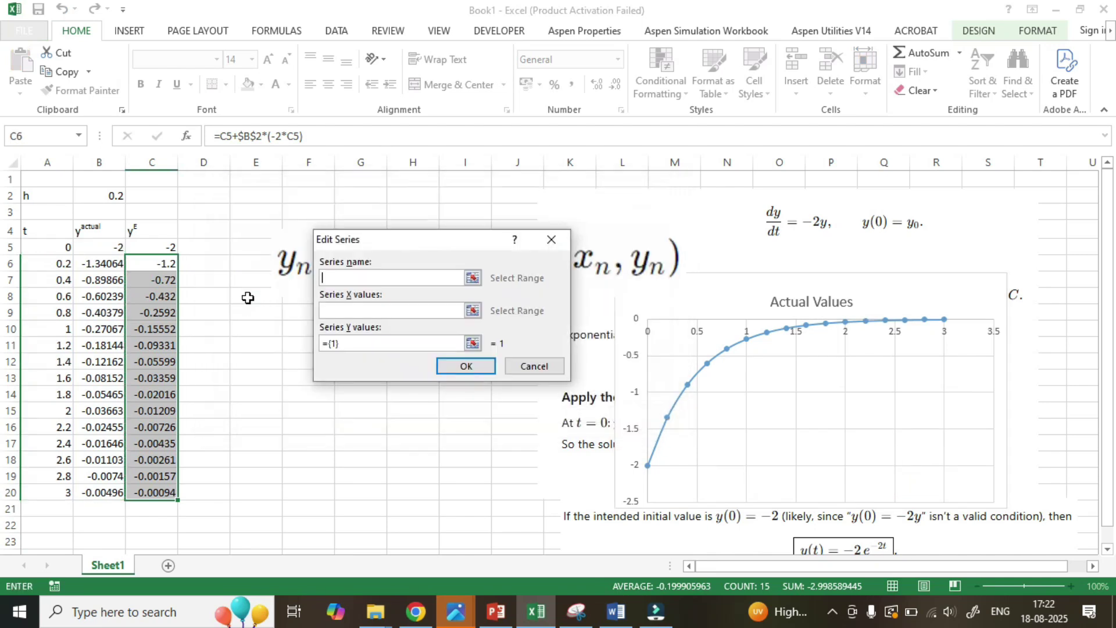
pyautogui.write('Numerical')
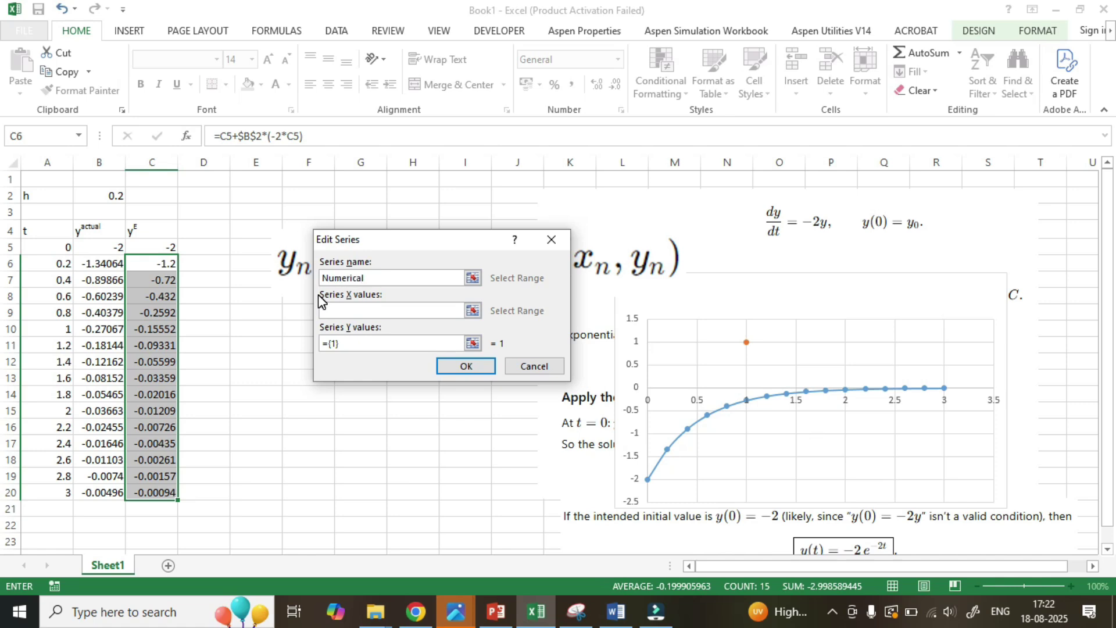
pyautogui.press('BackSpace')
pyautogui.click(376, 310)
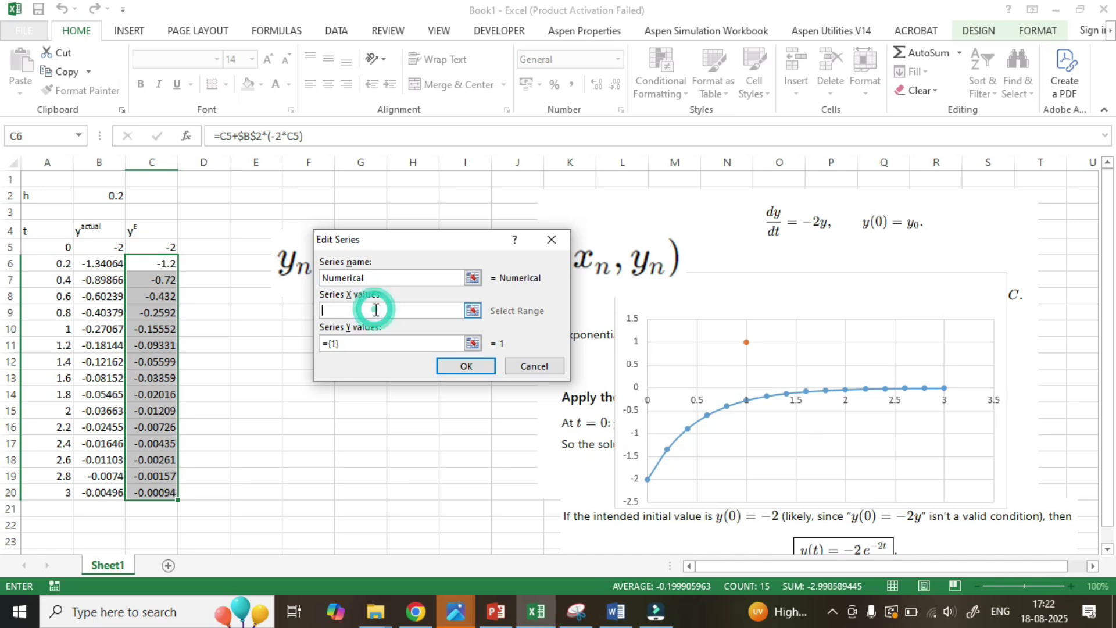
pyautogui.moveTo(47, 247); pyautogui.dragTo(55, 486)
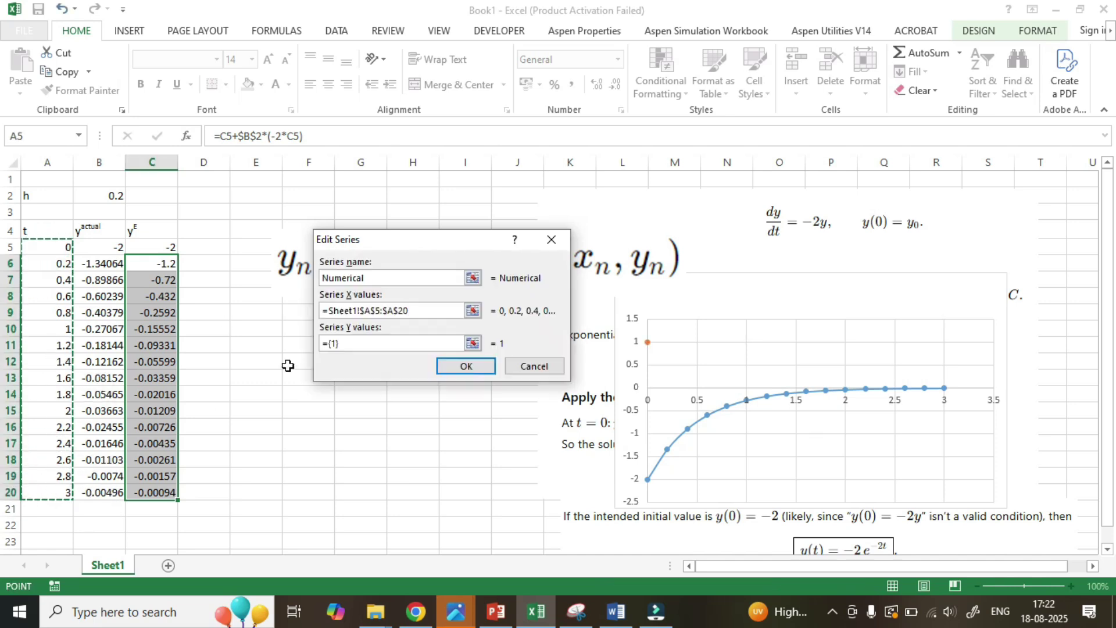
pyautogui.click(367, 344)
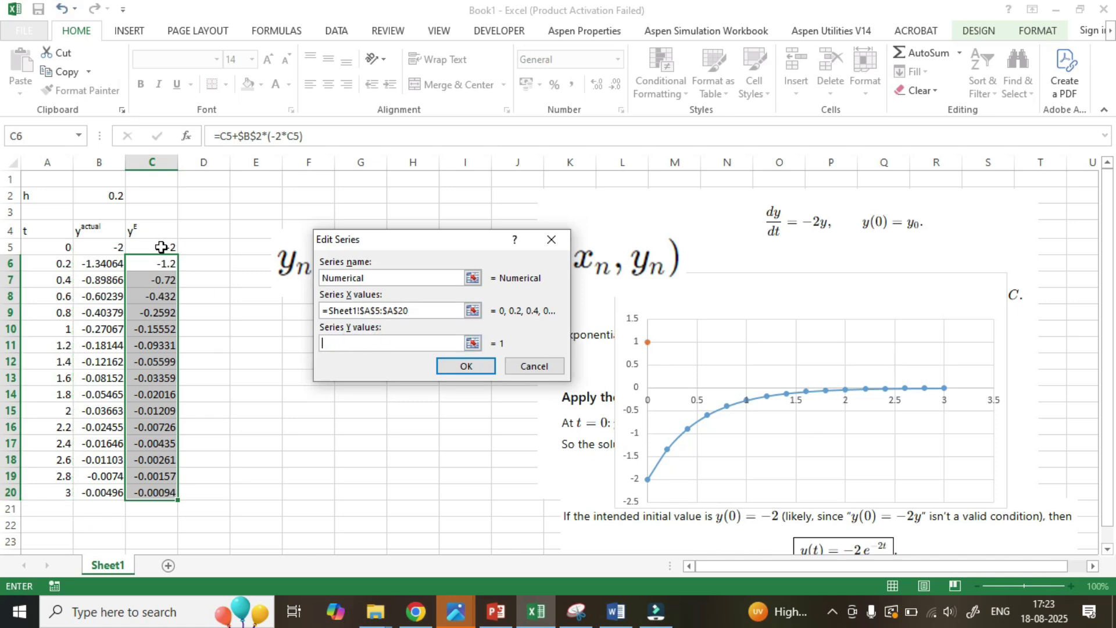
pyautogui.moveTo(161, 247); pyautogui.dragTo(154, 495)
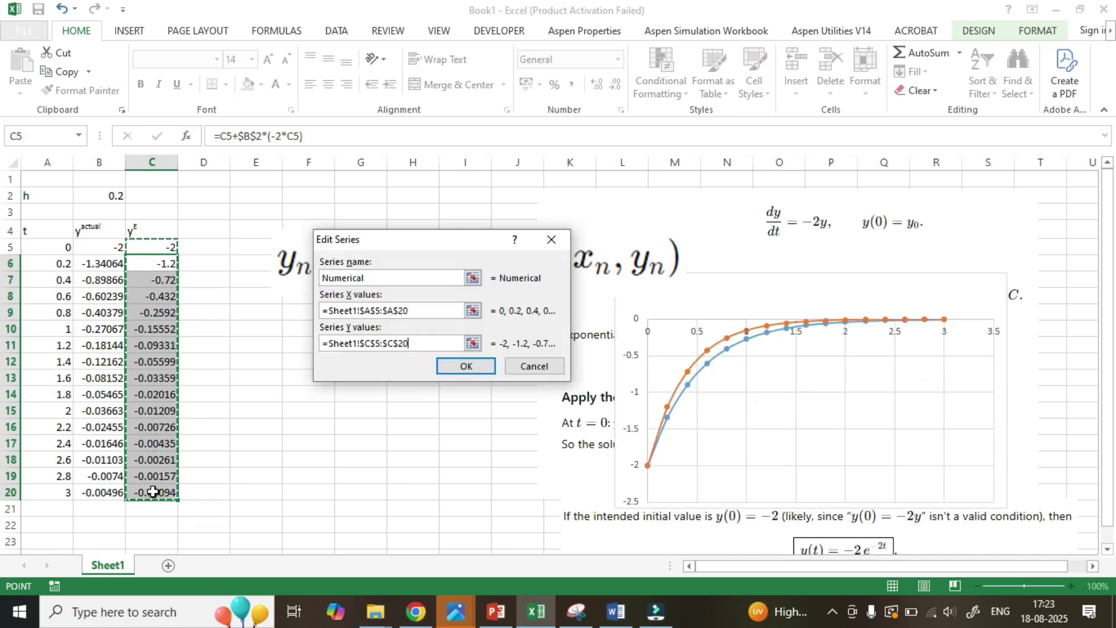
pyautogui.click(464, 366)
pyautogui.click(583, 419)
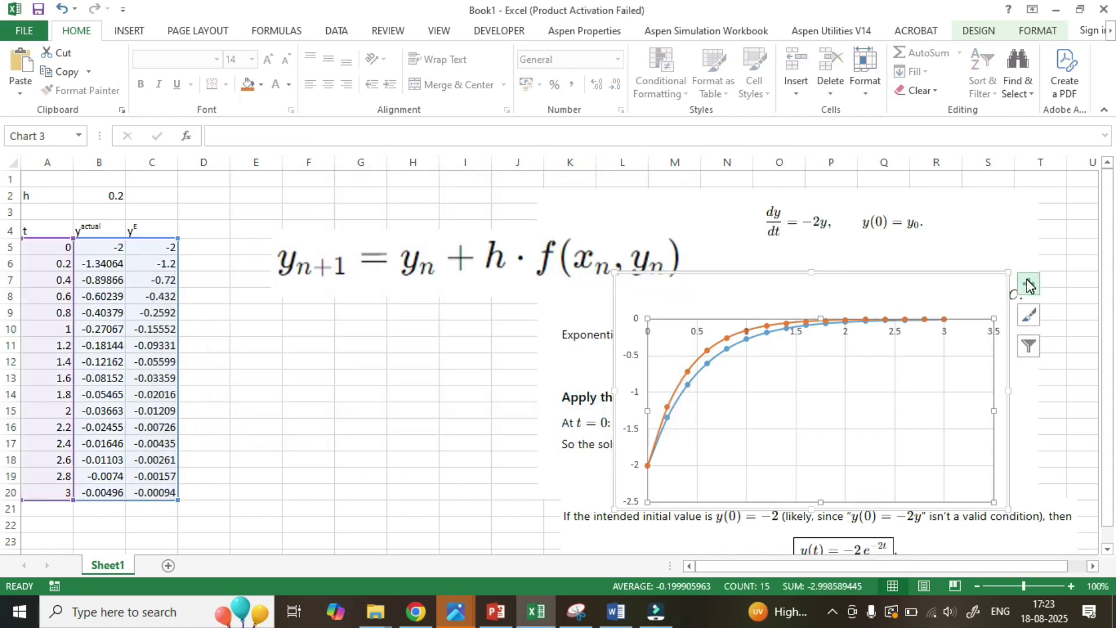
# - Show the legend on the chart to distinguish the Actual Values and Numerical series
pyautogui.click(1028, 284)
pyautogui.click(528, 404)
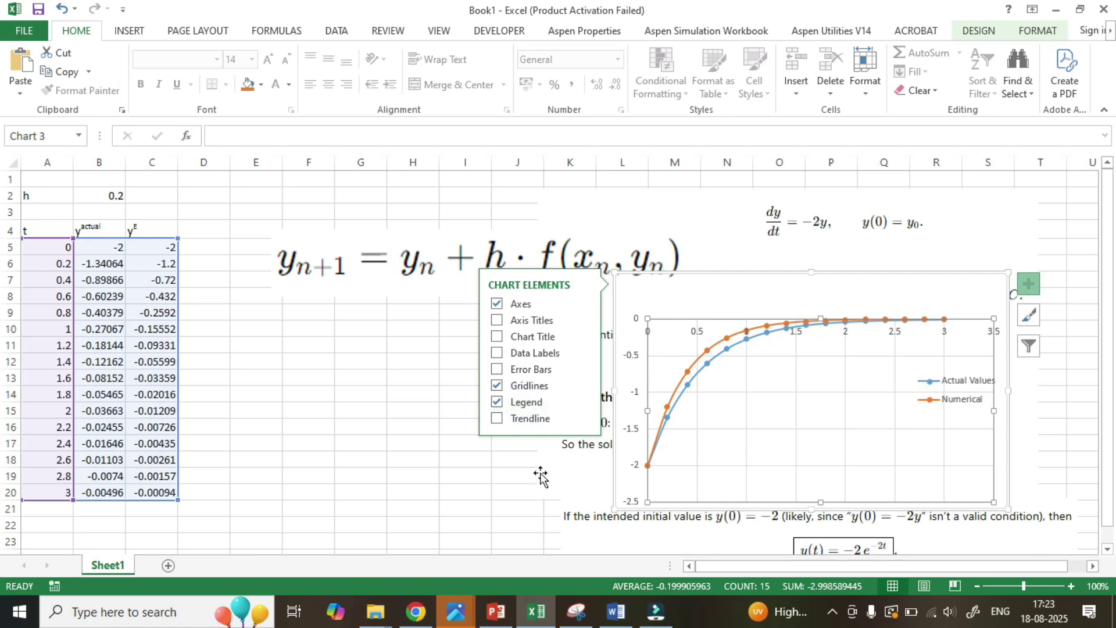
pyautogui.click(510, 474)
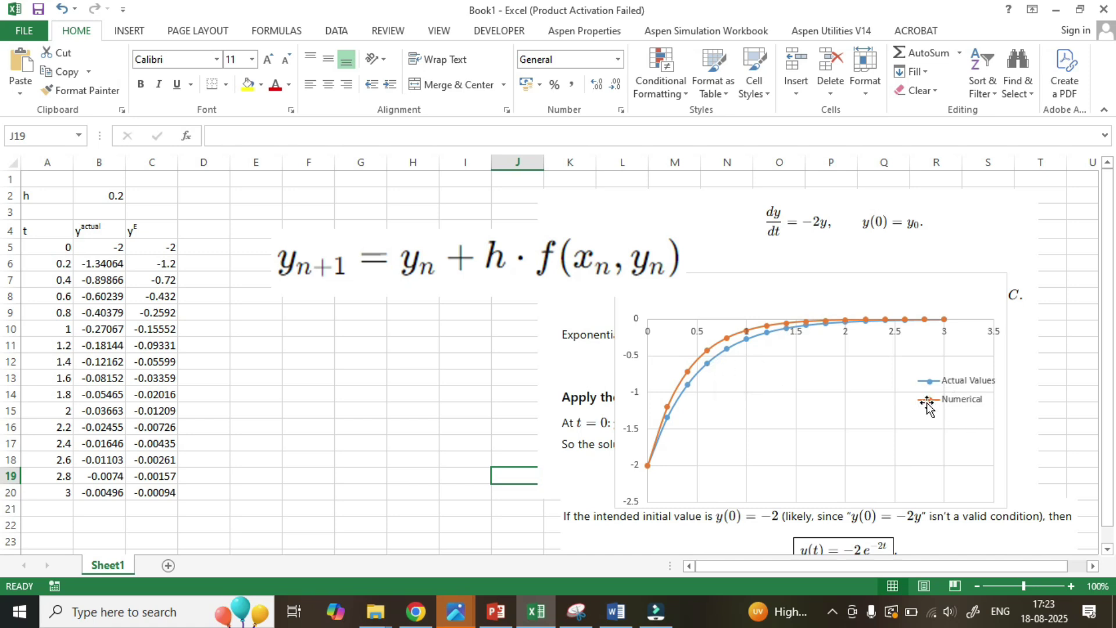
# - Try step sizes of 0.3 and 0.4 in cell B2 to compare the numerical curve with the actual one
pyautogui.moveTo(698, 375)
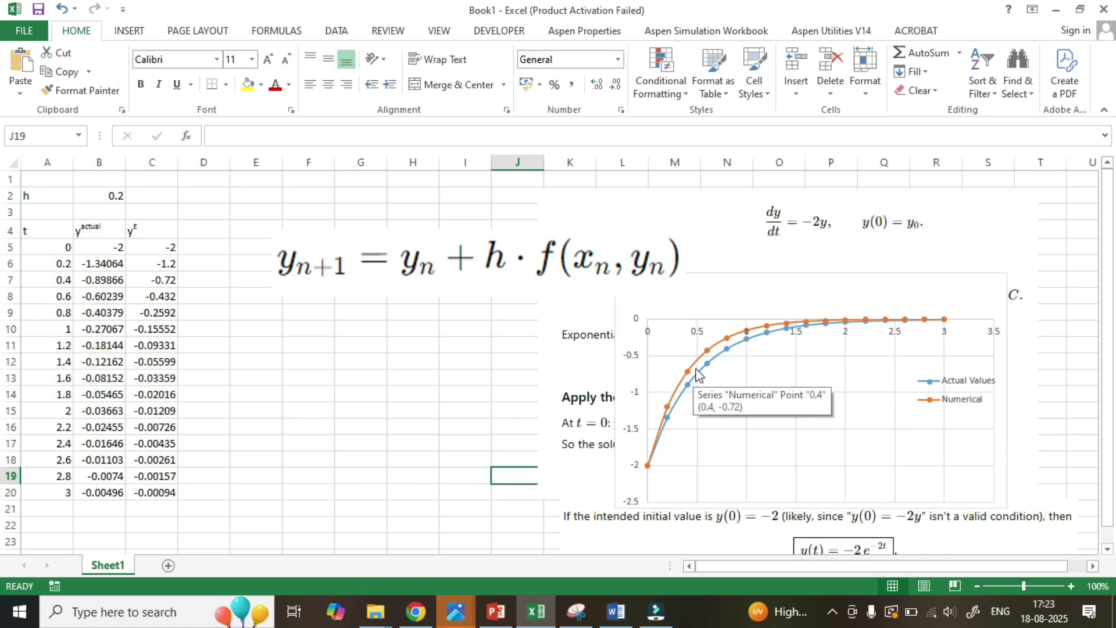
pyautogui.click(98, 198)
pyautogui.write('0.')
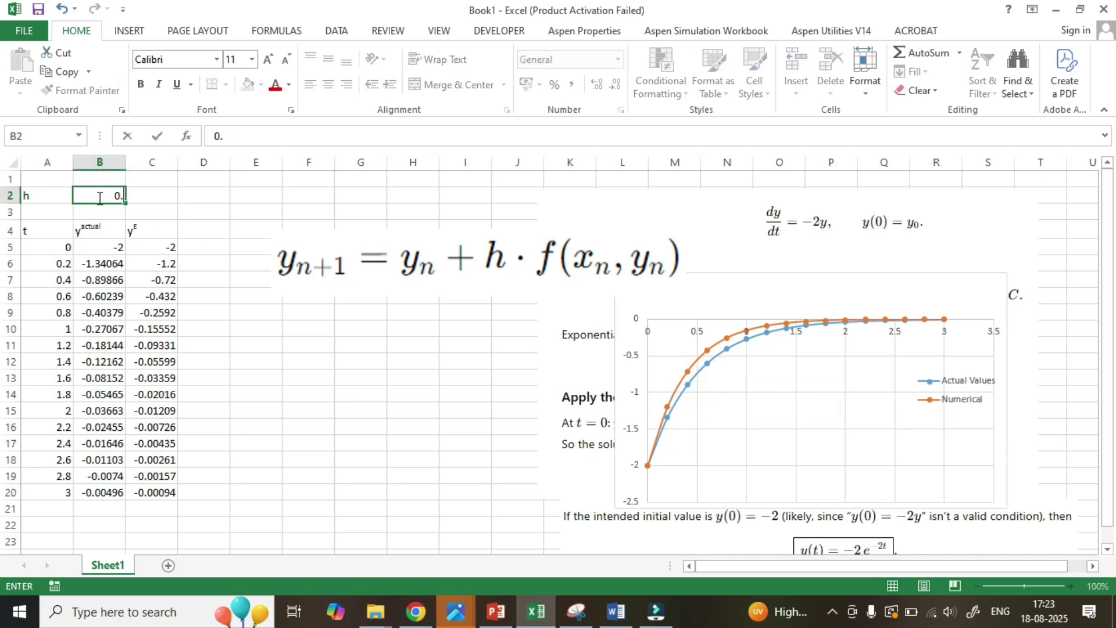
pyautogui.press('Return')
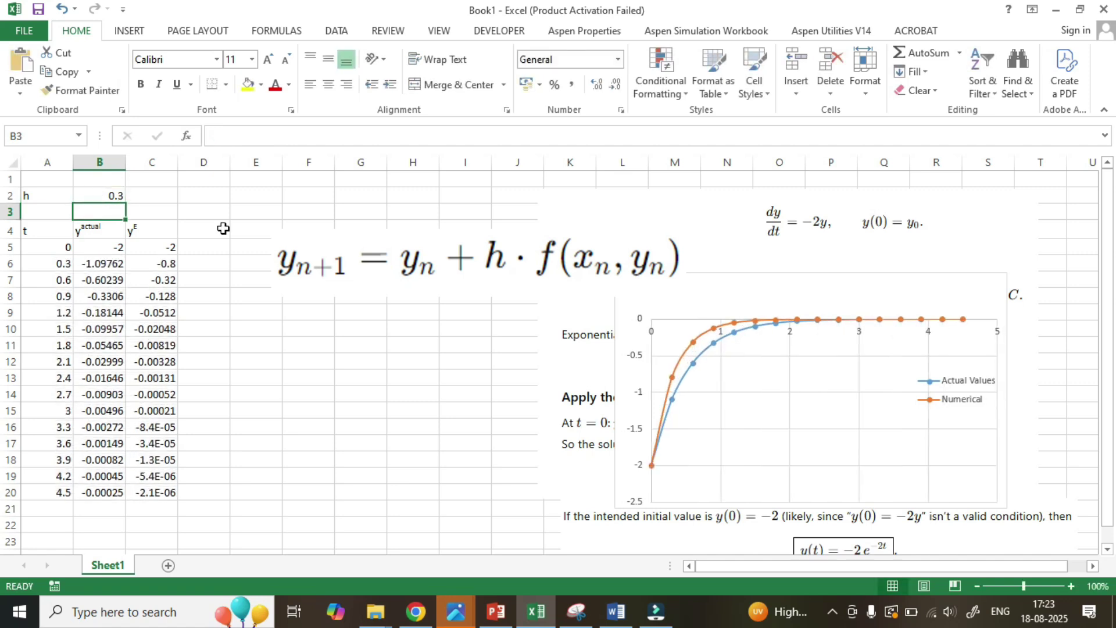
pyautogui.moveTo(700, 337)
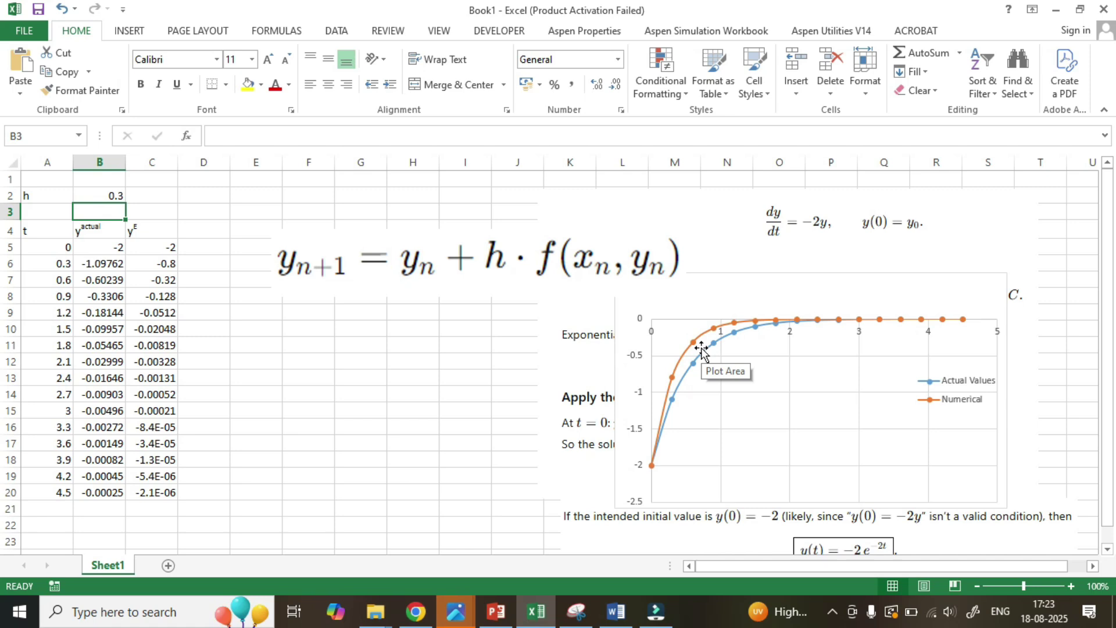
pyautogui.click(108, 197)
pyautogui.write('0.')
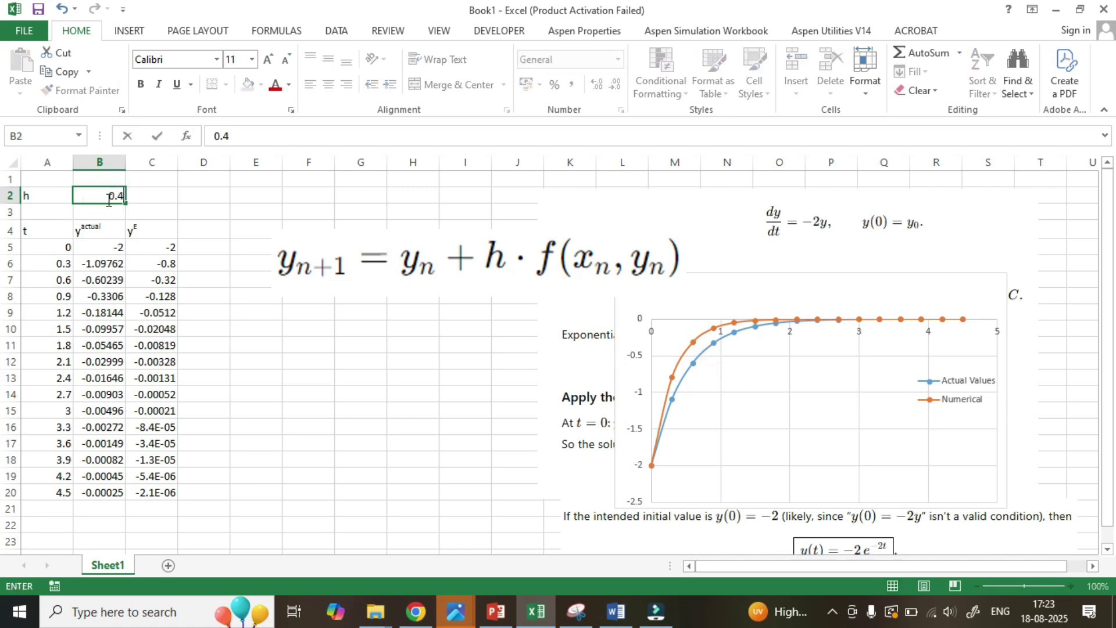
pyautogui.press('Return')
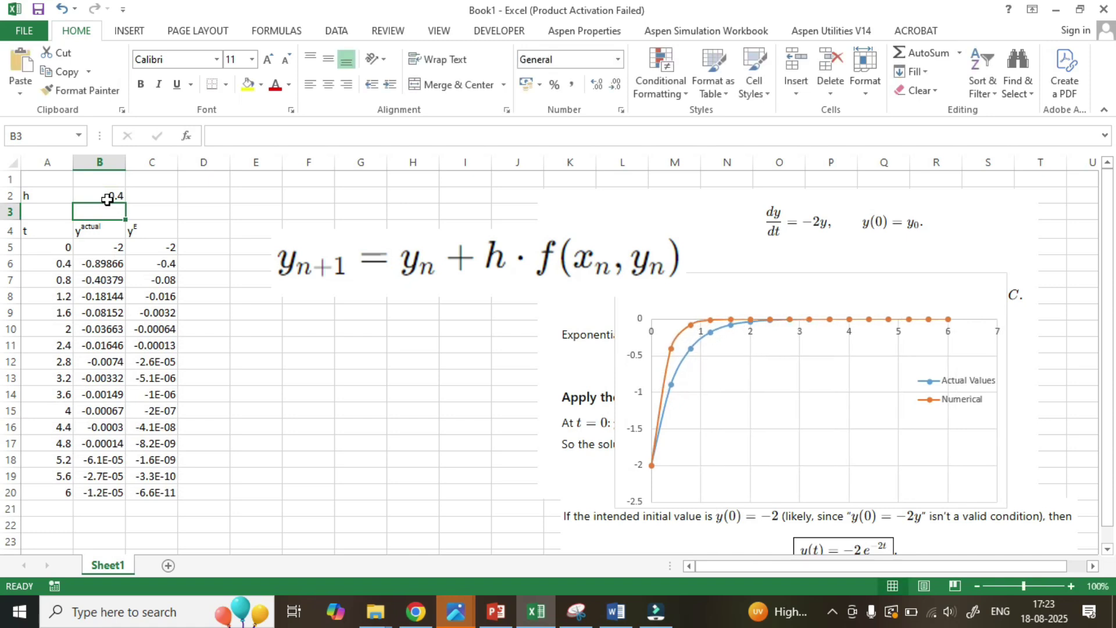
# - Try larger step sizes of 0.5 and 1 in cell B2 to test the Euler solution's stability
pyautogui.click(108, 194)
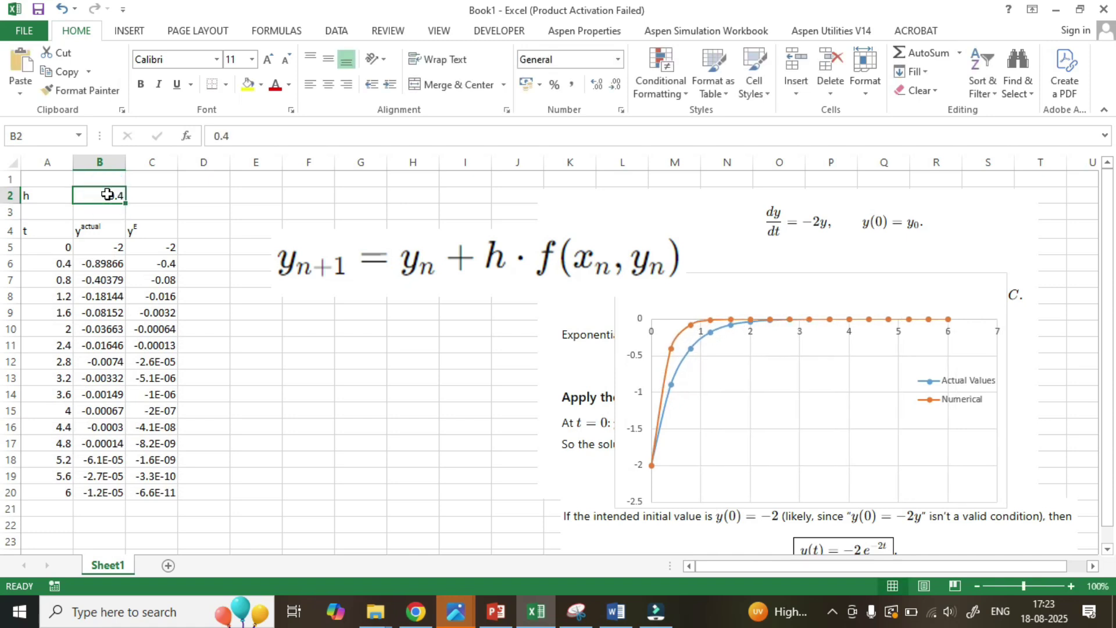
pyautogui.write('0.')
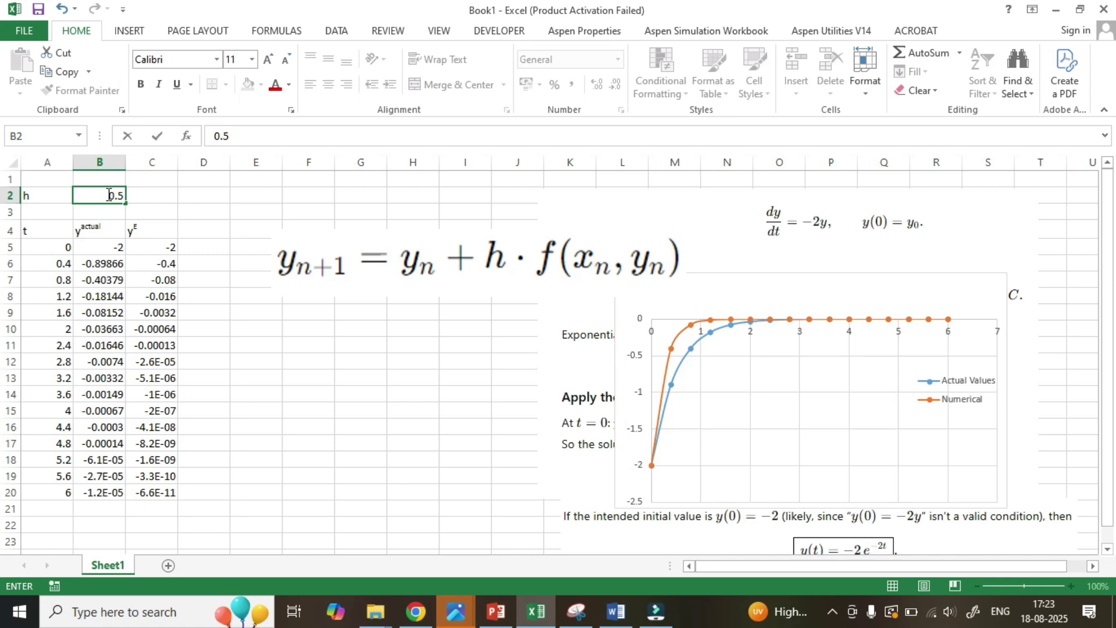
pyautogui.write('5')
pyautogui.press('Return')
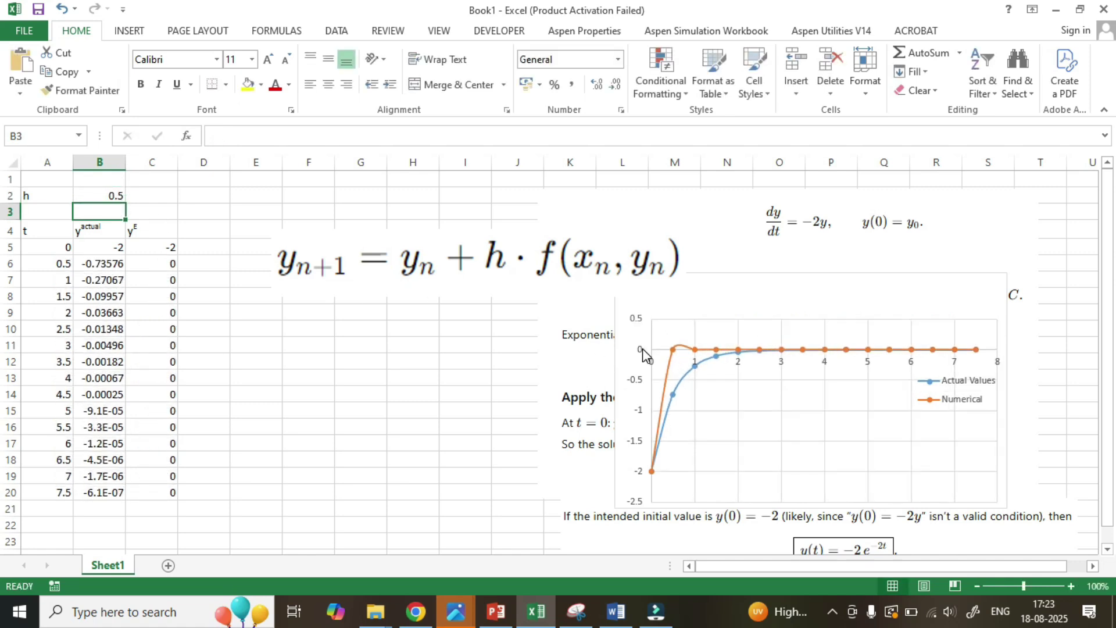
pyautogui.click(103, 198)
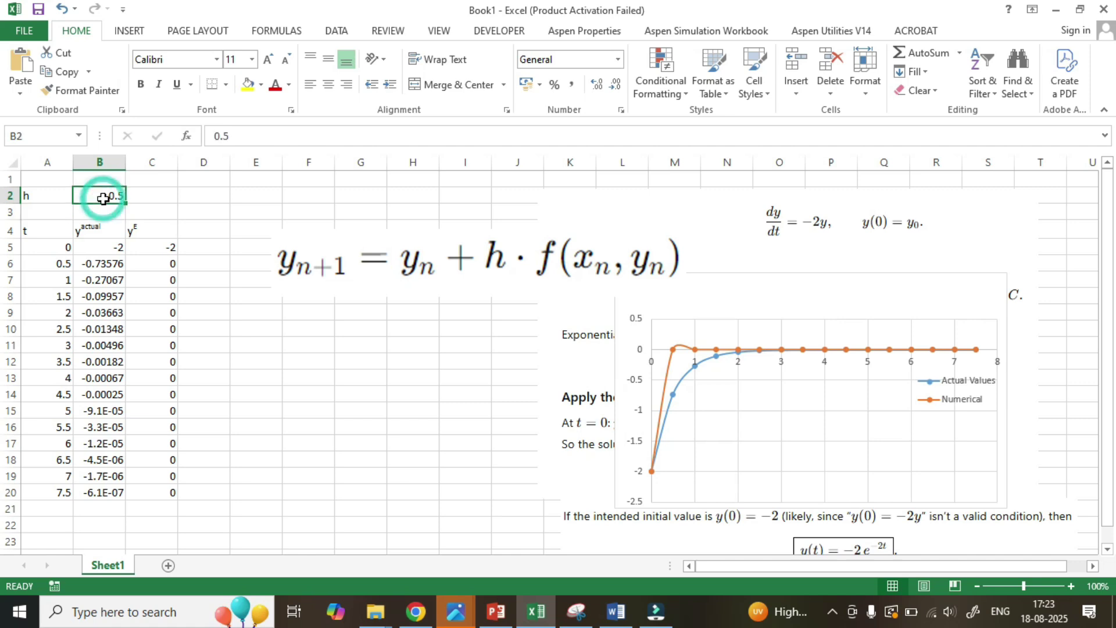
pyautogui.write('1')
pyautogui.press('Return')
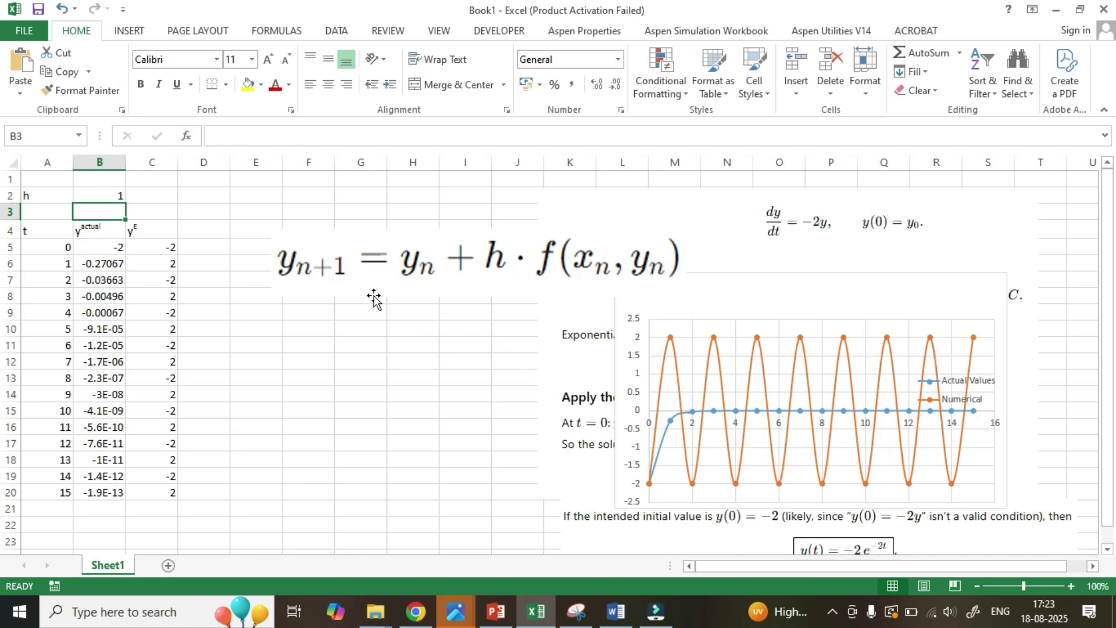
# - Try smaller step sizes of 0.1 and 0.05 in cell B2 to compare both curves
pyautogui.click(97, 195)
pyautogui.write('0.1')
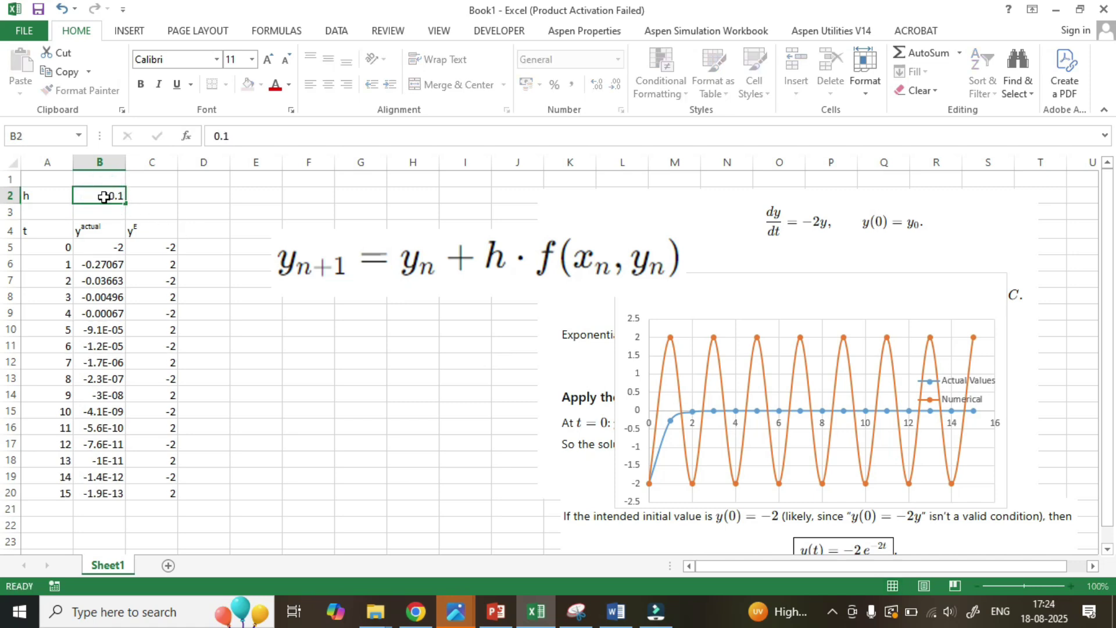
pyautogui.press('Return')
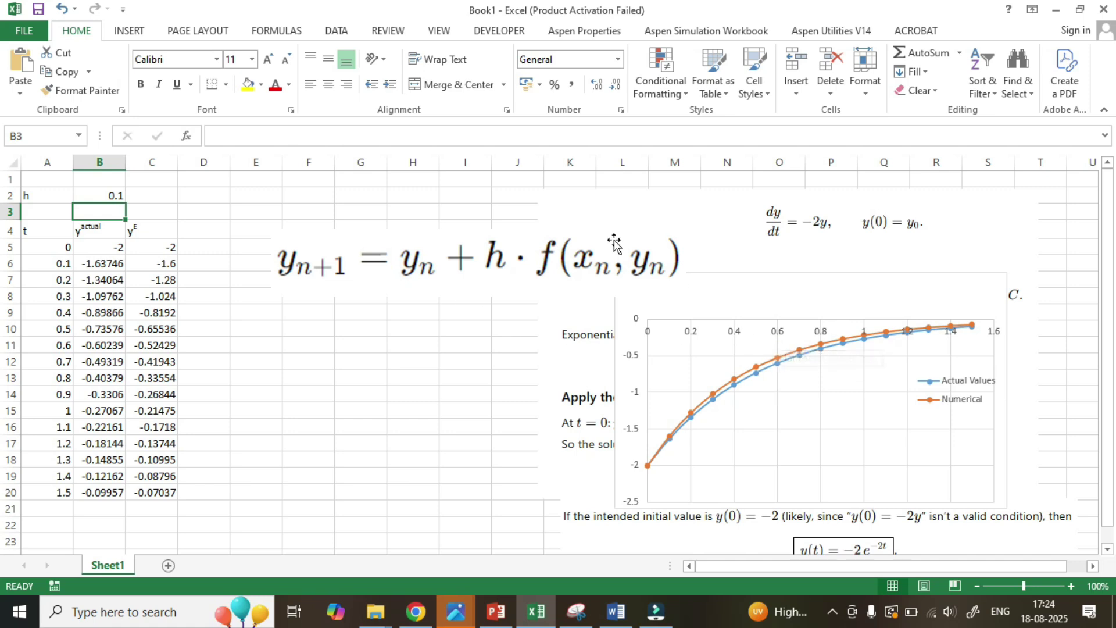
pyautogui.click(105, 194)
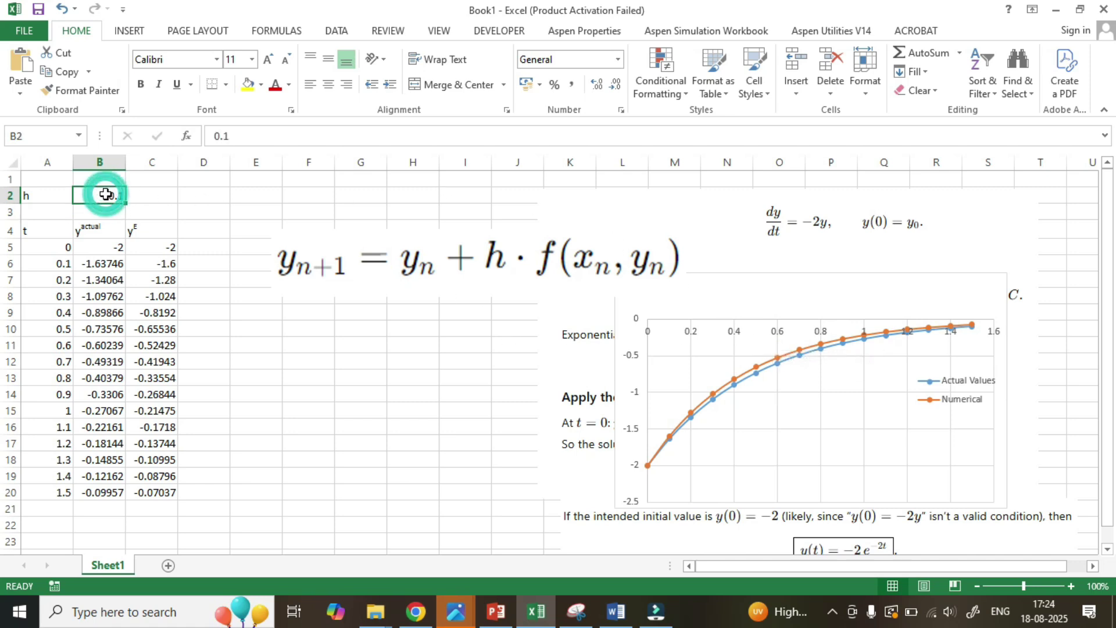
pyautogui.write('0.')
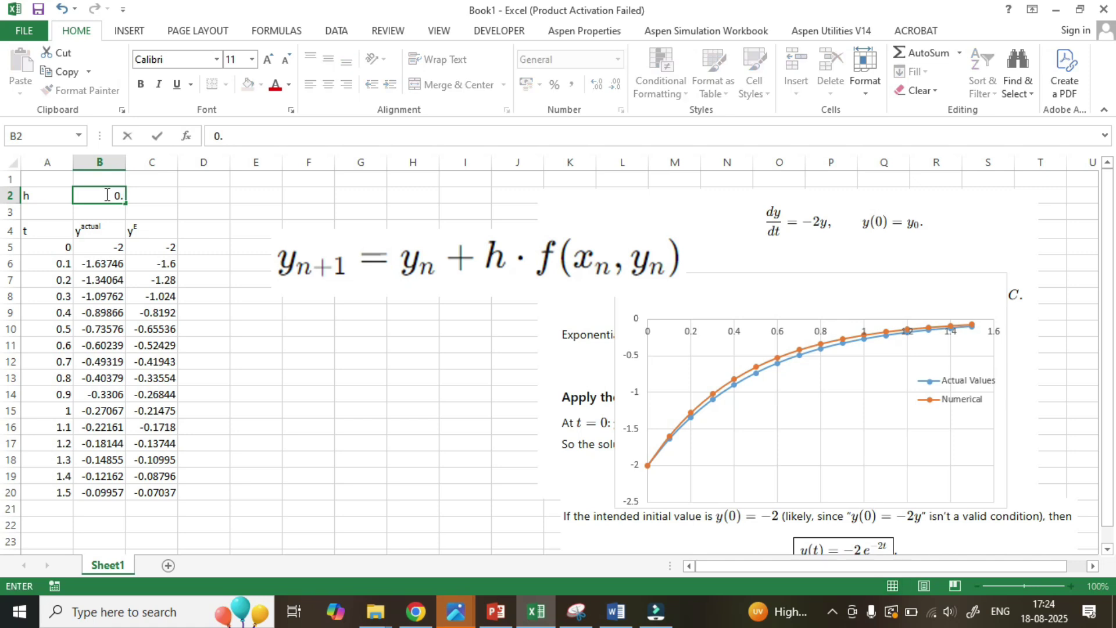
pyautogui.write('05')
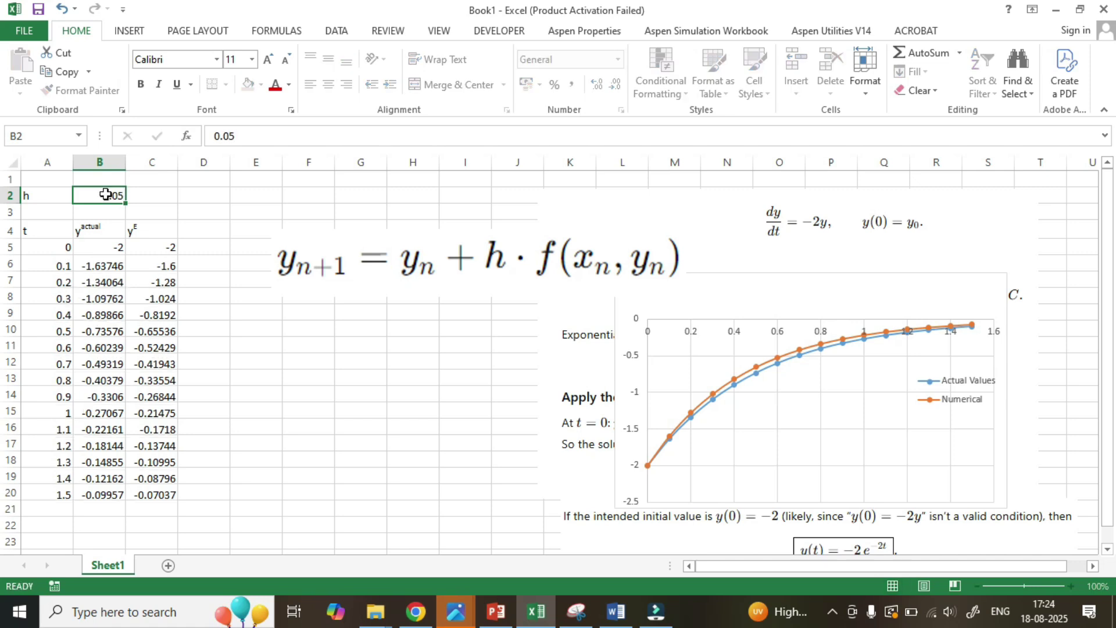
pyautogui.press('Return')
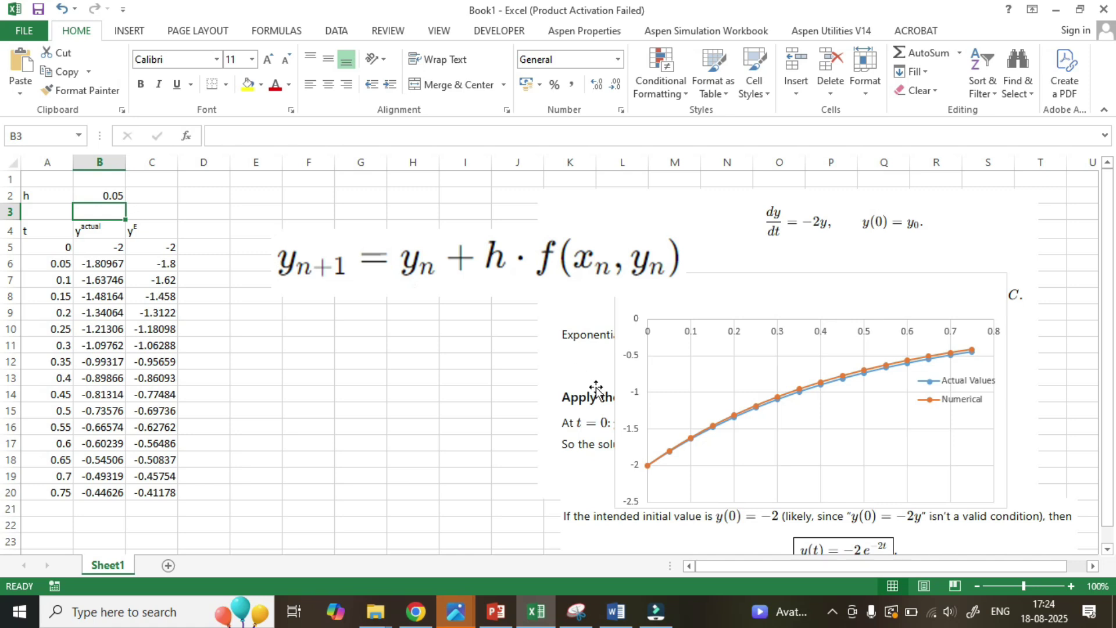
# - Set the step size h in cell B2 to 0.01
pyautogui.moveTo(822, 388)
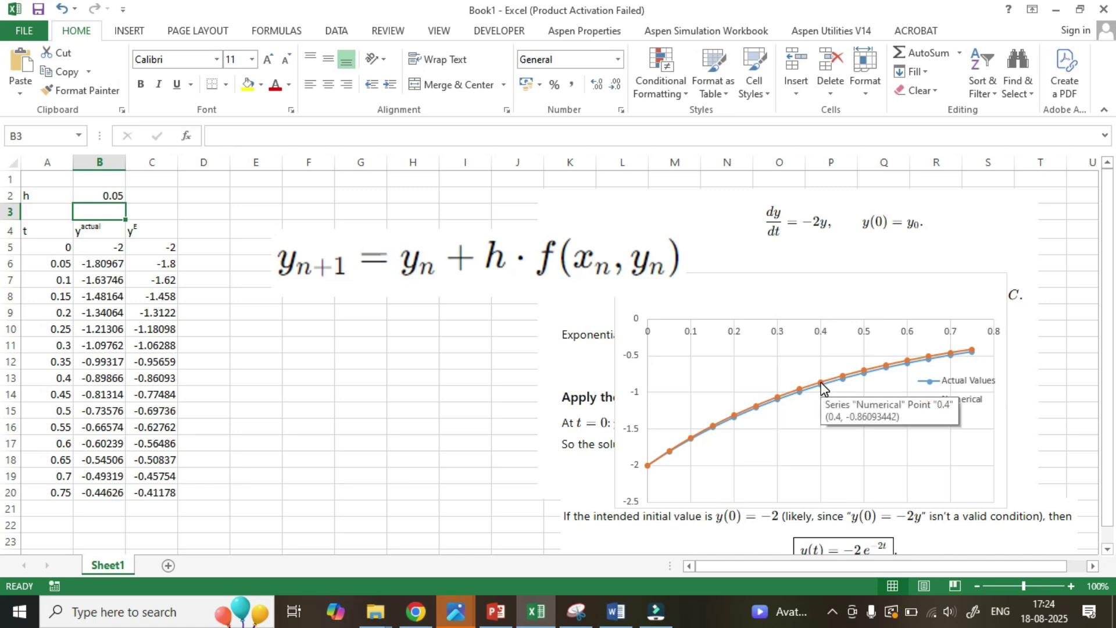
pyautogui.click(109, 197)
pyautogui.write('0')
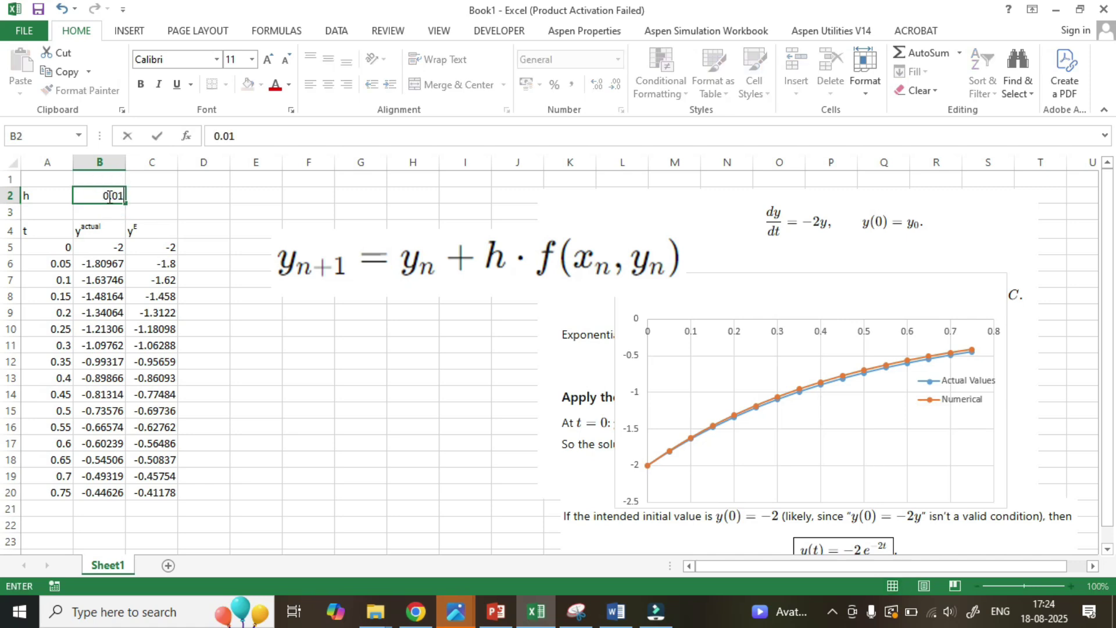
pyautogui.press('Return')
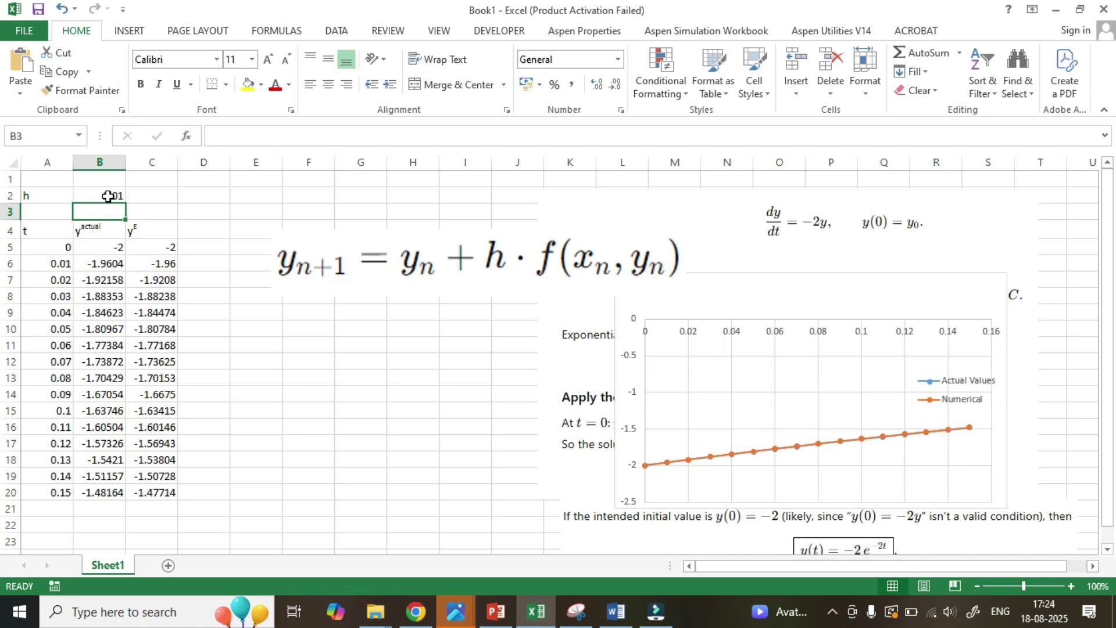
# - Extend the t column's formula from cell A20 down to row 43
pyautogui.click(52, 489)
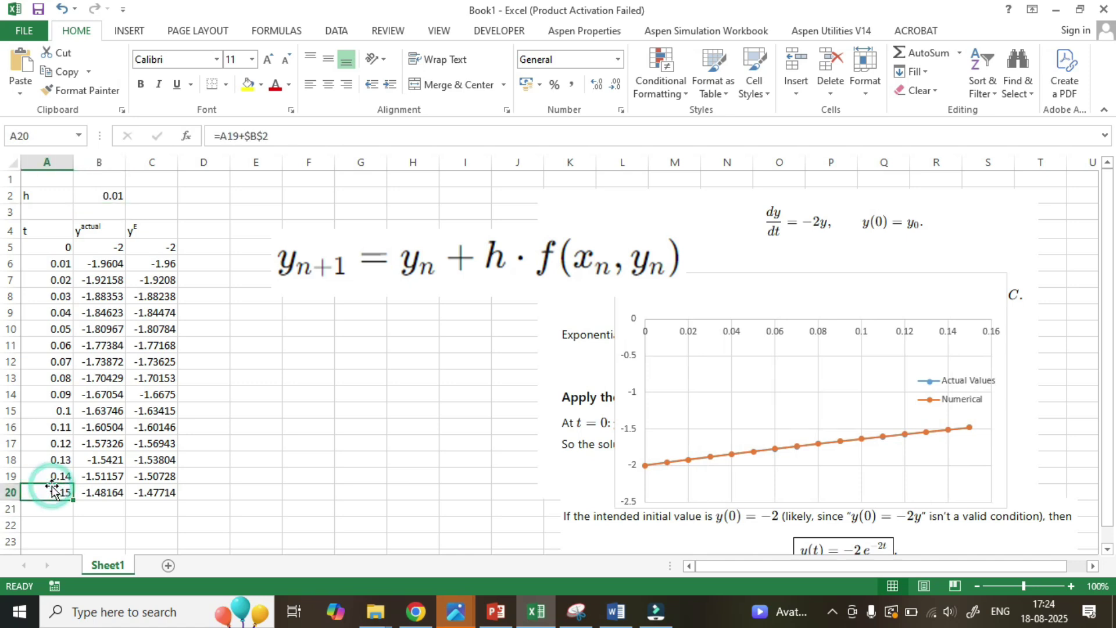
pyautogui.moveTo(76, 501); pyautogui.dragTo(70, 549)
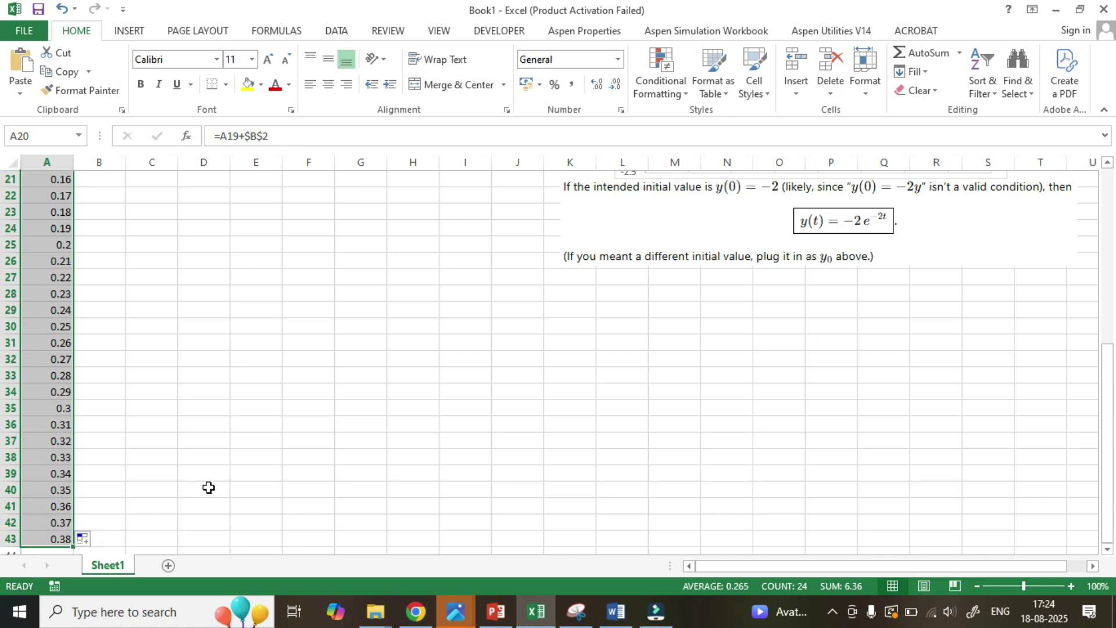
pyautogui.scroll(5, 208, 487)
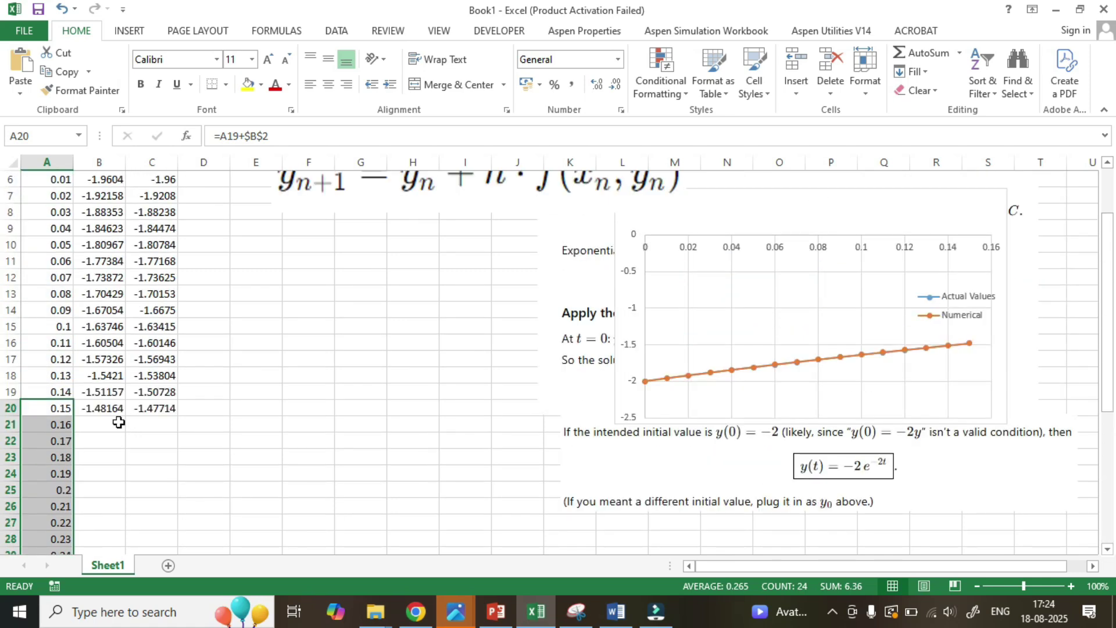
# - Fill the actual and Euler solution formulas from B20 and C20 down to row 43
pyautogui.click(103, 407)
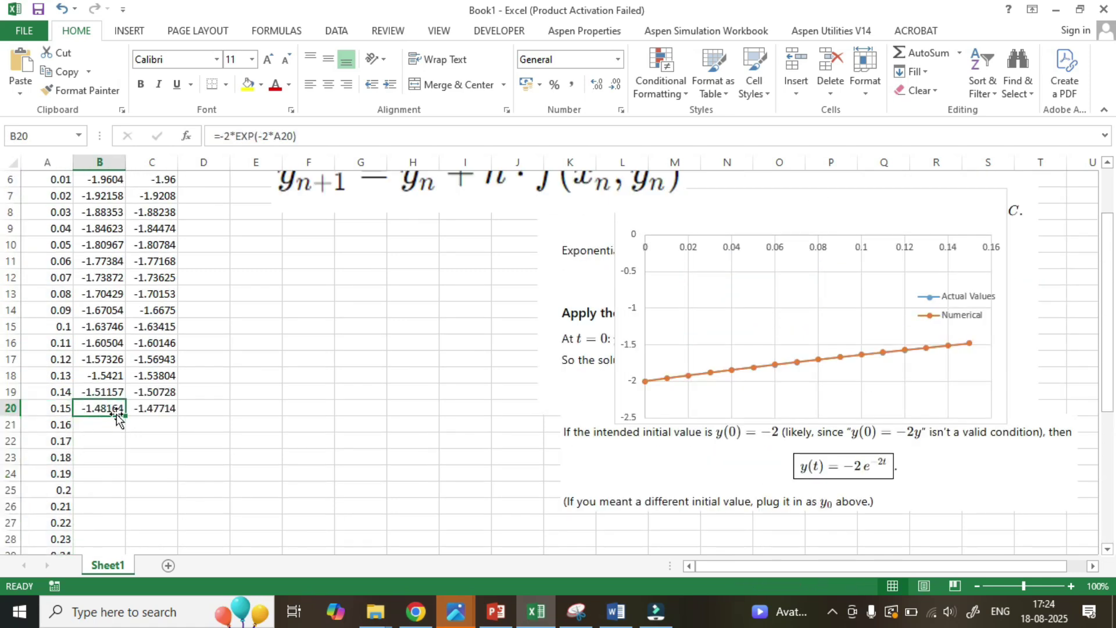
pyautogui.doubleClick(124, 417)
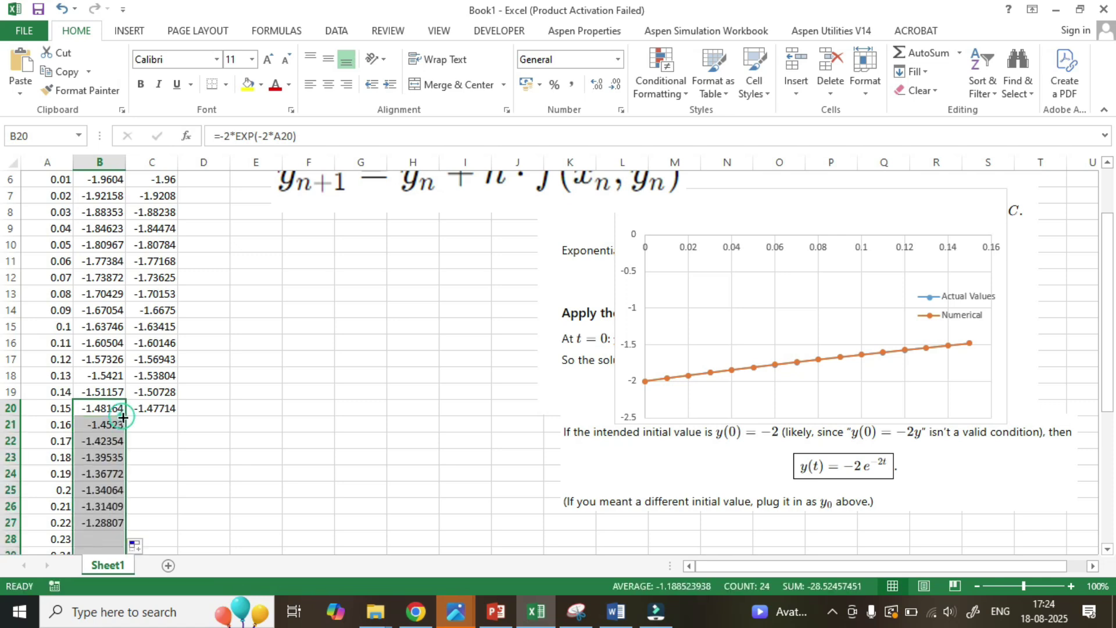
pyautogui.click(153, 410)
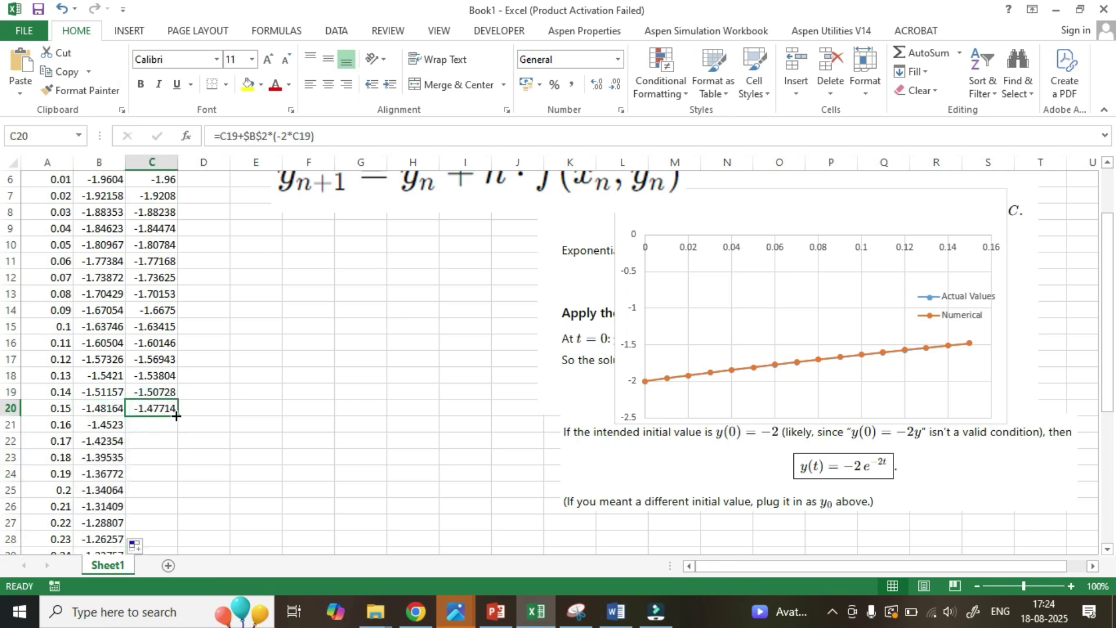
pyautogui.doubleClick(177, 416)
pyautogui.scroll(2, 215, 424)
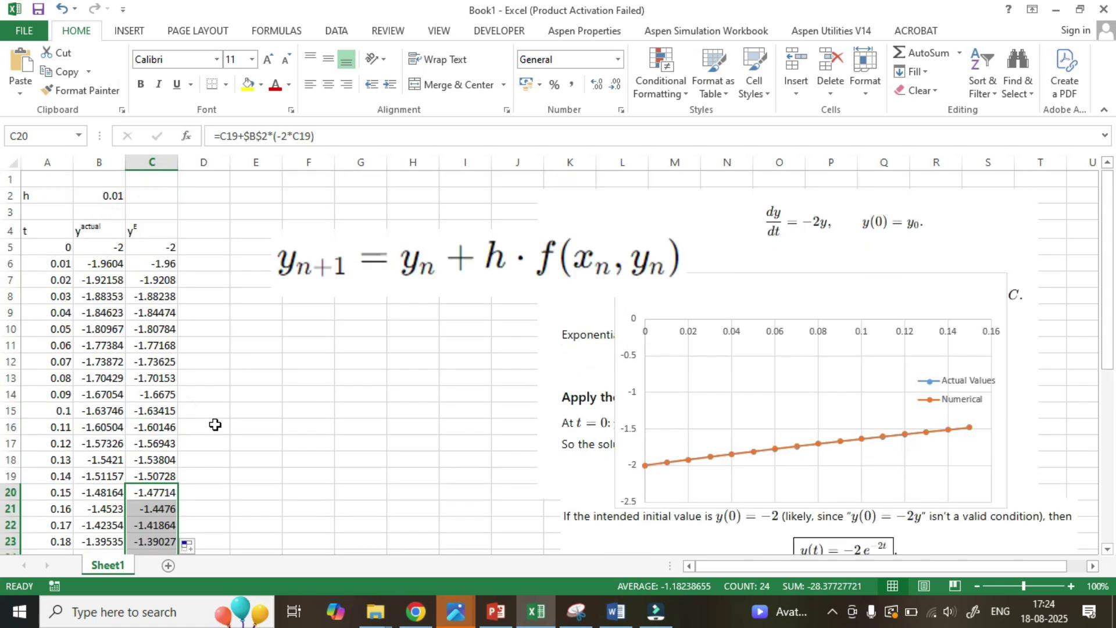
# - Enter the column header Error in cell D4
pyautogui.click(194, 235)
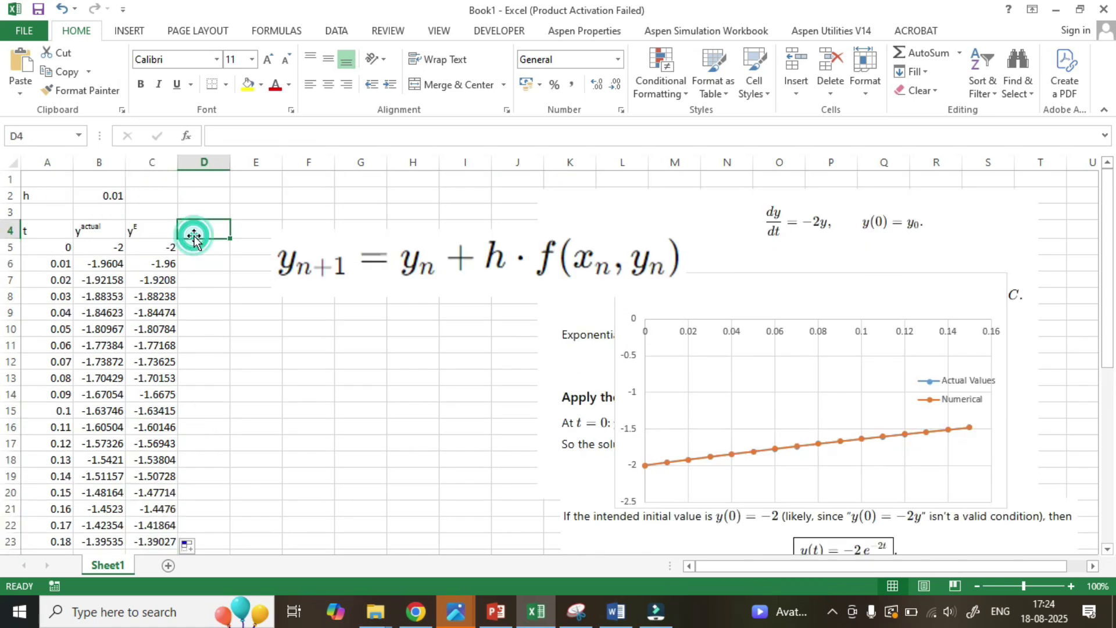
pyautogui.doubleClick(195, 232)
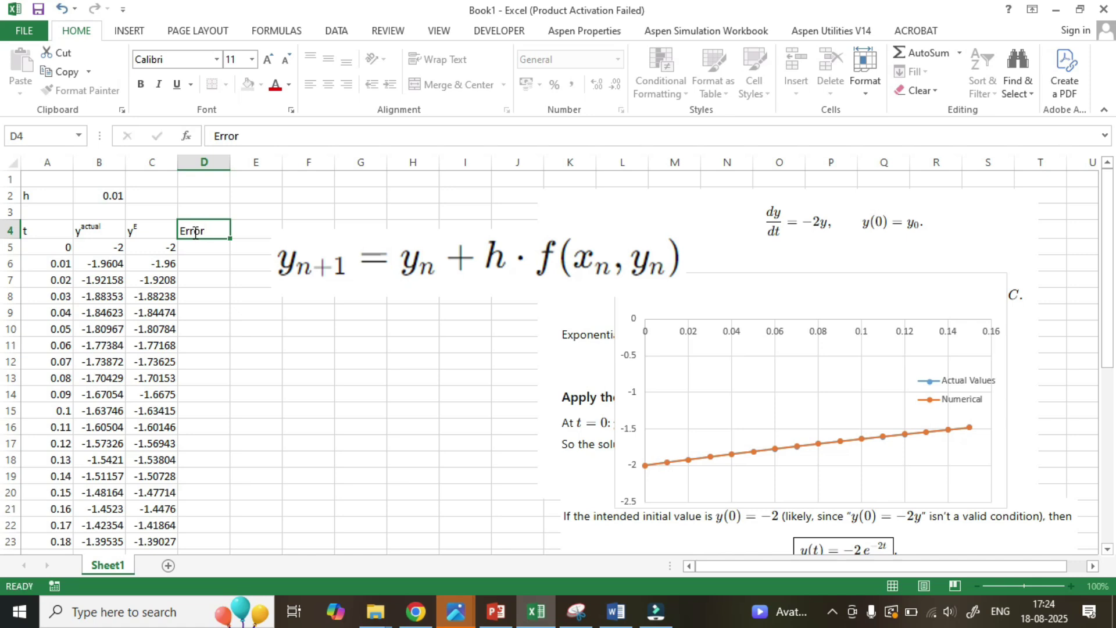
pyautogui.press('Return')
# - Calculate the absolute error in D5 with =ABS(C5-B5) and fill the formula down to row 43
pyautogui.write('=')
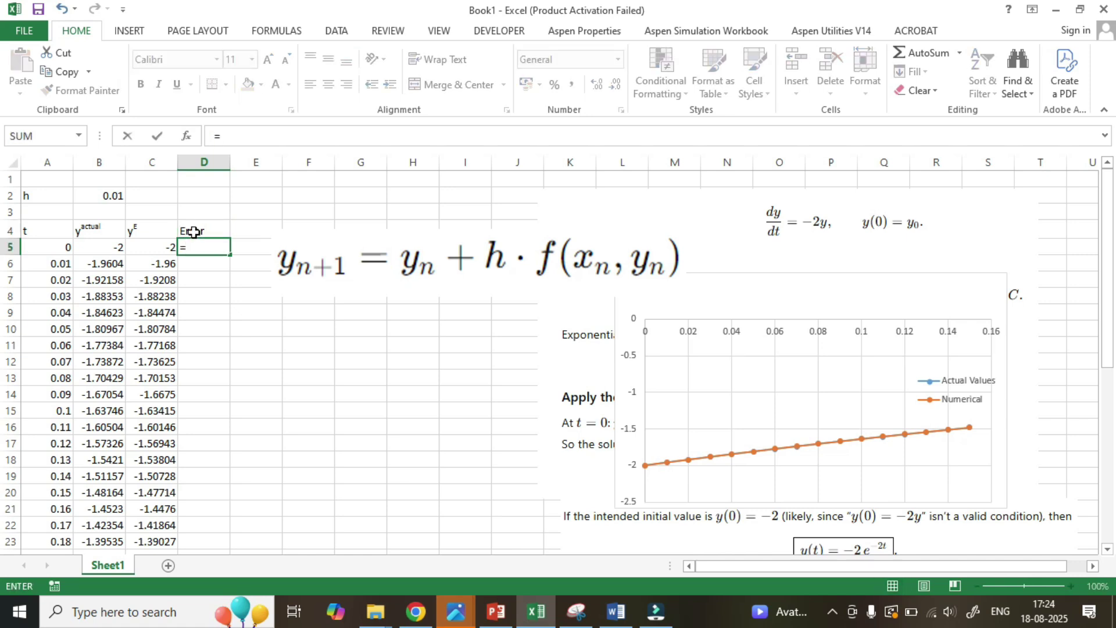
pyautogui.click(156, 248)
pyautogui.write('-')
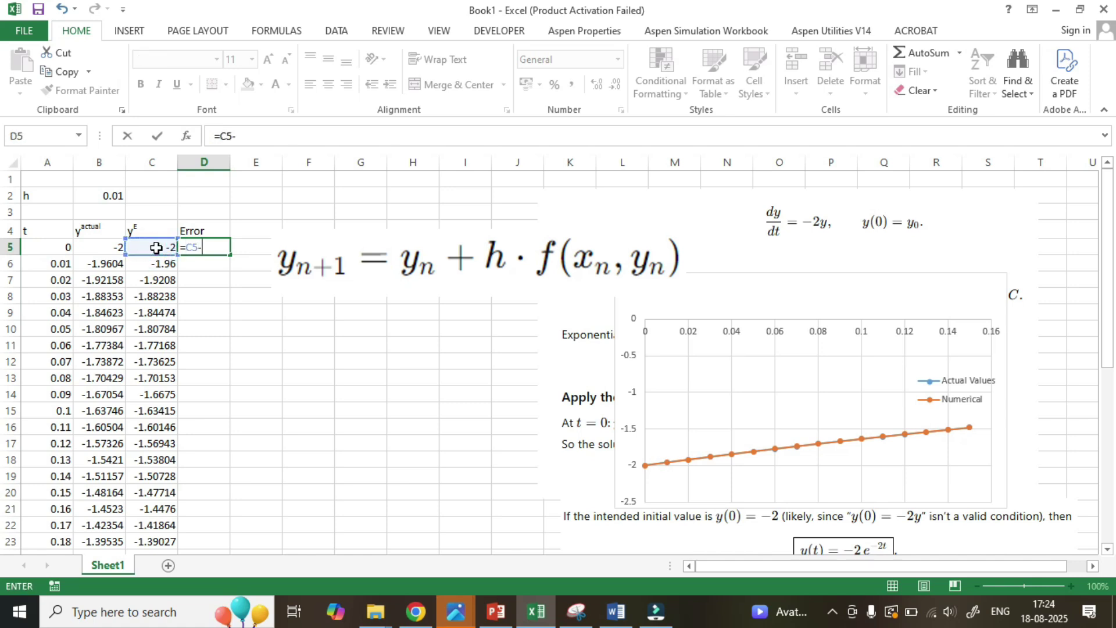
pyautogui.click(114, 248)
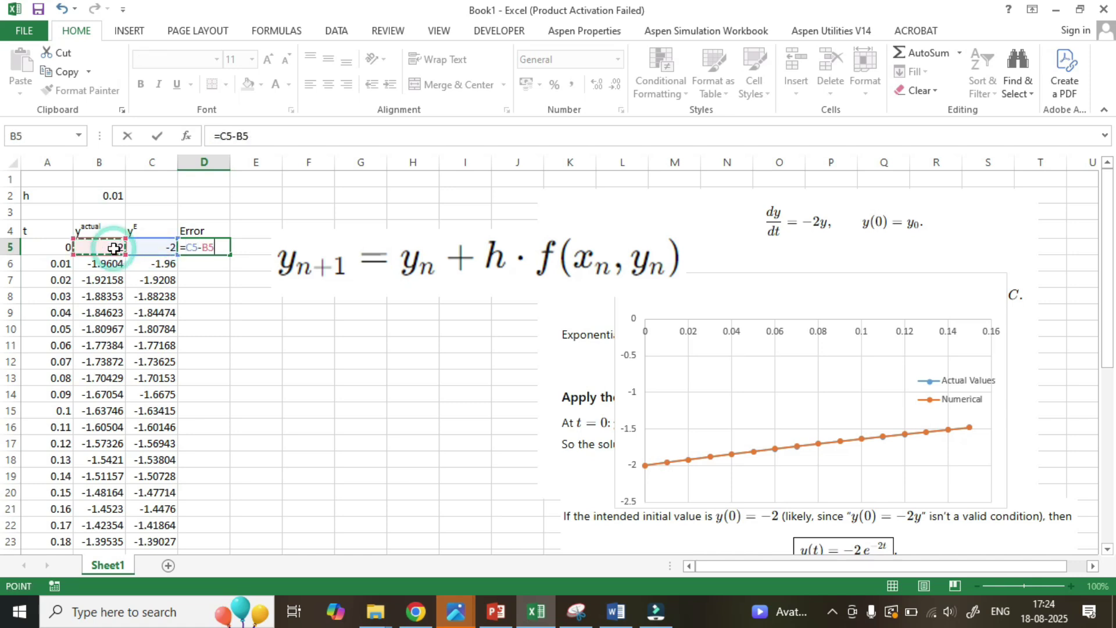
pyautogui.click(223, 135)
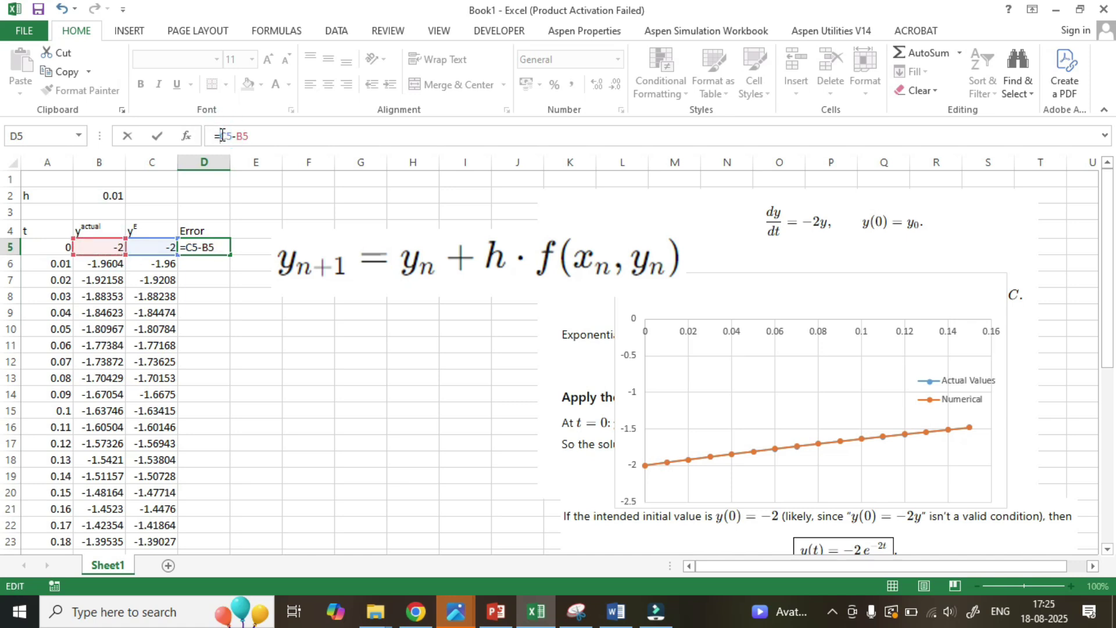
pyautogui.write('abs')
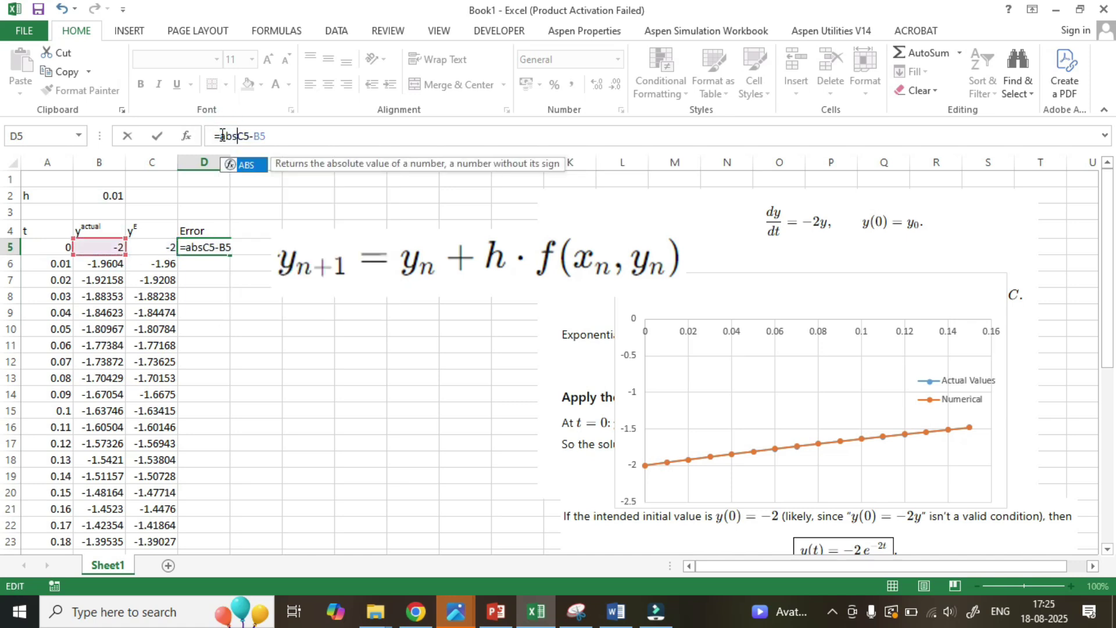
pyautogui.write('(')
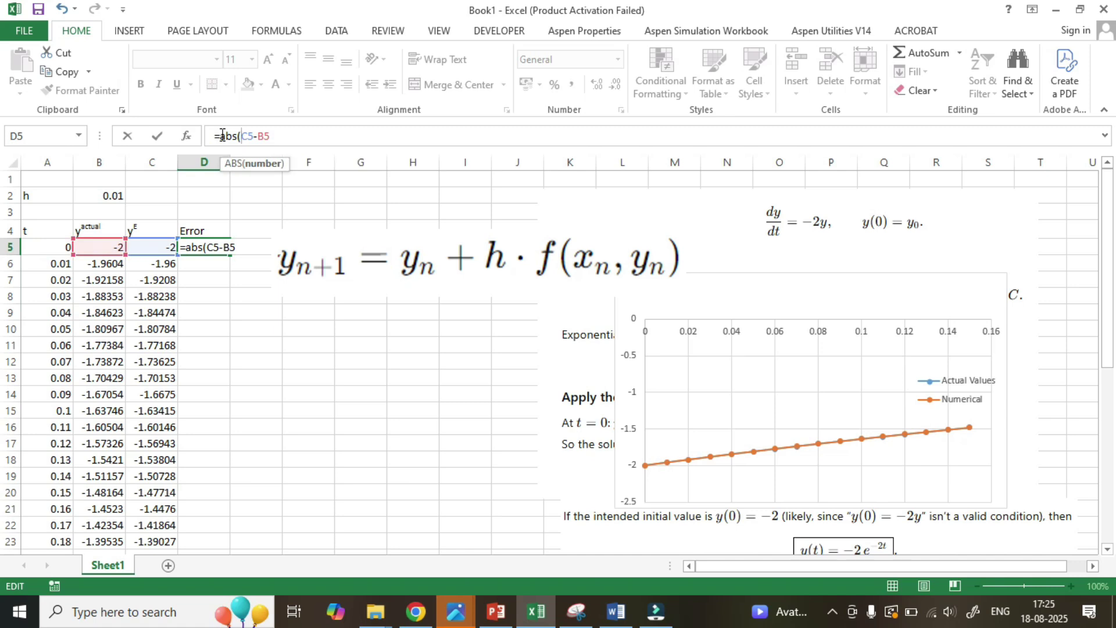
pyautogui.click(288, 134)
pyautogui.write(')')
pyautogui.press('Return')
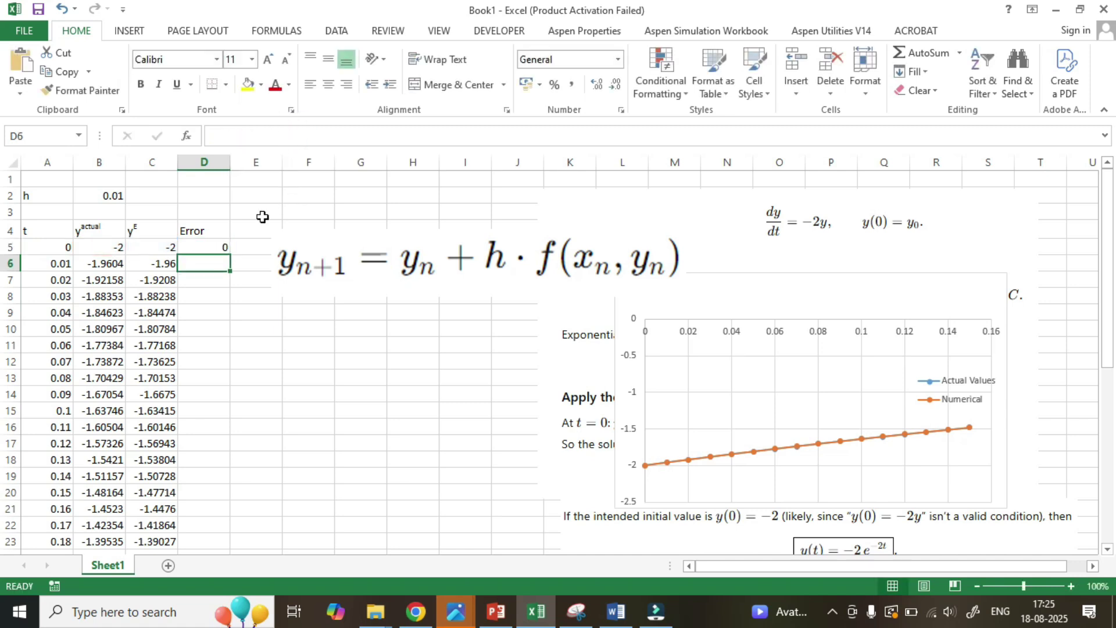
pyautogui.click(212, 248)
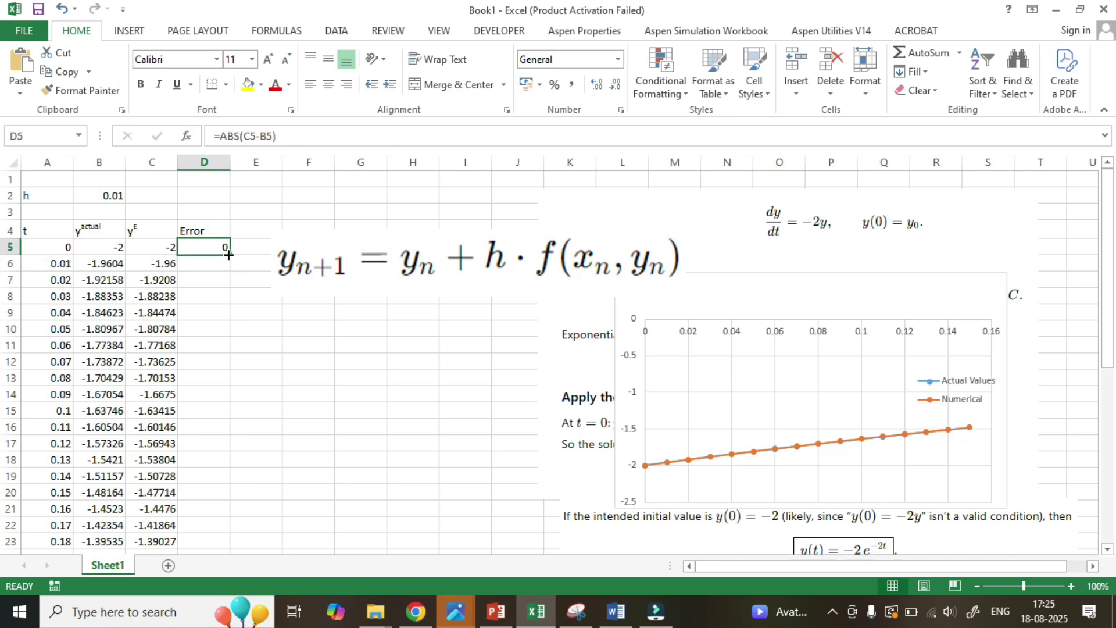
pyautogui.doubleClick(228, 255)
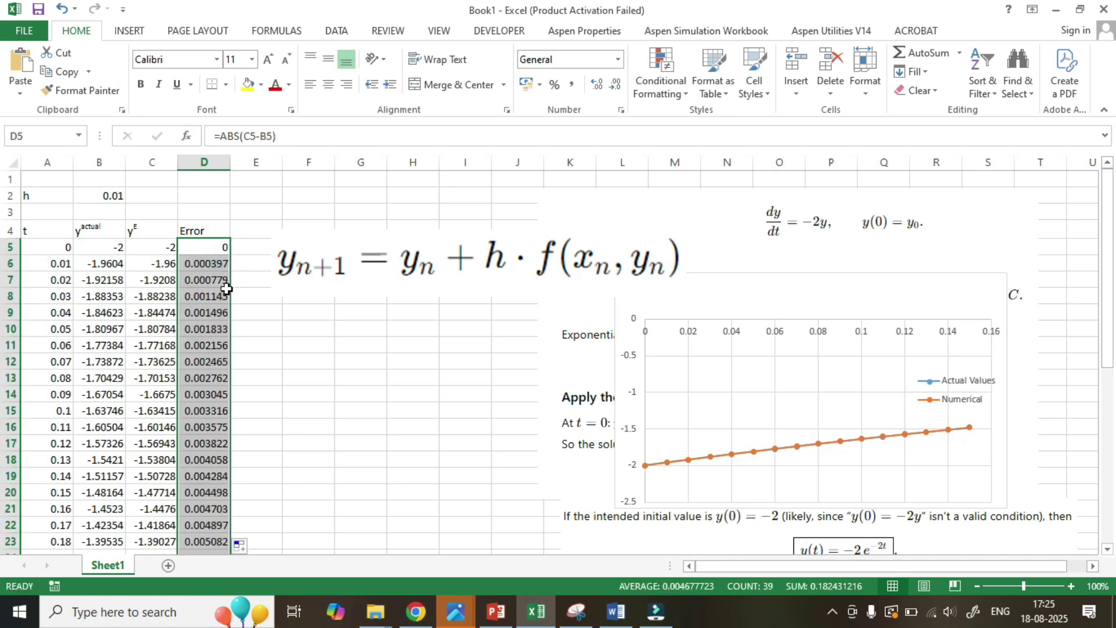
# - Set the step size h in cell B2 to 0.1 and after that to 0.2 to compare the errors
pyautogui.click(105, 194)
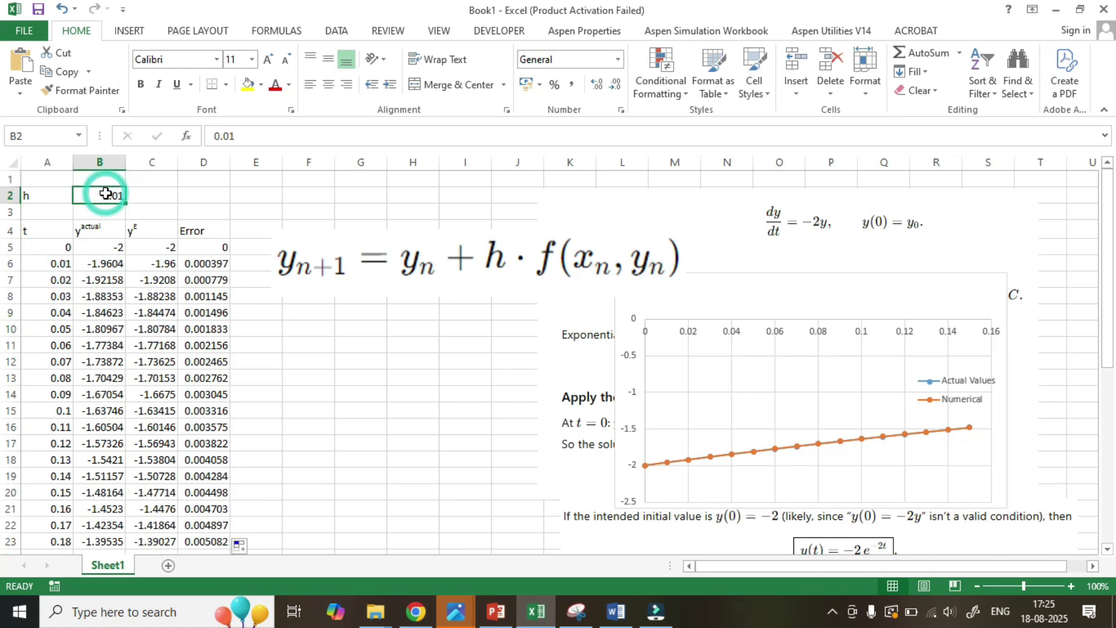
pyautogui.write('0.1')
pyautogui.press('Return')
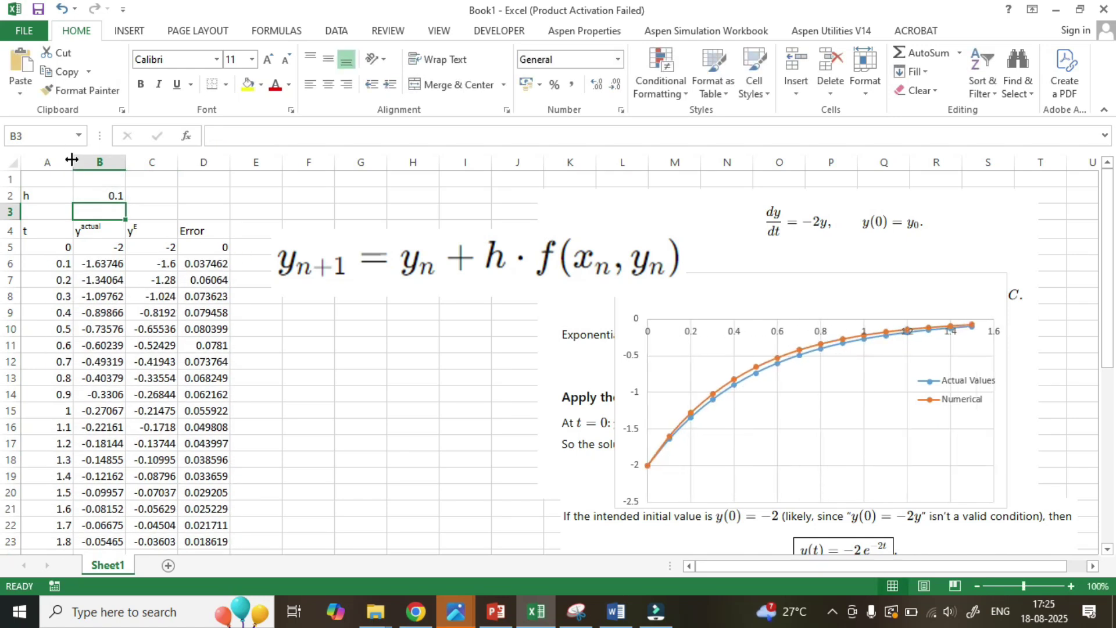
pyautogui.click(96, 196)
pyautogui.write('0.')
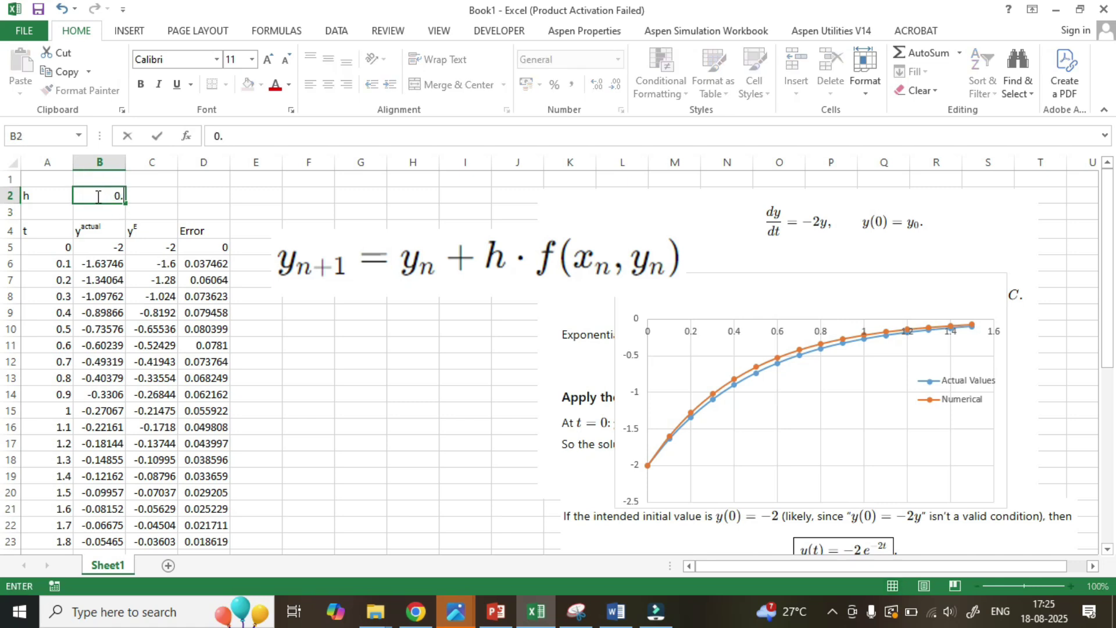
pyautogui.write('2')
pyautogui.press('Return')
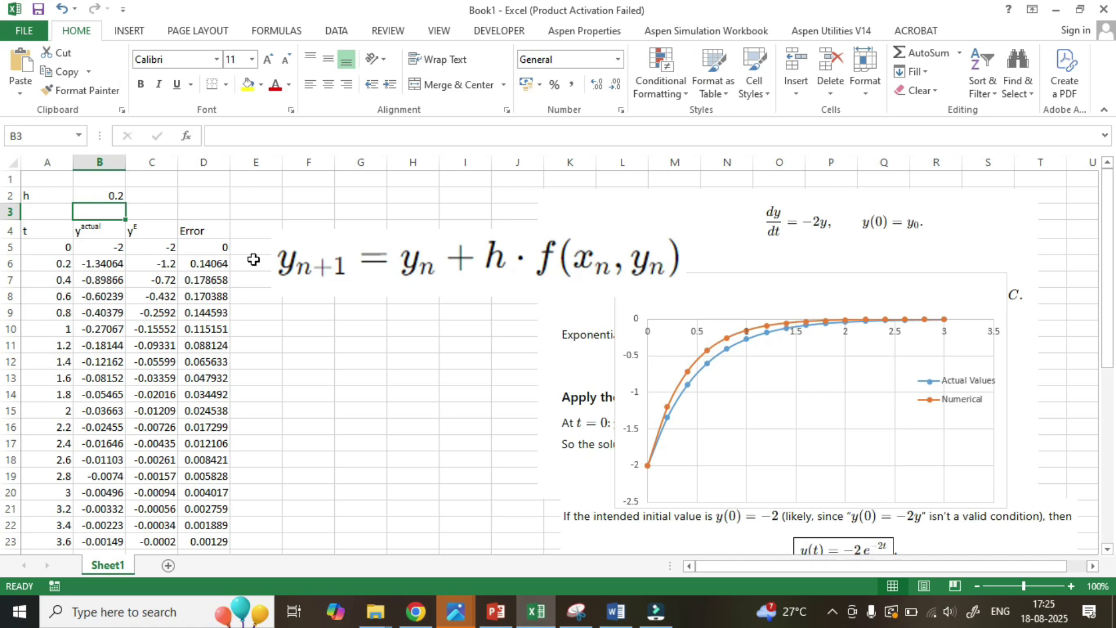
# - Replace the existing chart with a smooth-line scatter chart with markers based on A5:B43
pyautogui.click(748, 294)
pyautogui.press('Delete')
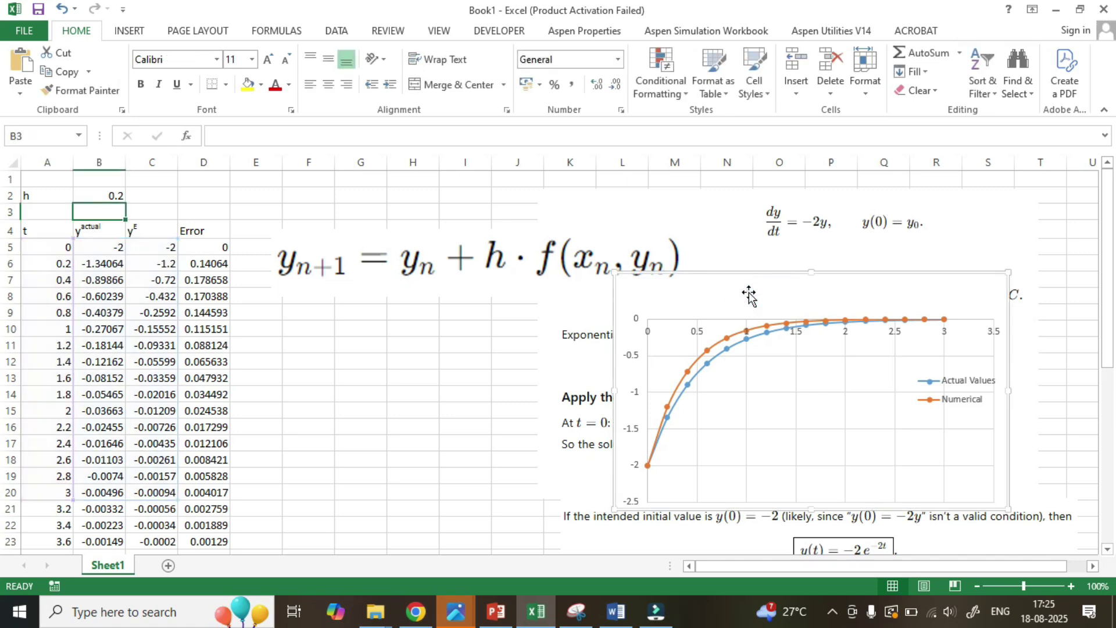
pyautogui.moveTo(48, 253); pyautogui.dragTo(129, 517)
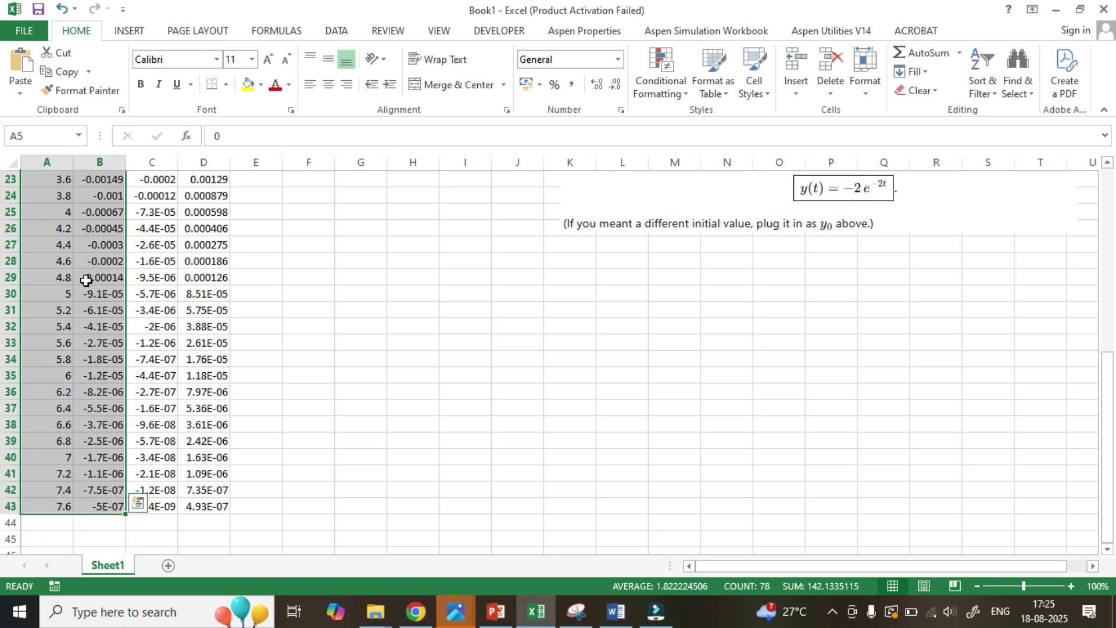
pyautogui.click(133, 32)
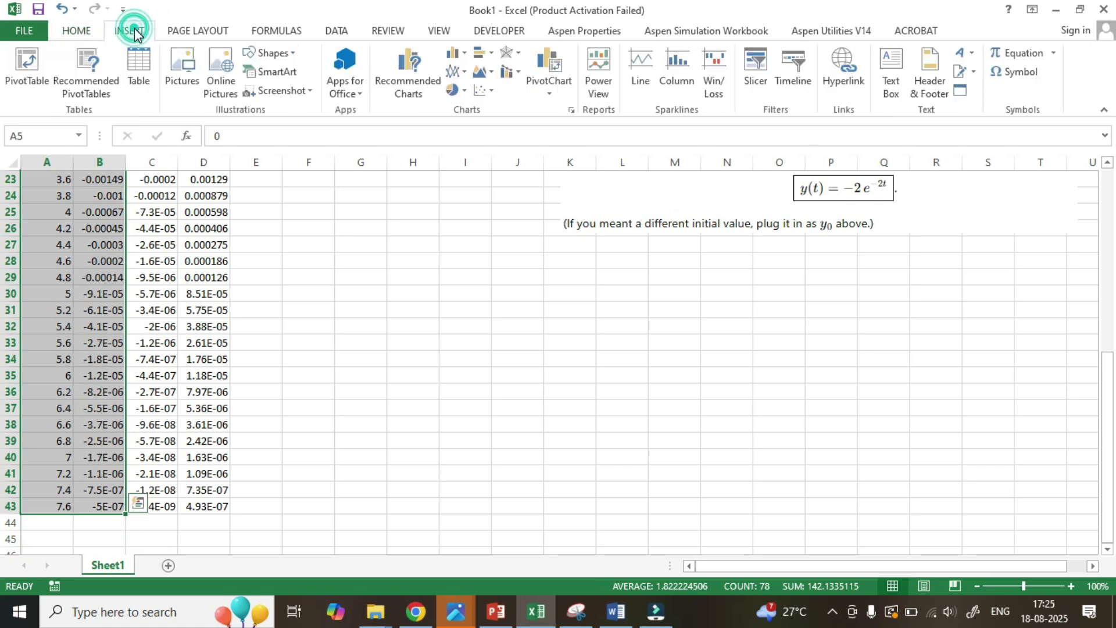
pyautogui.click(491, 91)
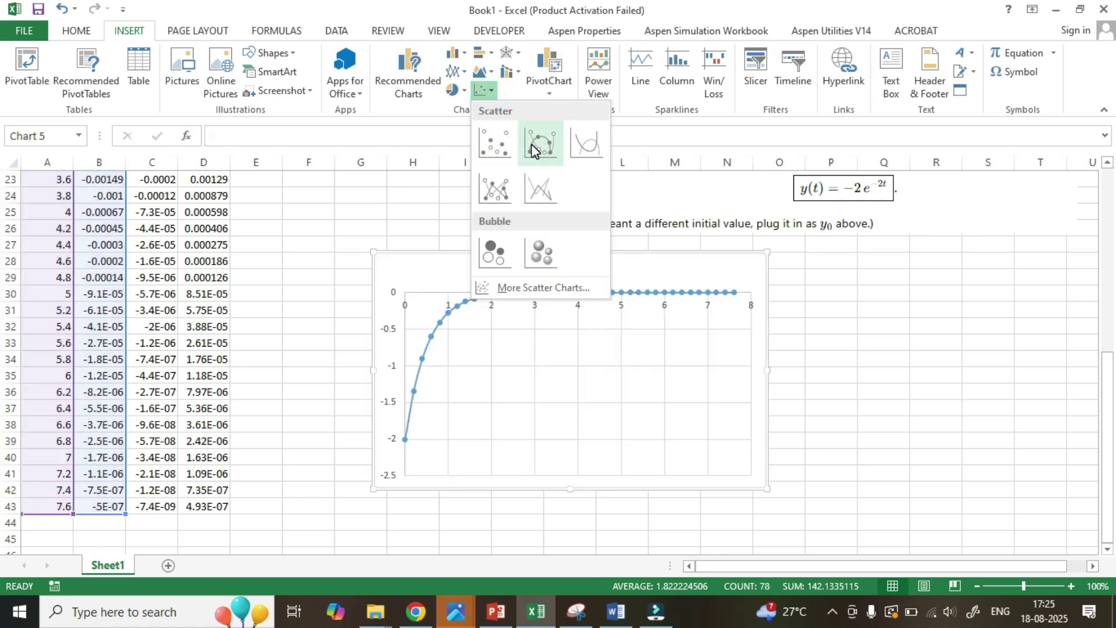
pyautogui.click(535, 150)
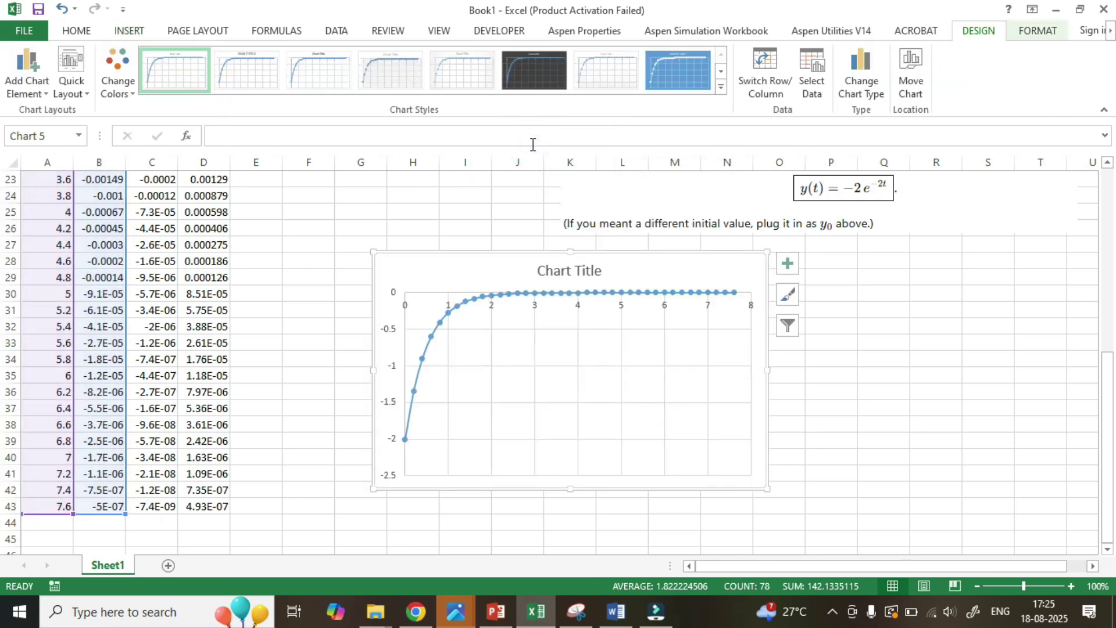
# - Add a legend to the new scatter chart
pyautogui.click(788, 267)
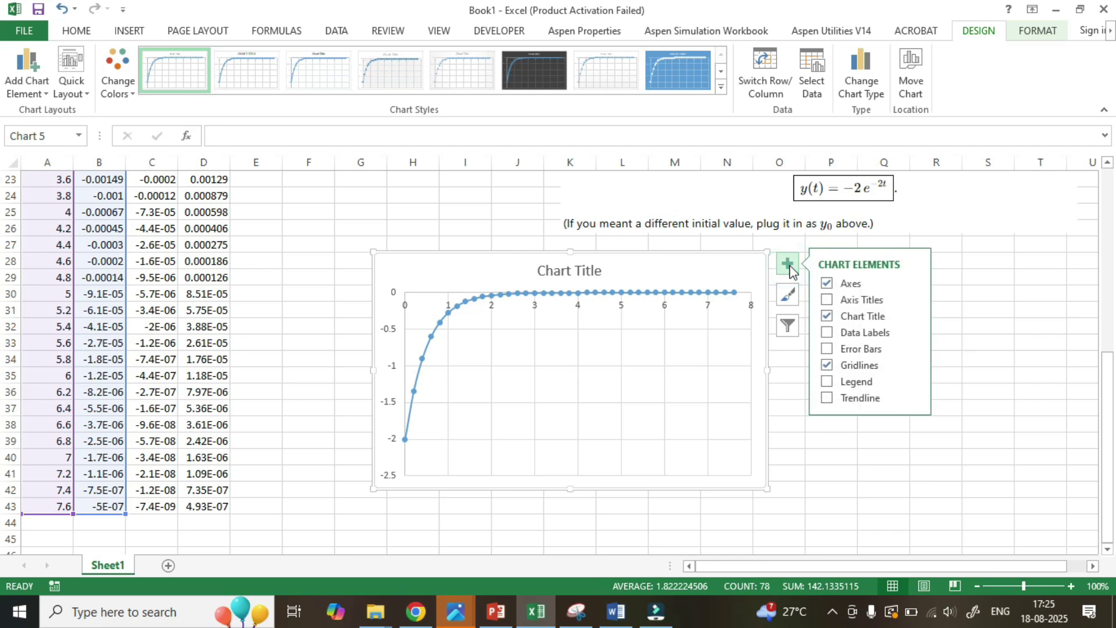
pyautogui.click(827, 383)
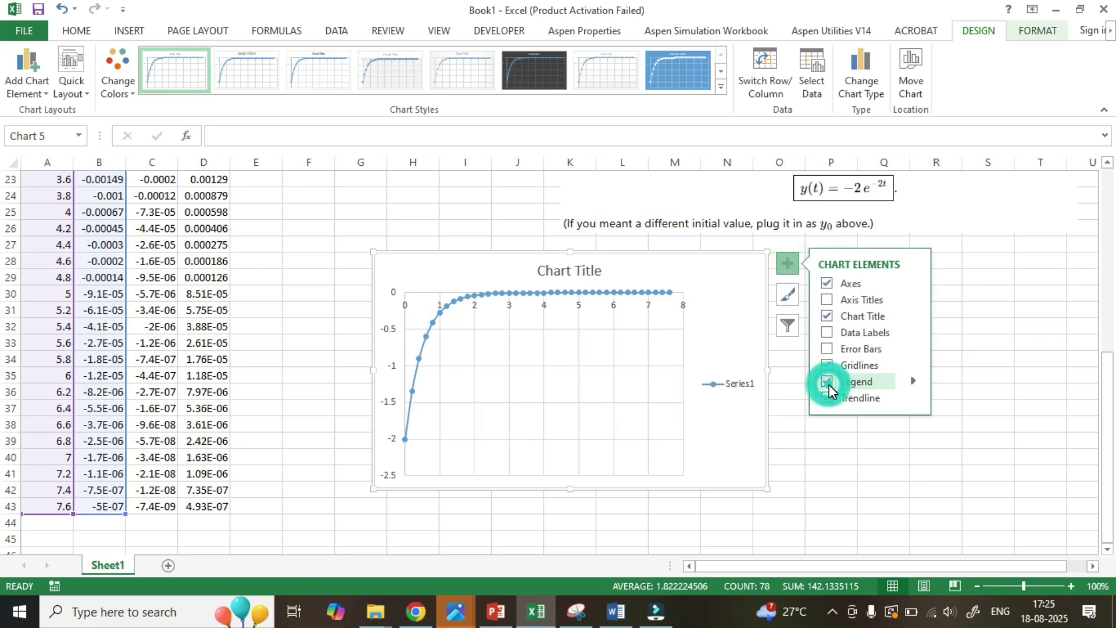
pyautogui.click(737, 447)
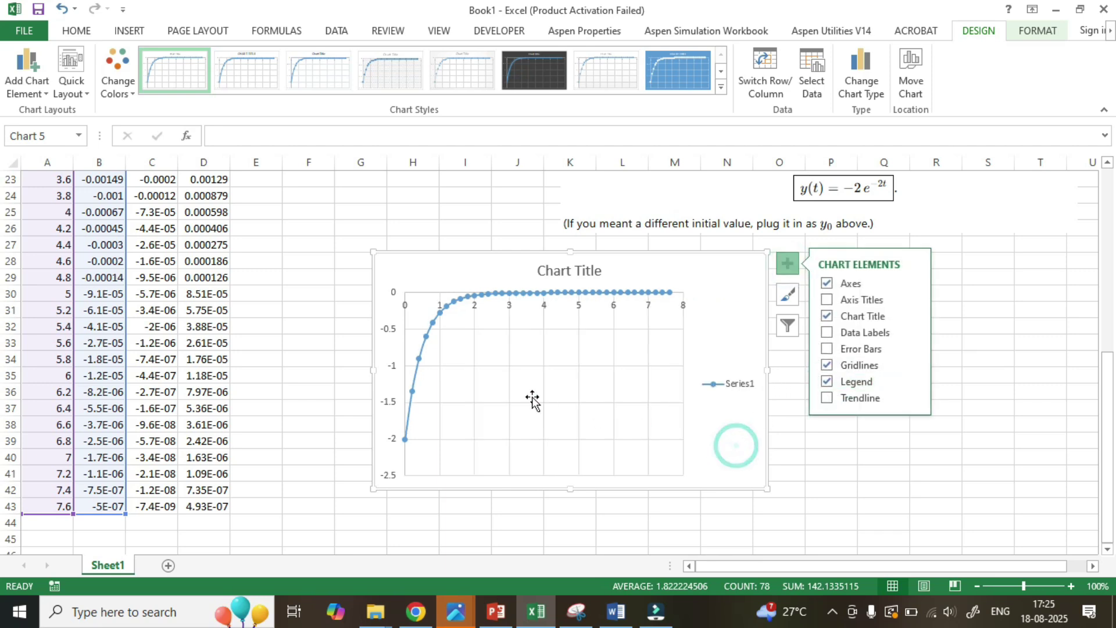
# - Rename the chart's data series as True Value in its data source settings
pyautogui.rightClick(532, 399)
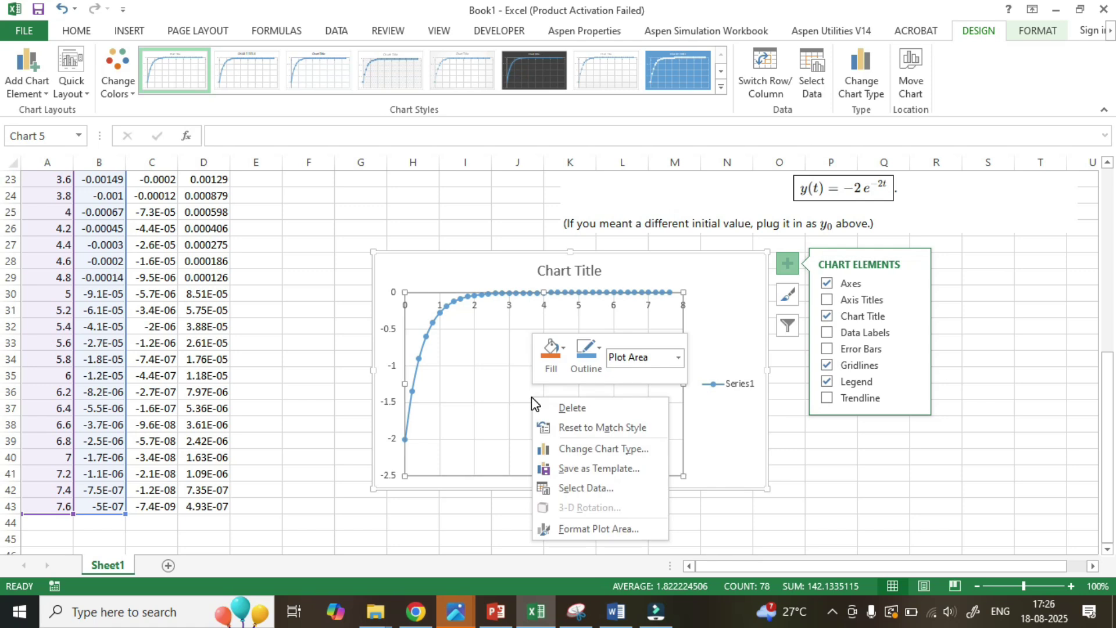
pyautogui.click(586, 487)
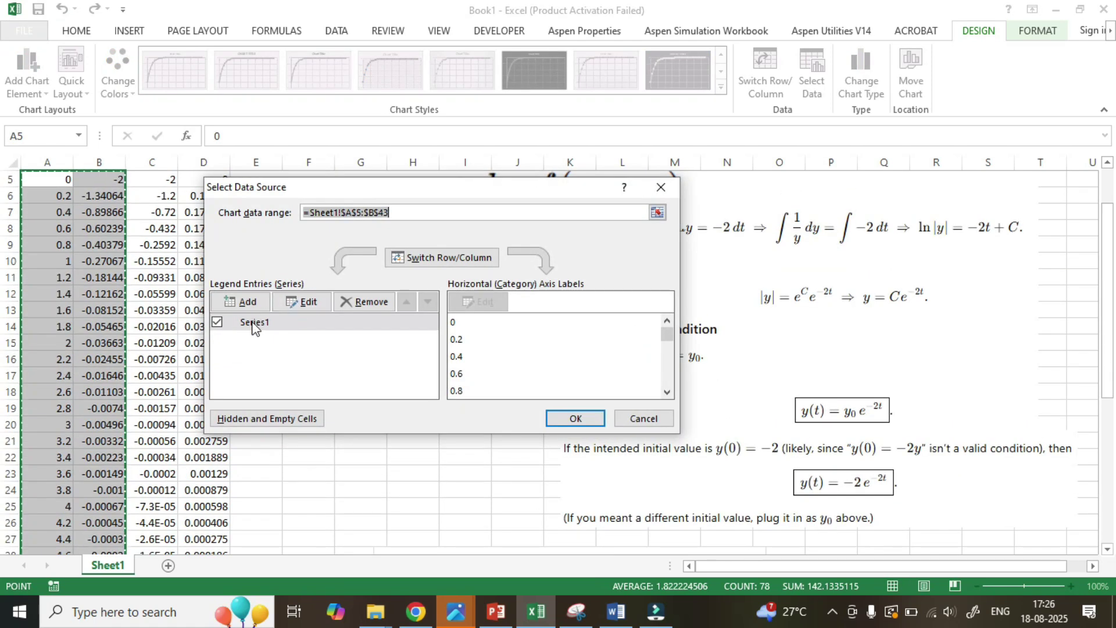
pyautogui.click(304, 302)
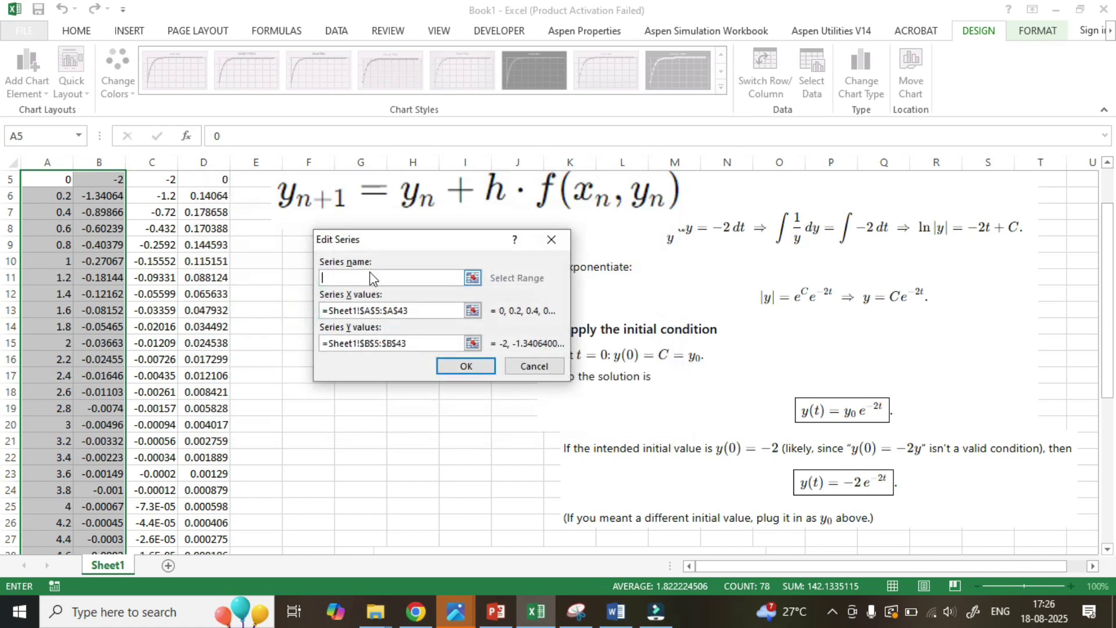
pyautogui.write('True Value')
pyautogui.click(476, 367)
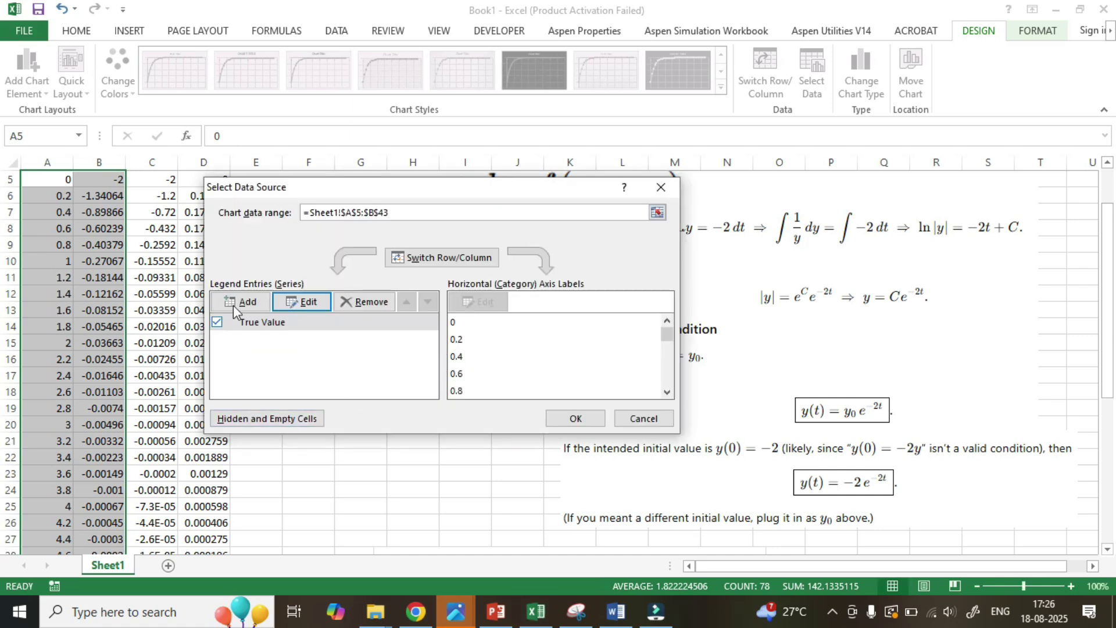
# - Add a second chart series named Numerical Value with X values from A5:A43
pyautogui.click(235, 300)
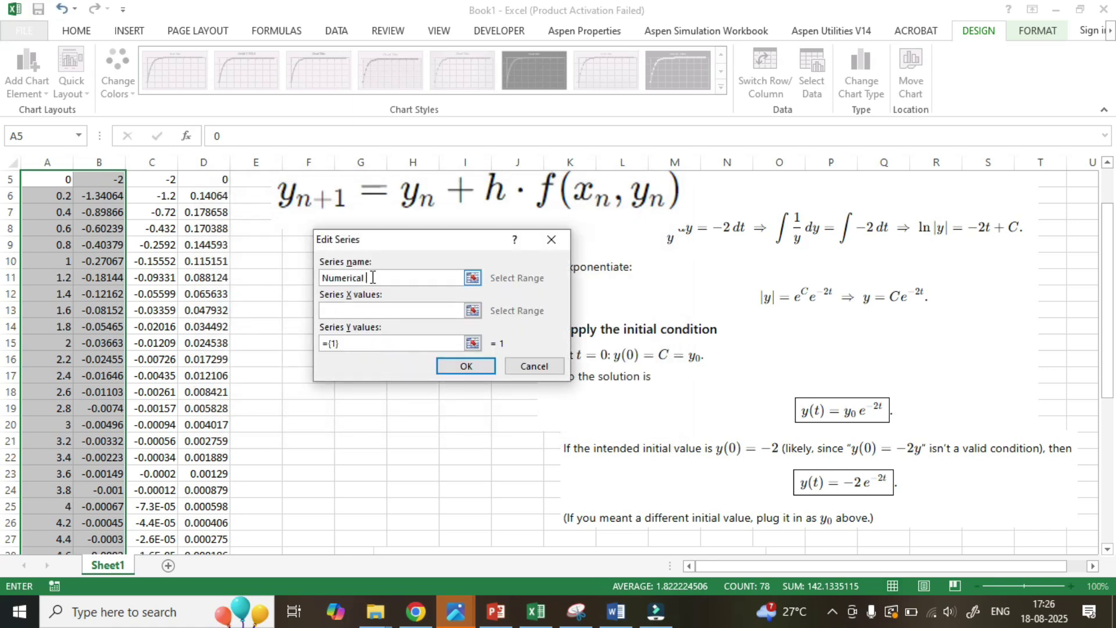
pyautogui.click(375, 308)
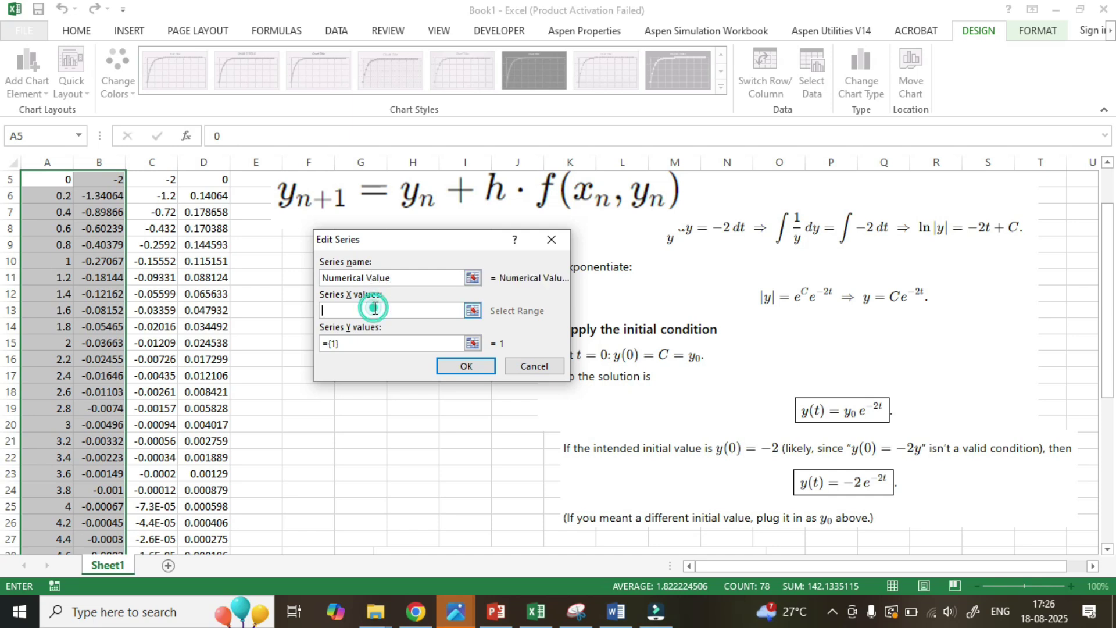
pyautogui.click(32, 182)
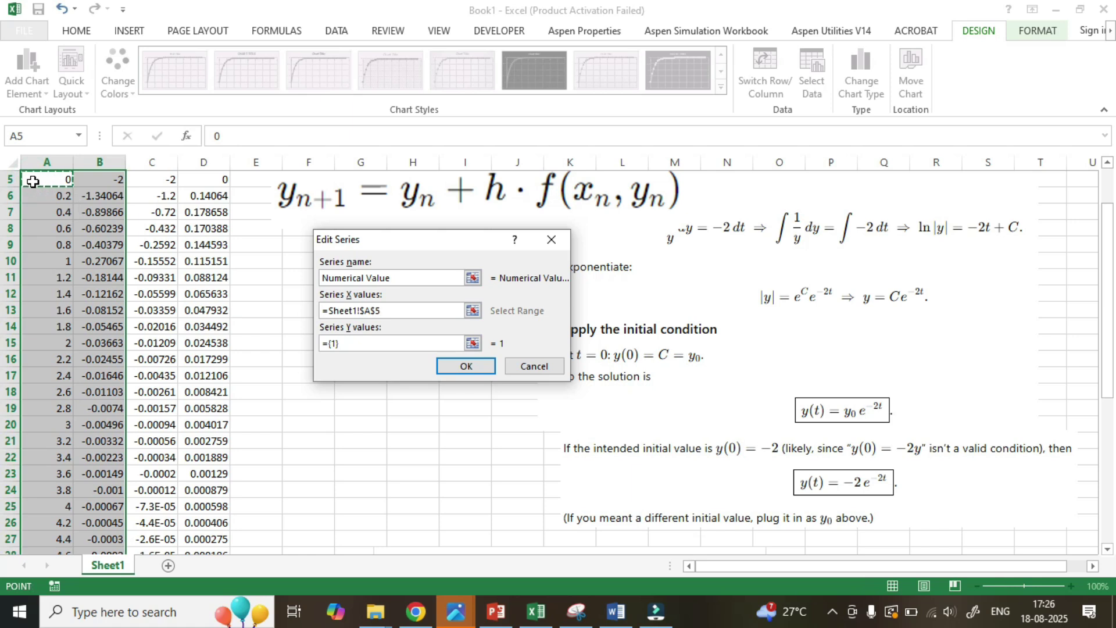
pyautogui.moveTo(32, 182); pyautogui.dragTo(58, 553)
pyautogui.hotkey('shift', 'Down')
pyautogui.hotkey('shift', 'Down')
pyautogui.hotkey('shift', 'Up')
# - Set the Numerical Value series' Y values to C5:C43, apply the data source changes, and enlarge the chart
pyautogui.click(362, 344)
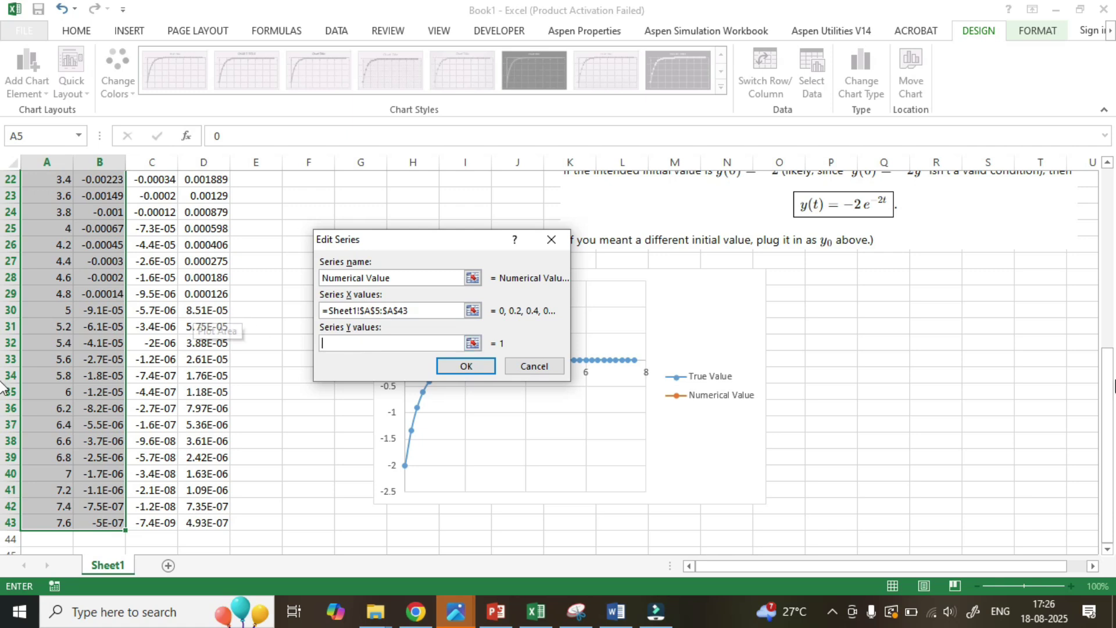
pyautogui.moveTo(1109, 381); pyautogui.dragTo(1115, 230)
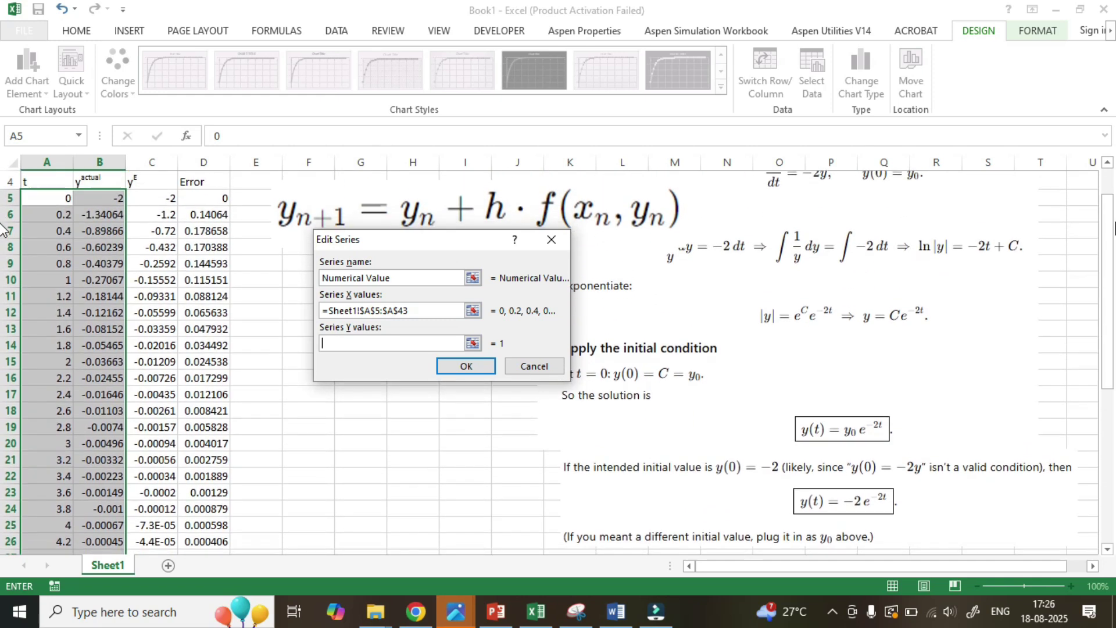
pyautogui.click(159, 202)
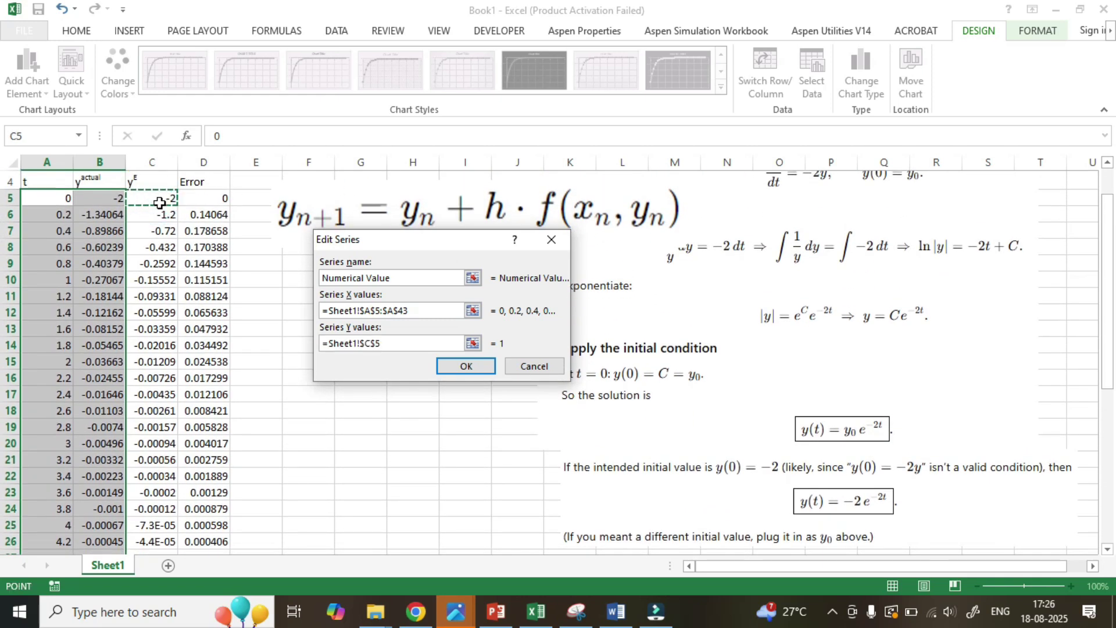
pyautogui.hotkey('shift', 'Down')
pyautogui.hotkey('shift', 'Down')
pyautogui.hotkey('shift', 'Down')
pyautogui.hotkey('shift', 'Down')
pyautogui.hotkey('shift', 'Down')
pyautogui.hotkey('shift', 'Down')
pyautogui.hotkey('shift', 'Down')
pyautogui.hotkey('shift', 'Down')
pyautogui.hotkey('shift', 'Down')
pyautogui.hotkey('shift', 'Down')
pyautogui.hotkey('shift', 'Down')
pyautogui.hotkey('shift', 'Down')
pyautogui.hotkey('shift', 'Down')
pyautogui.hotkey('shift', 'Down')
pyautogui.hotkey('shift', 'Down')
pyautogui.hotkey('shift', 'Down')
pyautogui.hotkey('shift', 'Down')
pyautogui.hotkey('shift', 'Down')
pyautogui.hotkey('shift', 'Down')
pyautogui.hotkey('shift', 'Down')
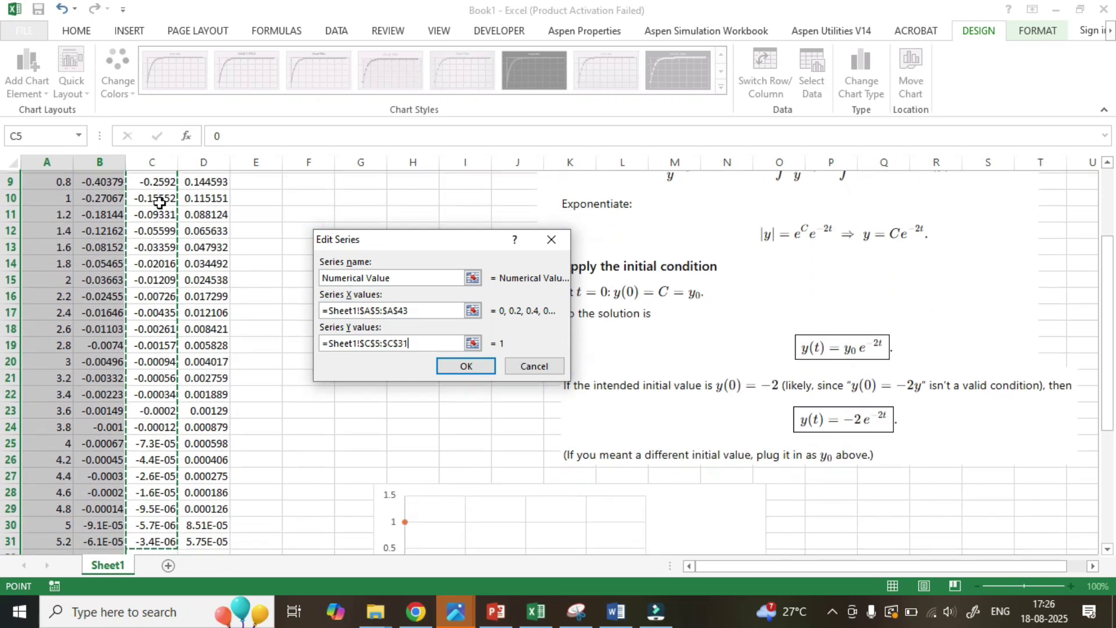
pyautogui.hotkey('shift', 'Down')
pyautogui.hotkey('shift', 'Down')
pyautogui.hotkey('shift', 'Down')
pyautogui.hotkey('shift', 'Down')
pyautogui.hotkey('shift', 'Down')
pyautogui.hotkey('shift', 'Down')
pyautogui.hotkey('shift', 'Down')
pyautogui.hotkey('shift', 'Down')
pyautogui.hotkey('shift', 'Down')
pyautogui.hotkey('shift', 'Down')
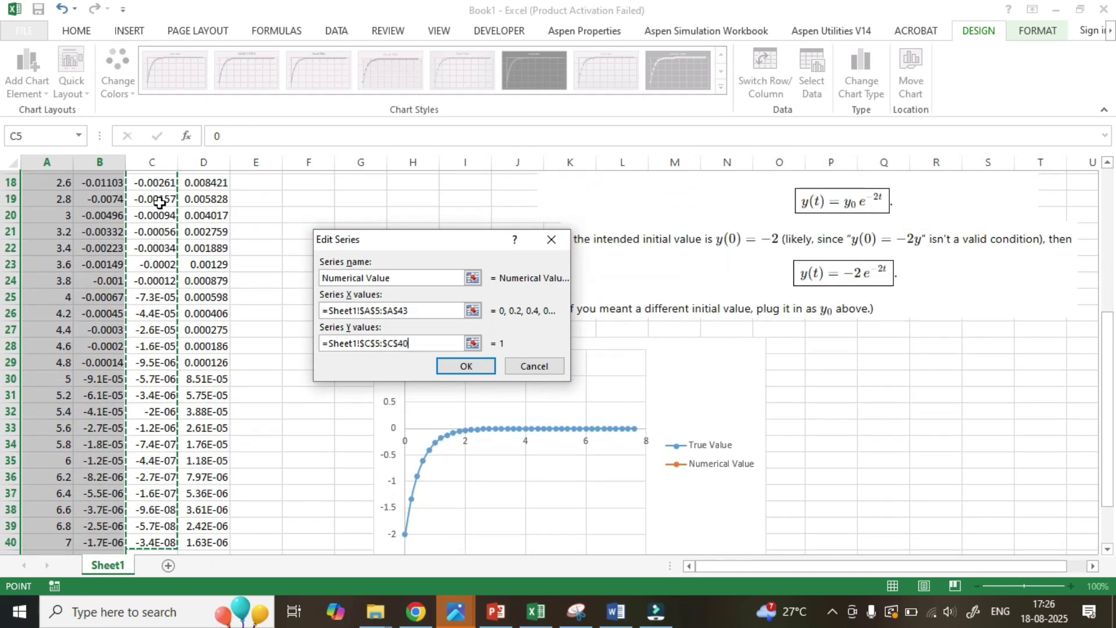
pyautogui.scroll(-1, 160, 202)
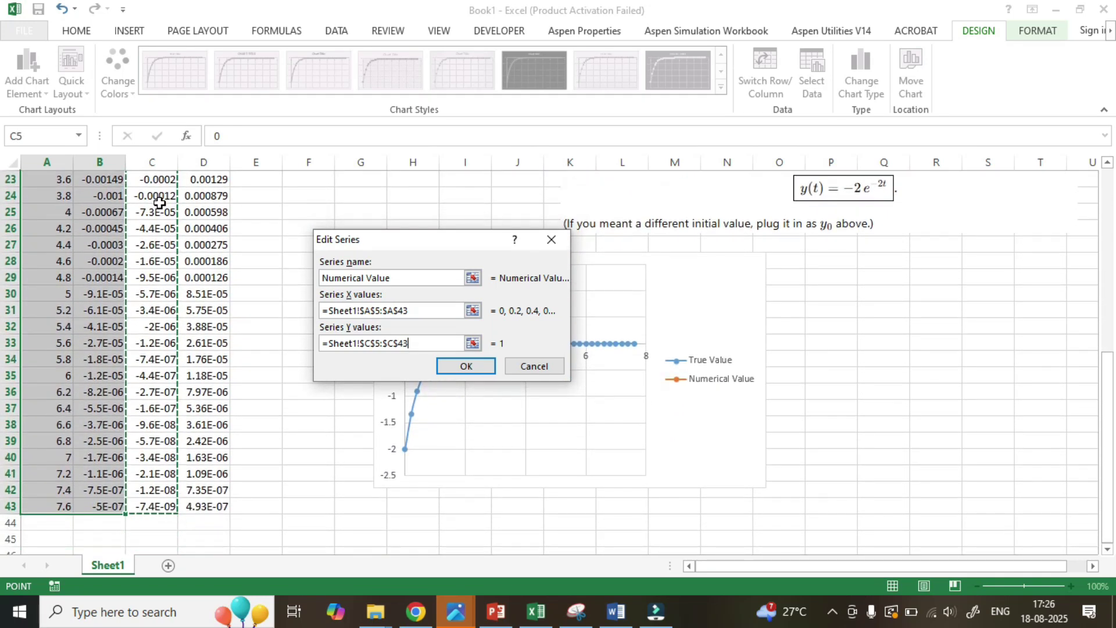
pyautogui.click(463, 366)
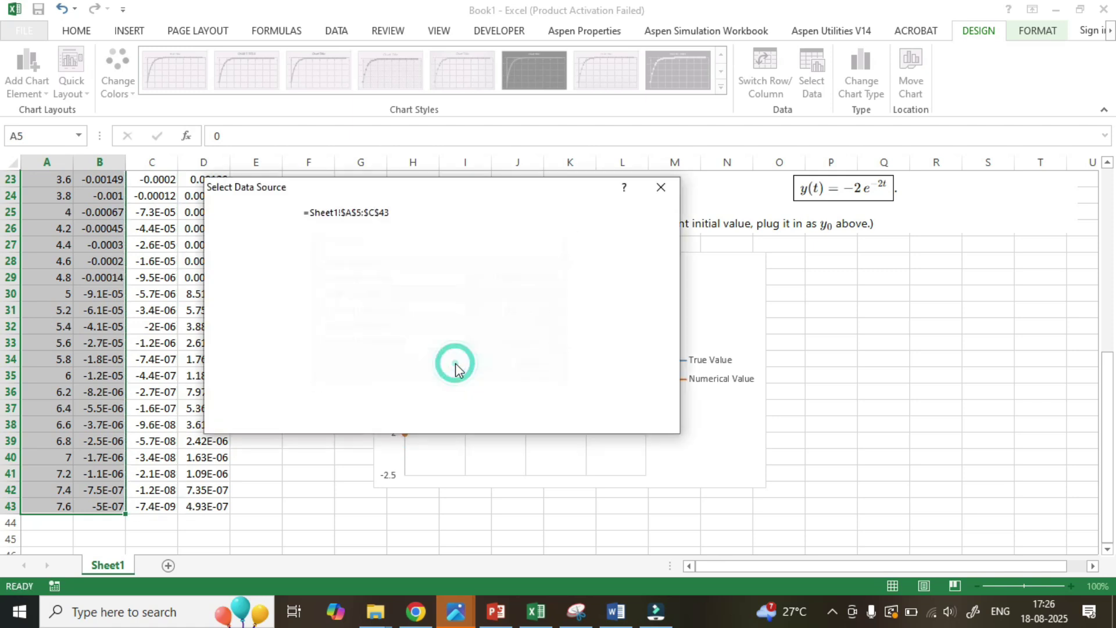
pyautogui.click(577, 420)
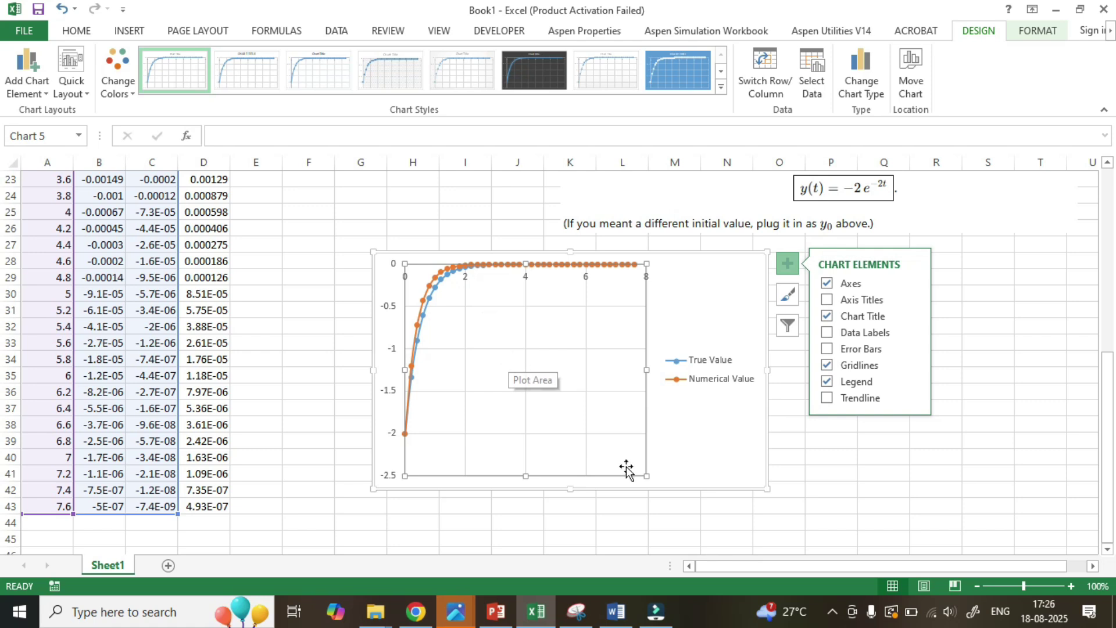
pyautogui.moveTo(768, 489); pyautogui.dragTo(835, 512)
# - Set the step size h in cell B2 to 0.4
pyautogui.scroll(7, 706, 451)
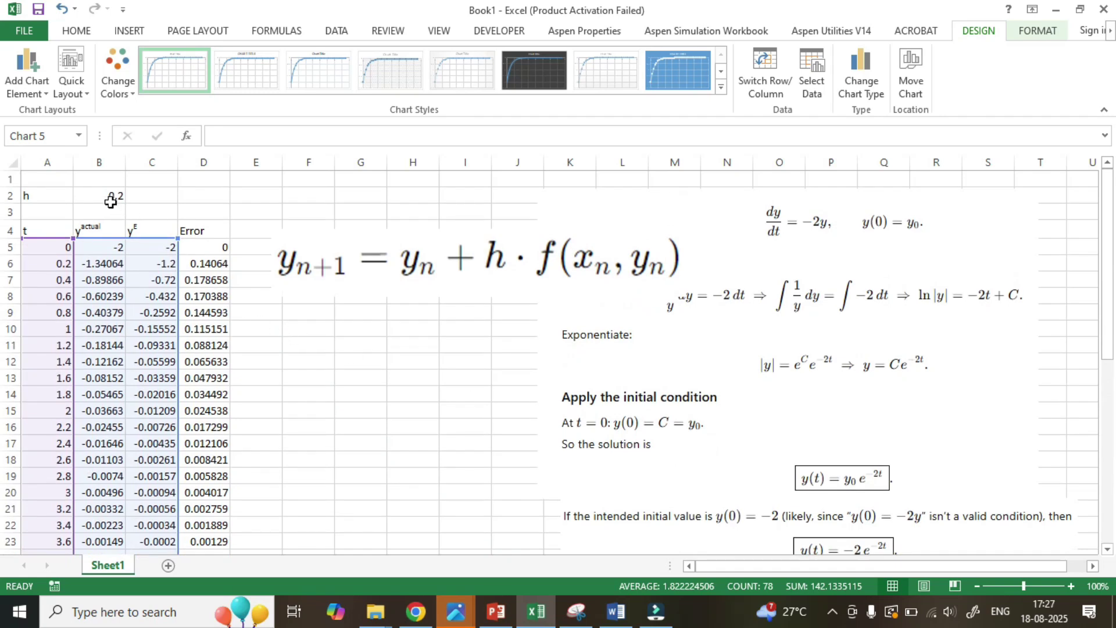
pyautogui.click(110, 196)
pyautogui.write('0')
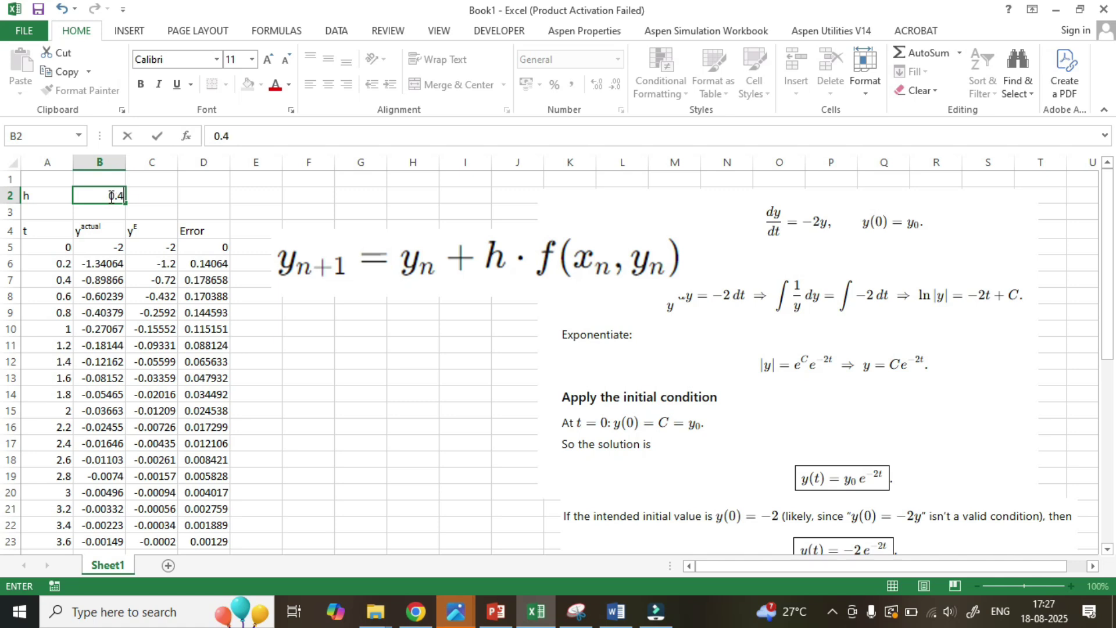
pyautogui.press('Return')
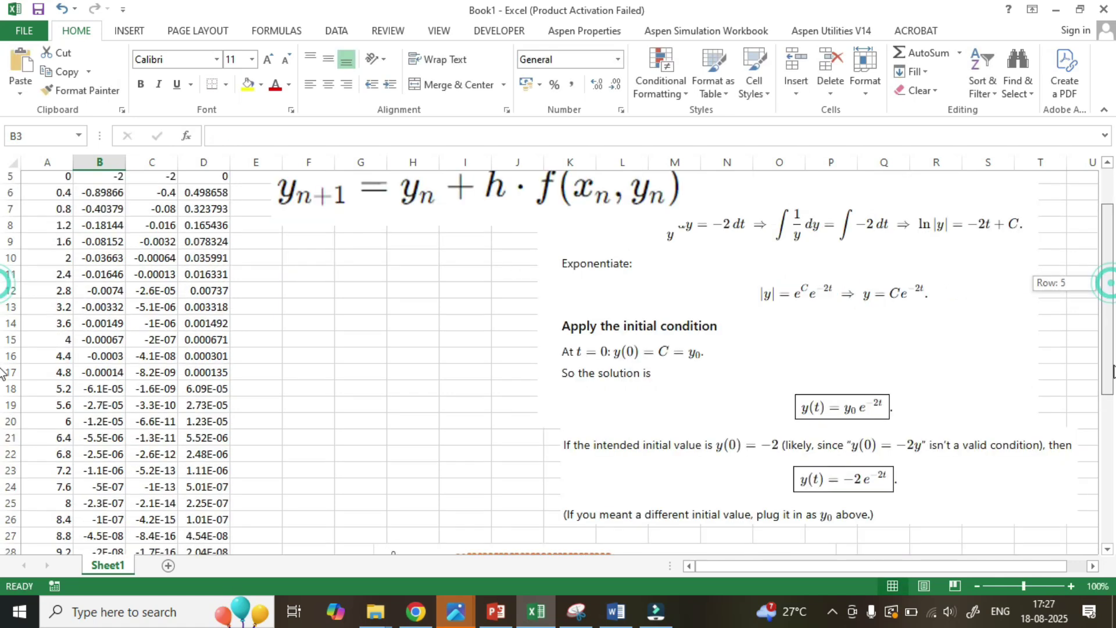